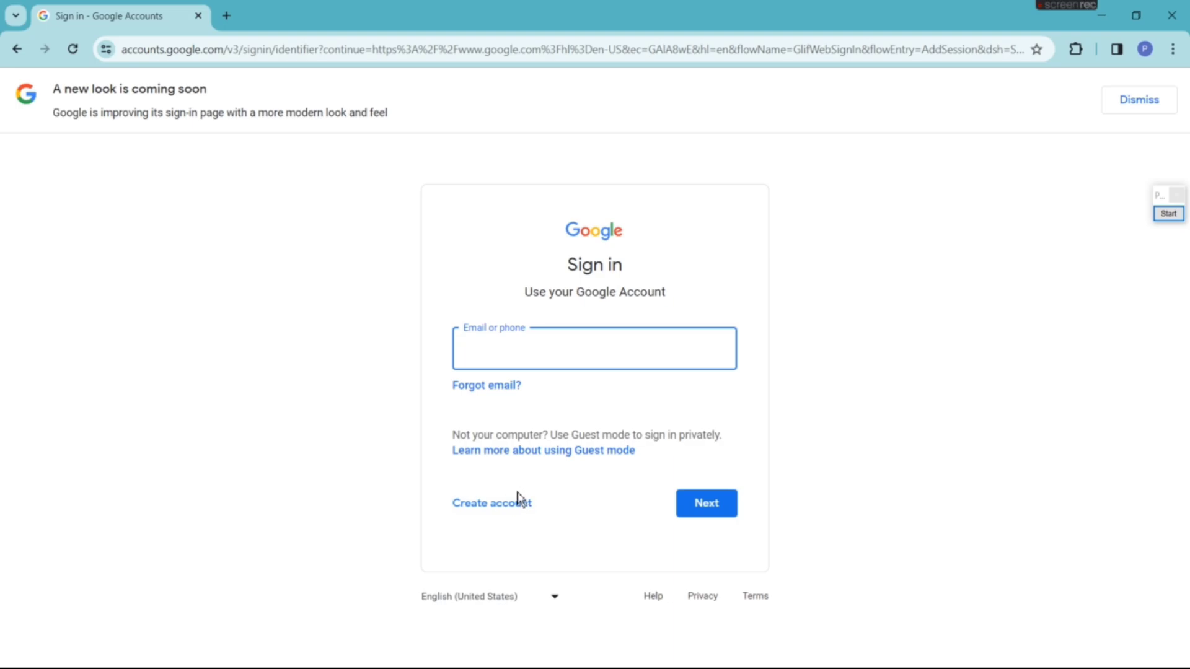
# Start creating a Google account for personal use and submit the account holder's first and last name
pyautogui.click(492, 507)
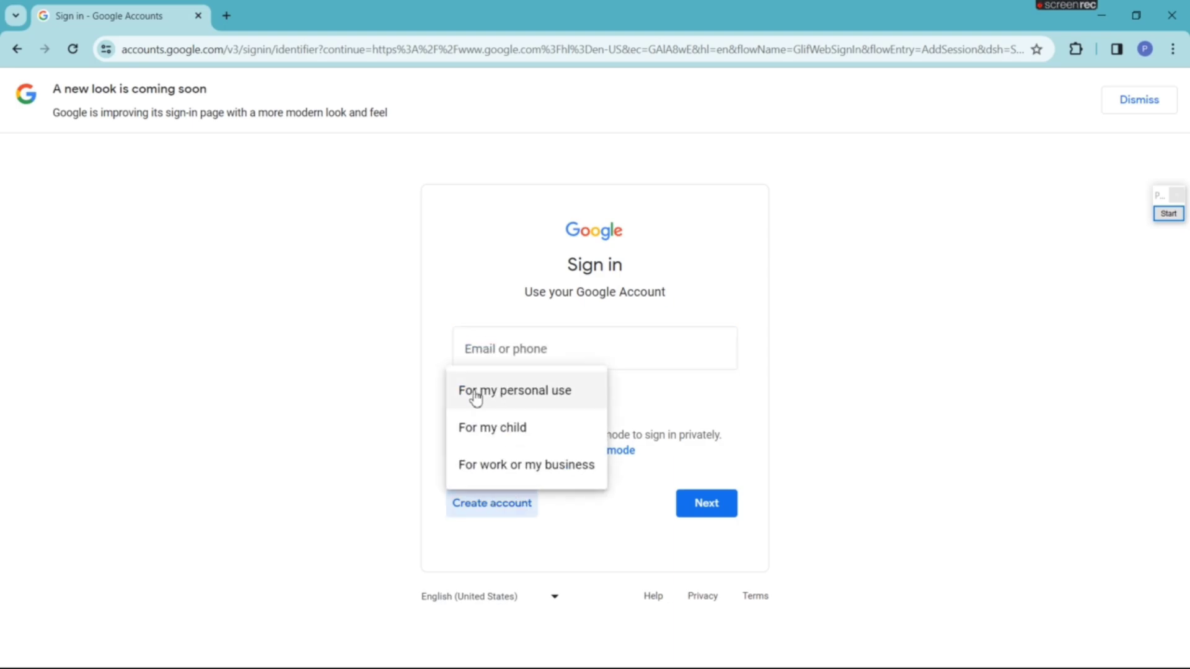
pyautogui.click(511, 392)
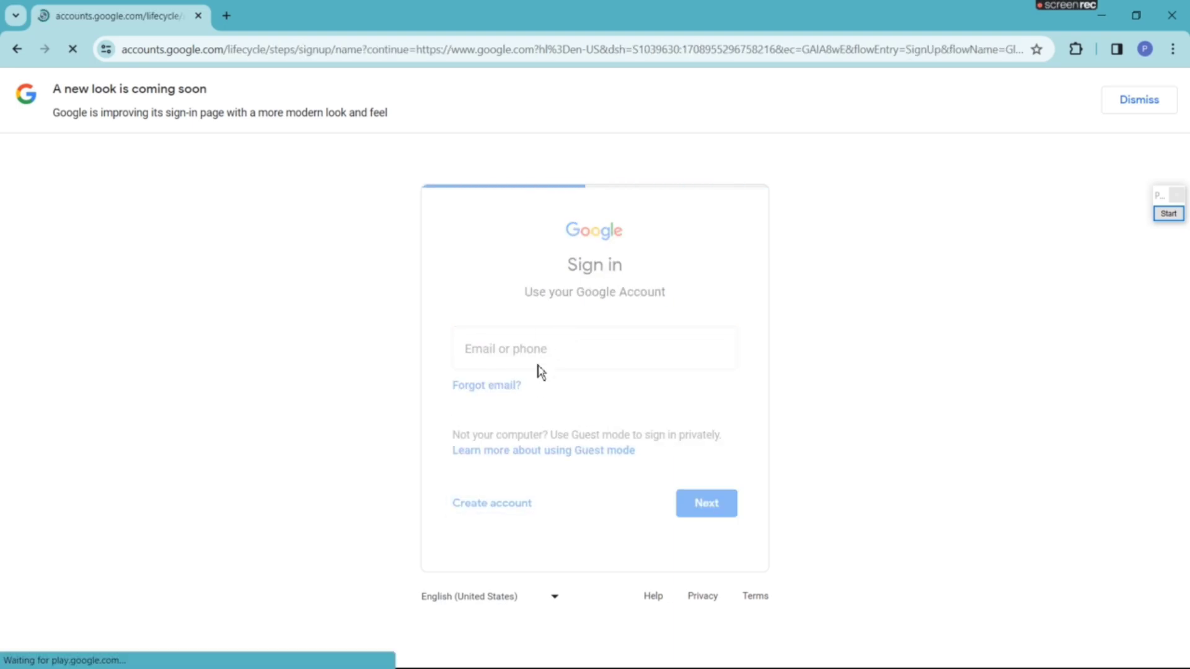
pyautogui.click(504, 354)
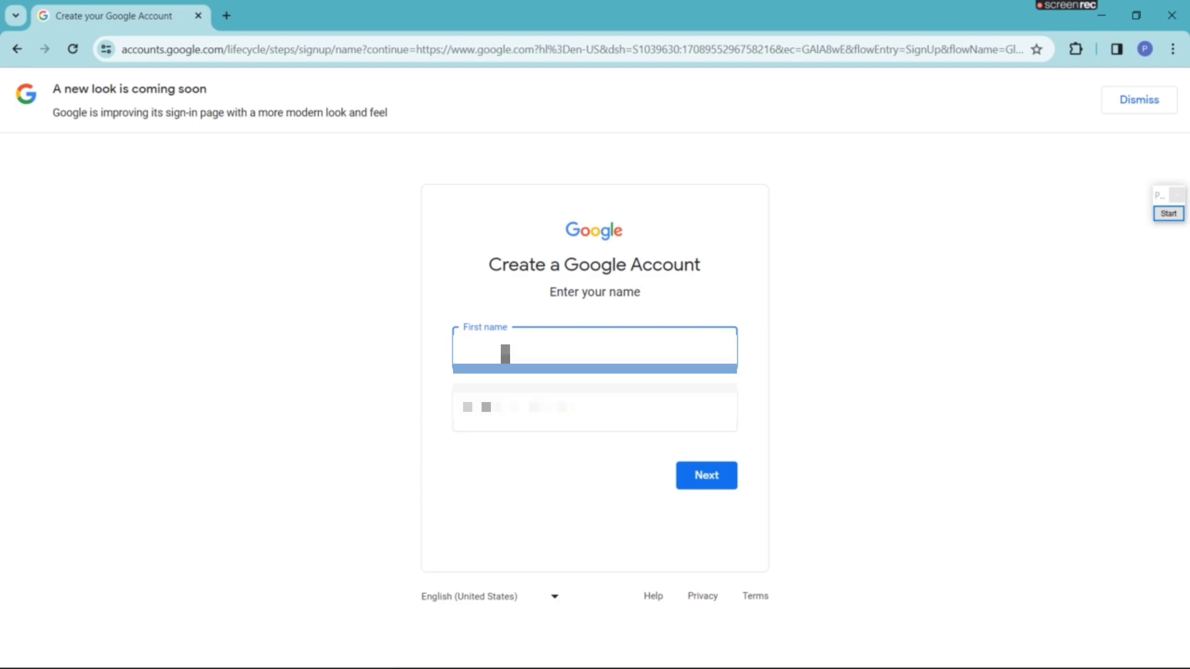
pyautogui.write('*****')
pyautogui.press('Tab')
pyautogui.write('**')
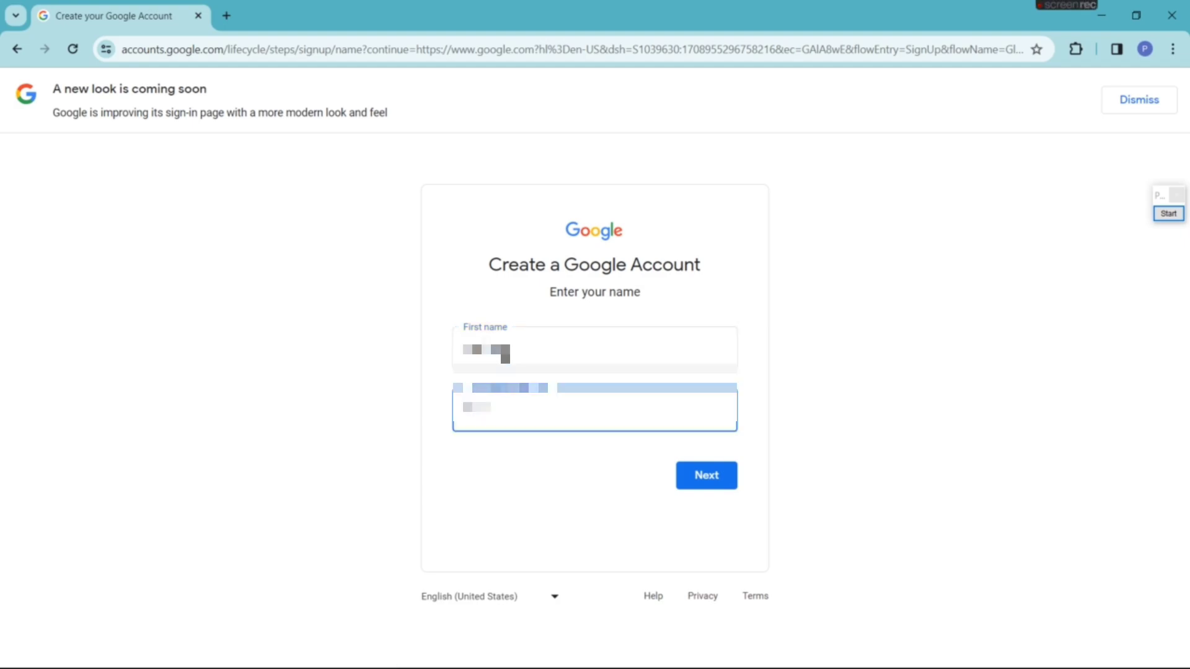
pyautogui.write('*')
pyautogui.click(704, 481)
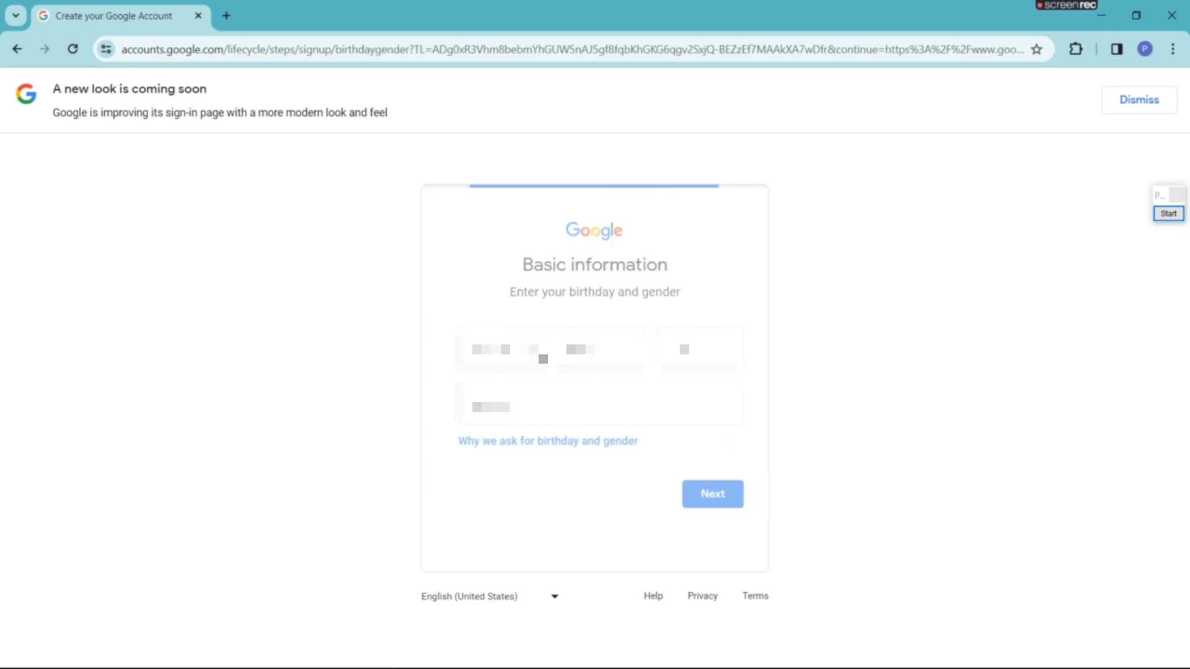
# Fill in the account holder's date of birth, set the gender to Male, and submit the basic information
pyautogui.click(520, 362)
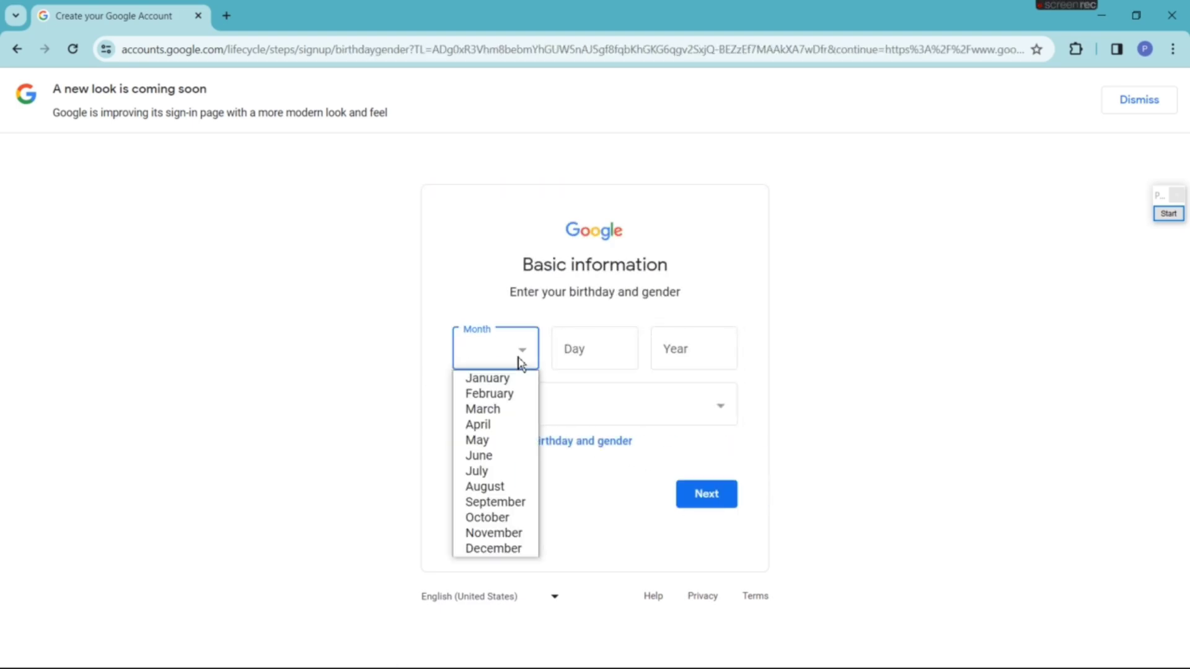
pyautogui.click(494, 519)
pyautogui.click(596, 360)
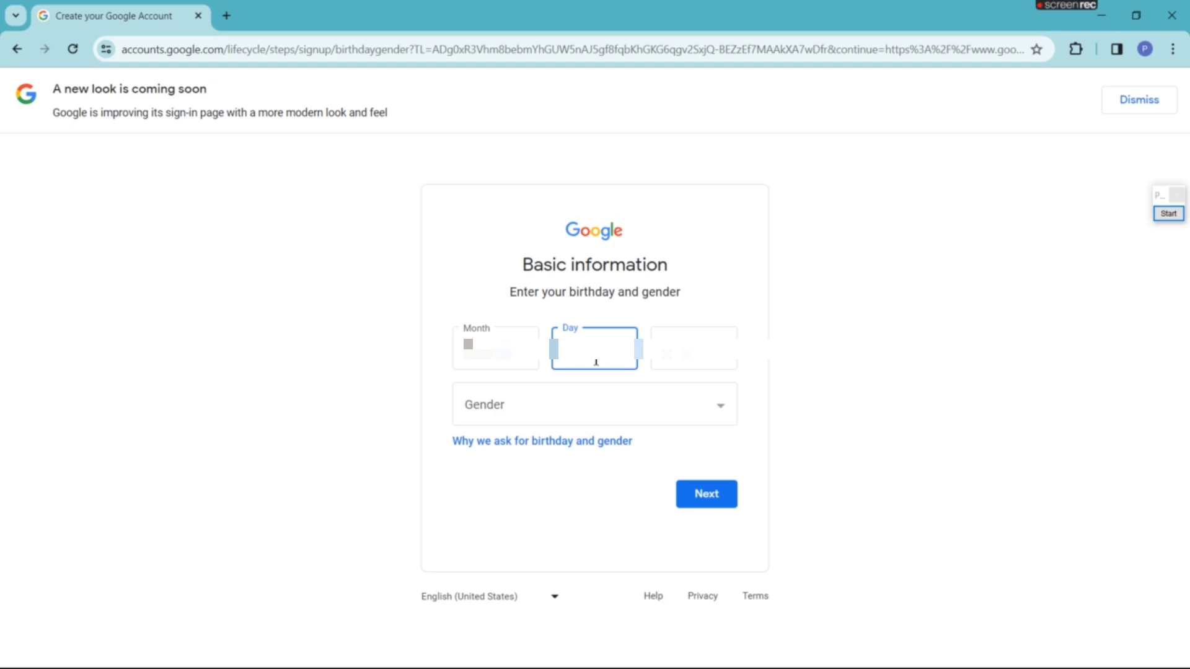
pyautogui.click(702, 357)
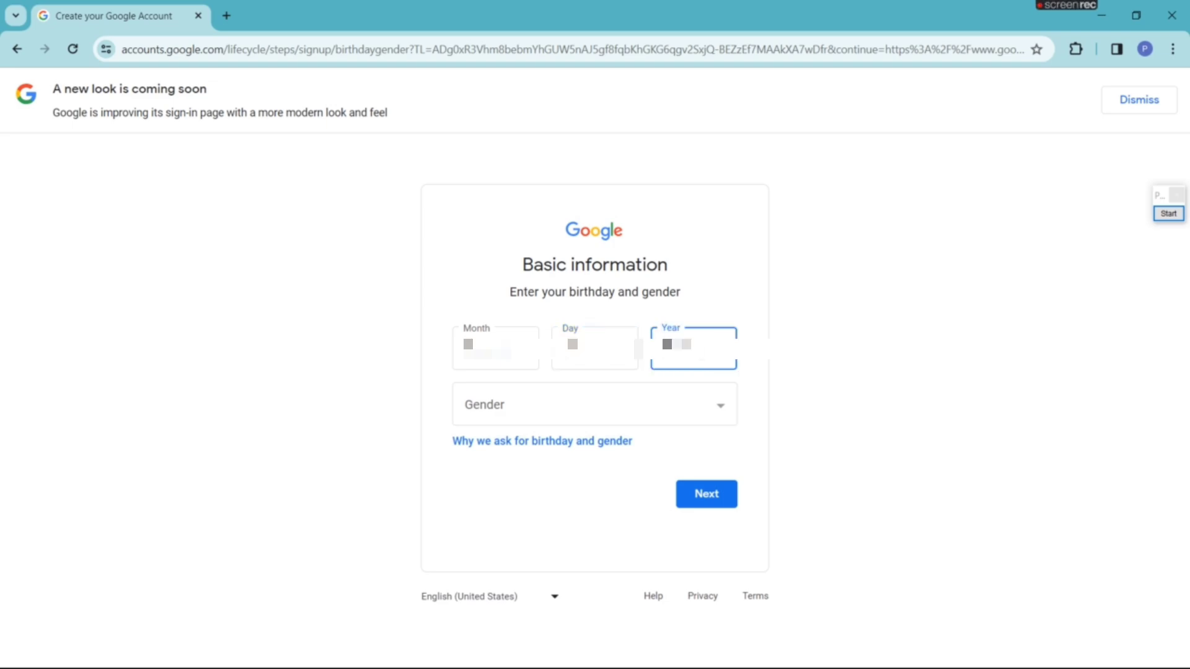
pyautogui.click(585, 414)
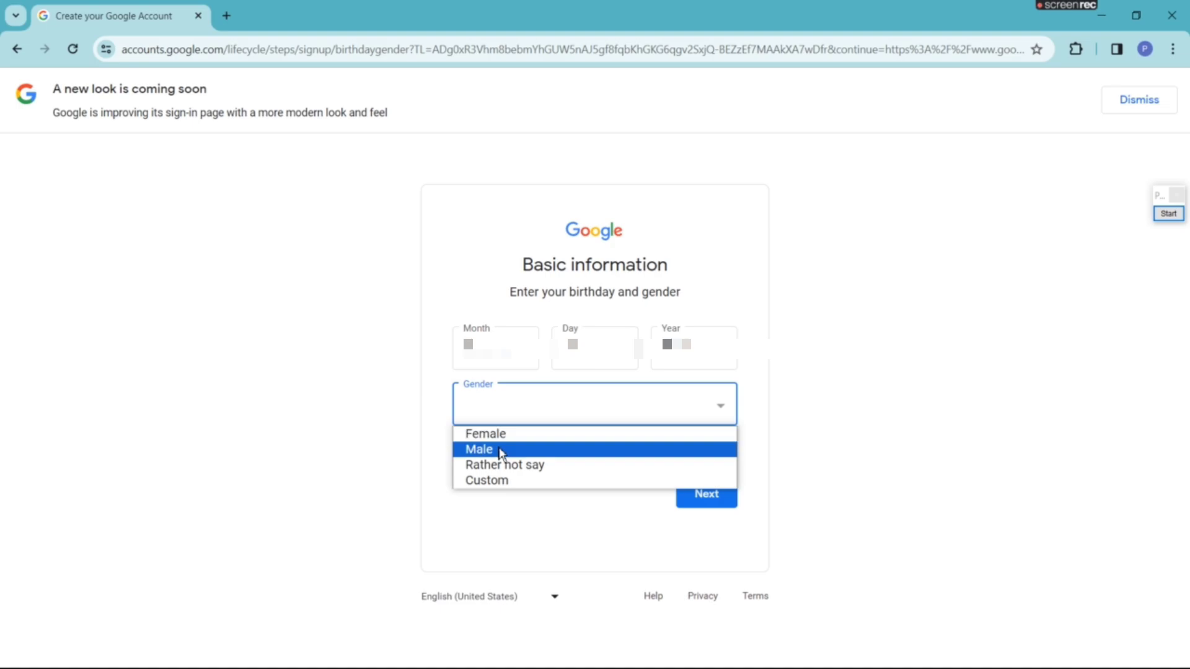
pyautogui.click(501, 451)
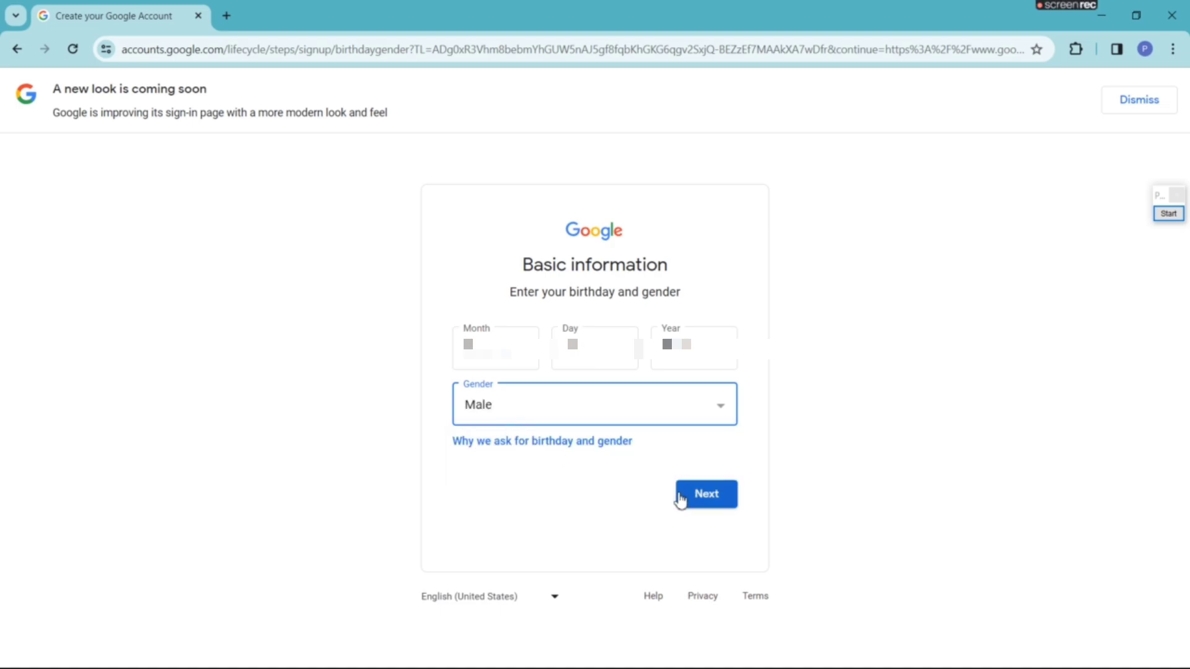
pyautogui.click(699, 507)
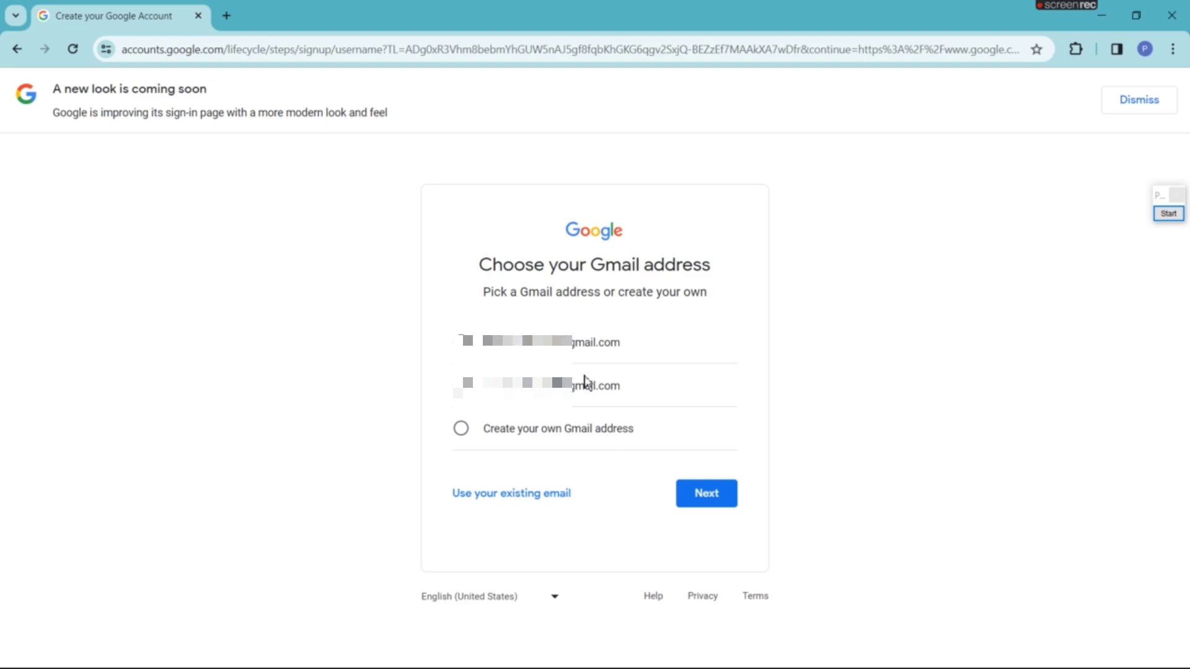
# Create a custom Gmail address for the account, then enter and confirm the account password
pyautogui.click(460, 430)
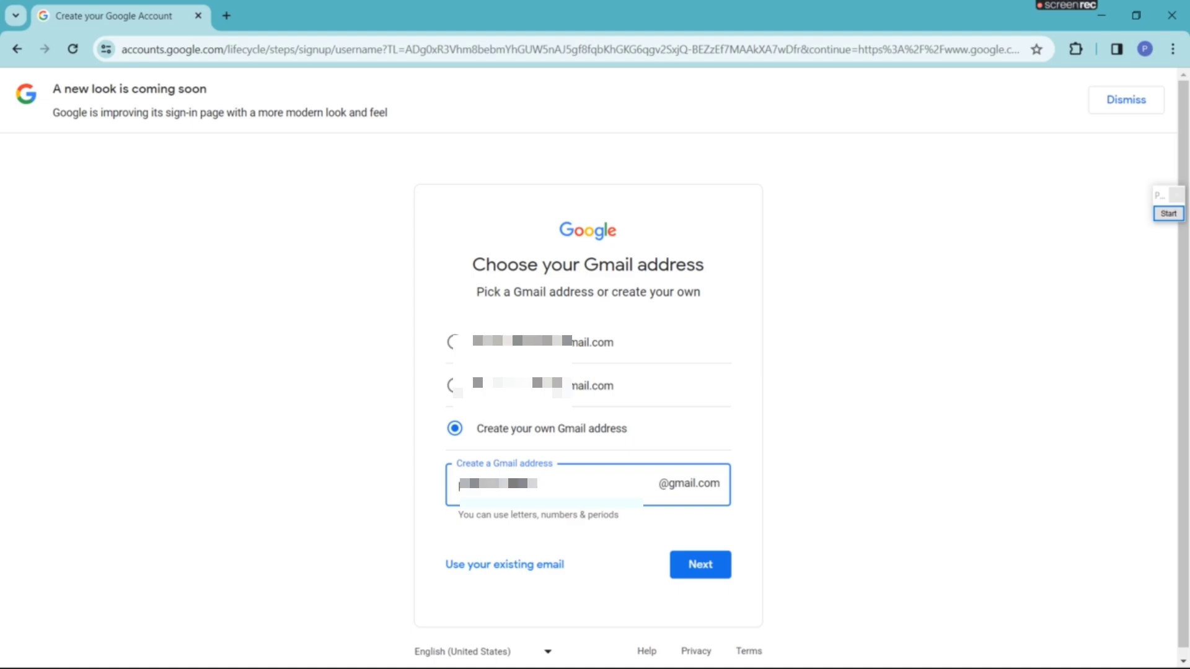
pyautogui.click(701, 565)
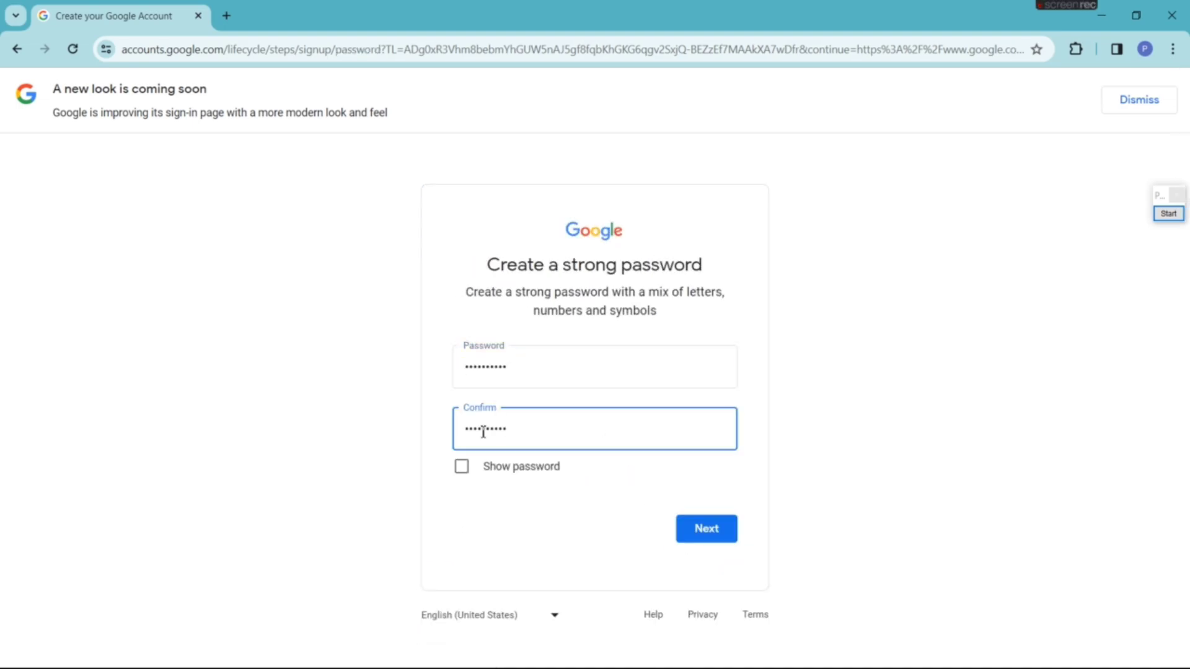
pyautogui.click(704, 532)
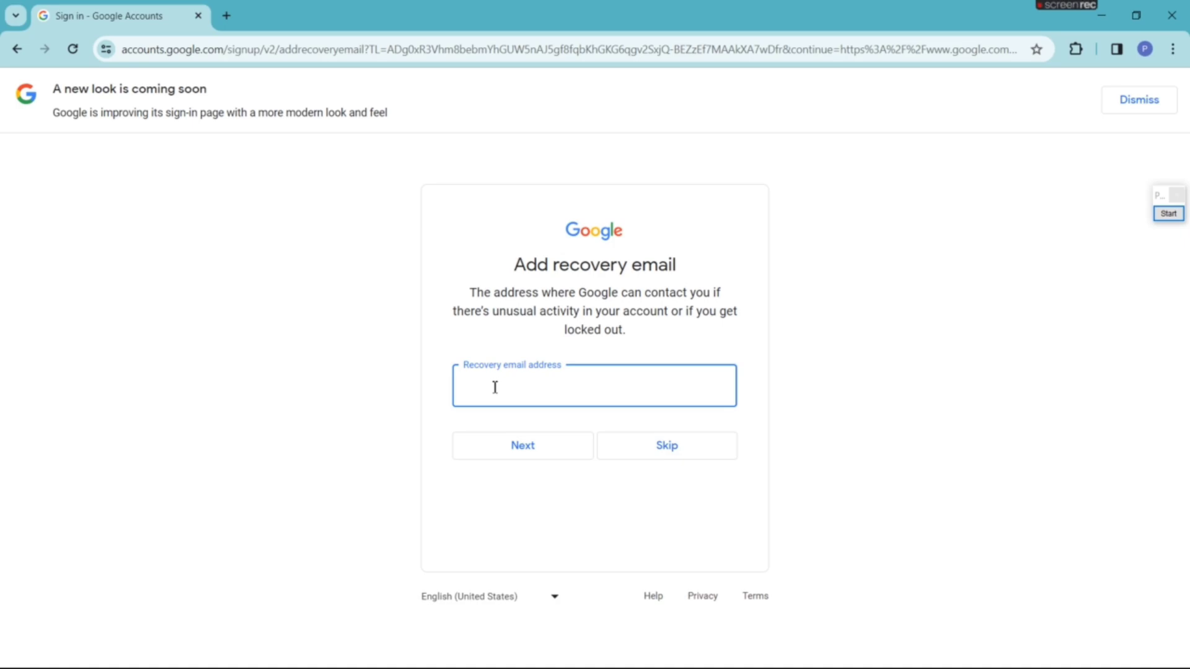
# Add the recovery email address and accept the account info review
pyautogui.hotkey('ctrl', 'v')
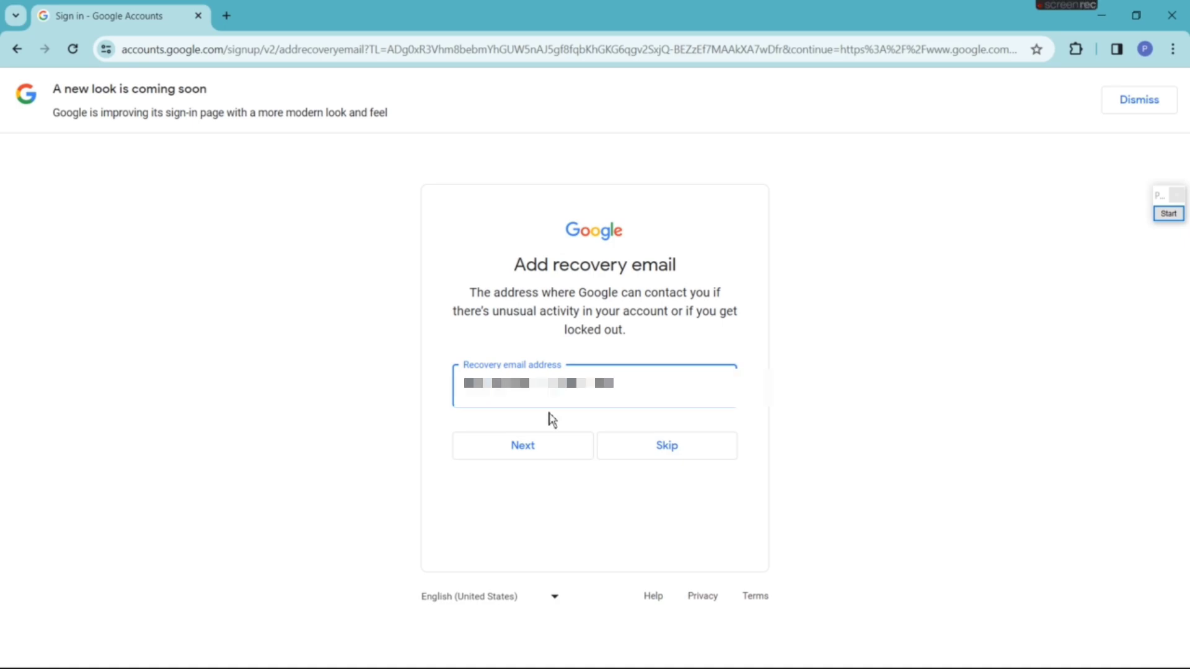
pyautogui.click(521, 450)
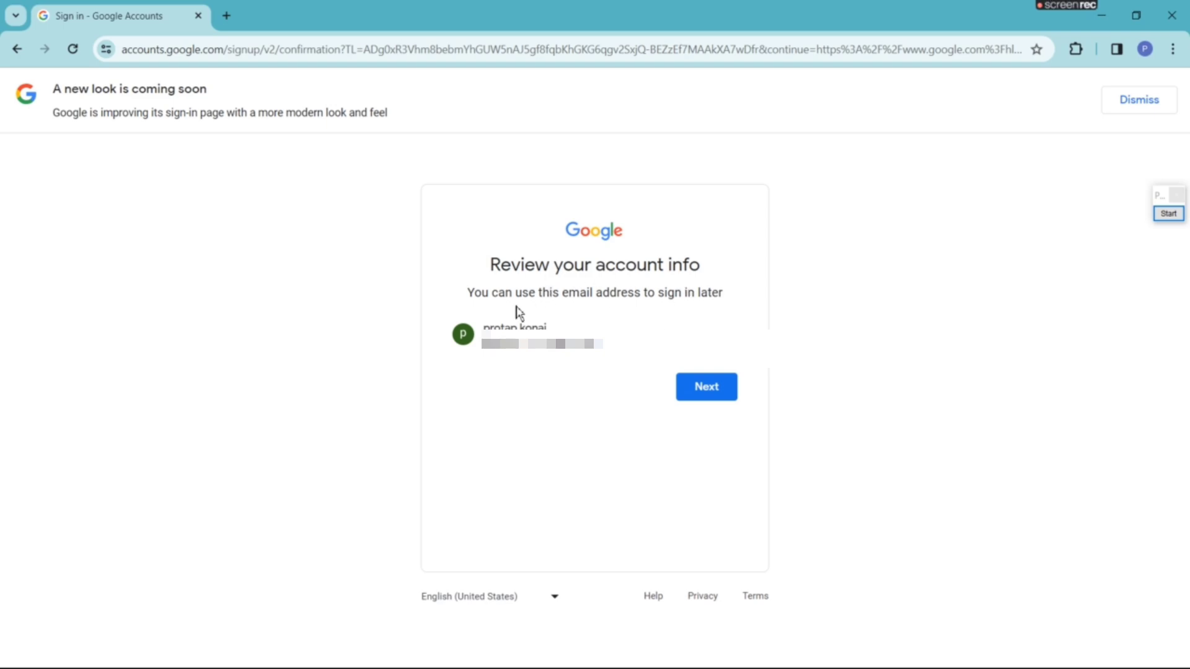
pyautogui.click(707, 393)
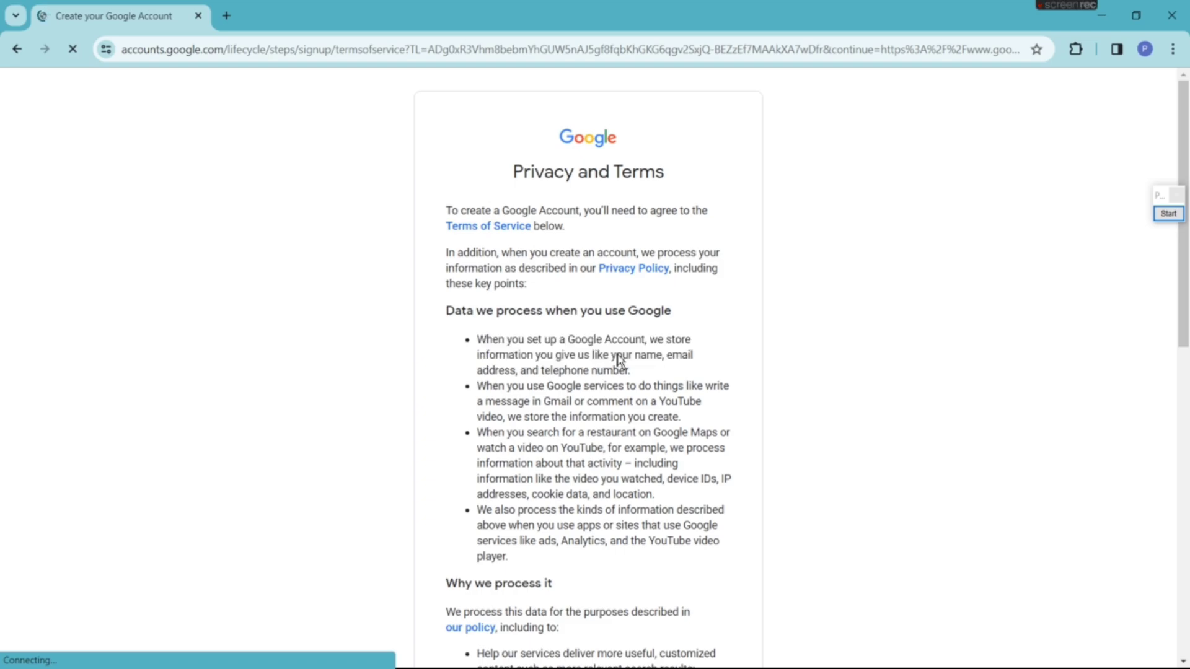
# Agree to Google's Privacy and Terms to finish creating the account
pyautogui.scroll(-5, 750, 338)
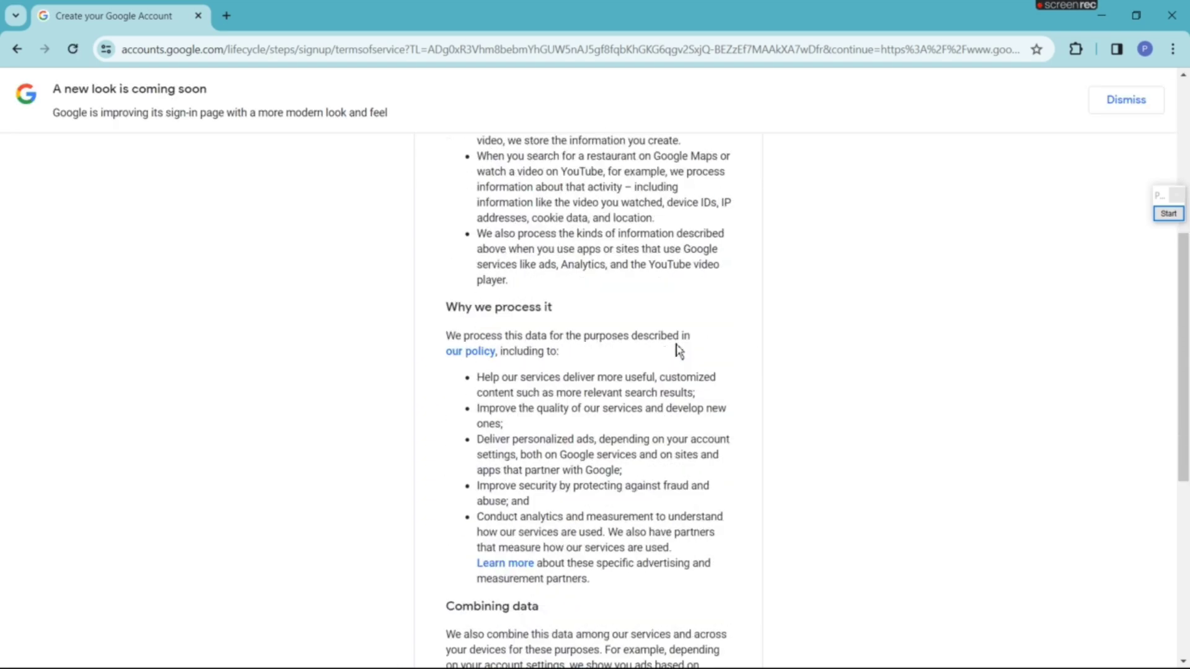
pyautogui.scroll(-6, 679, 351)
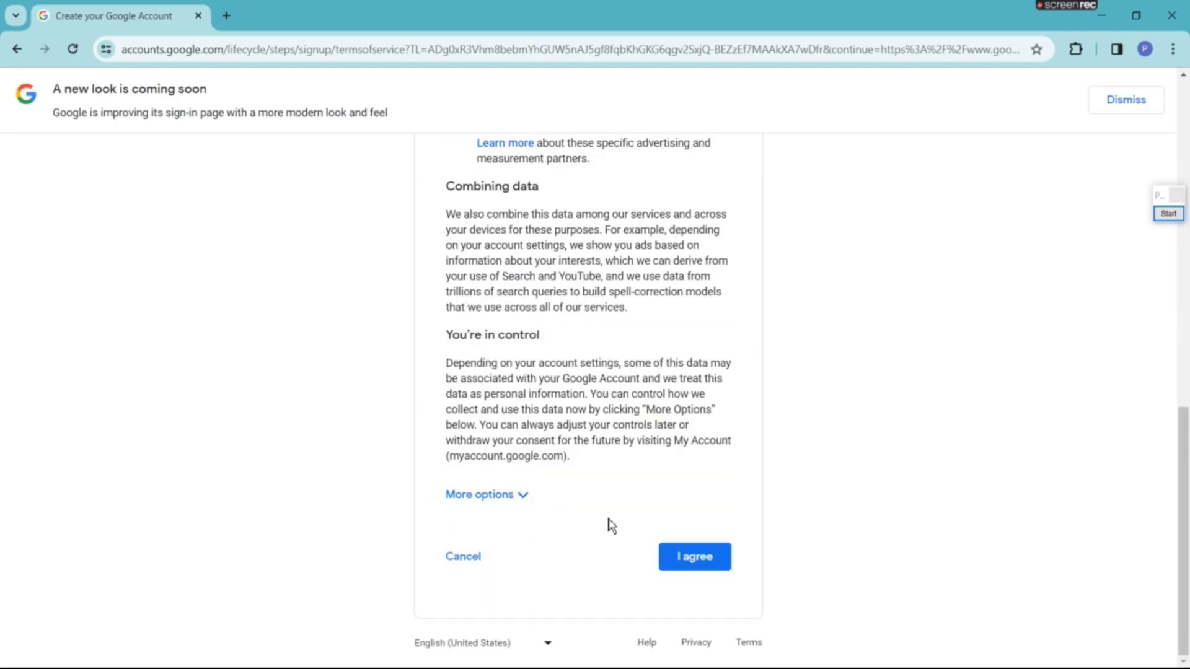
pyautogui.click(693, 561)
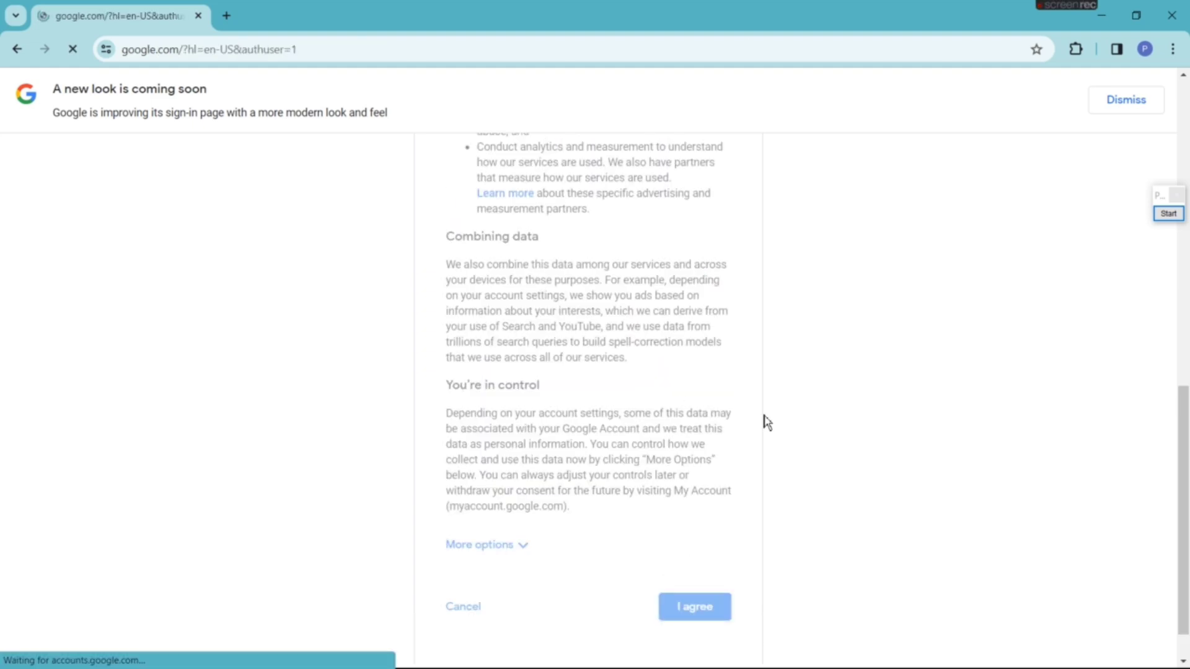
# Open youtube.com in the current browser tab
pyautogui.click(217, 49)
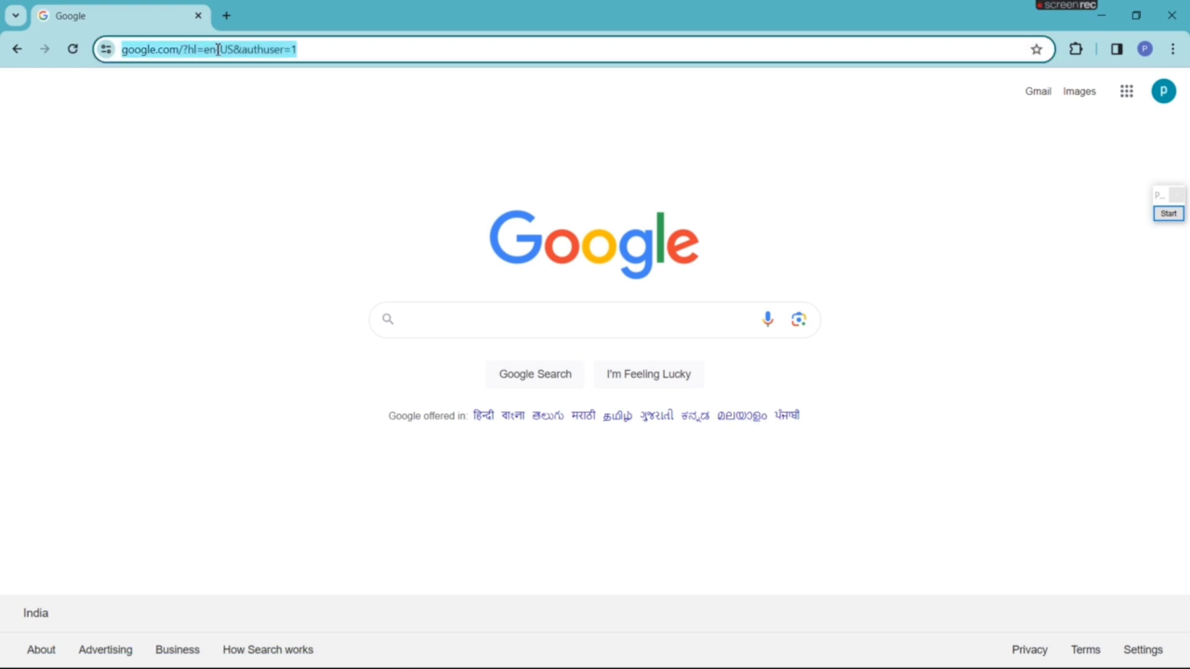
pyautogui.write('youtube.com')
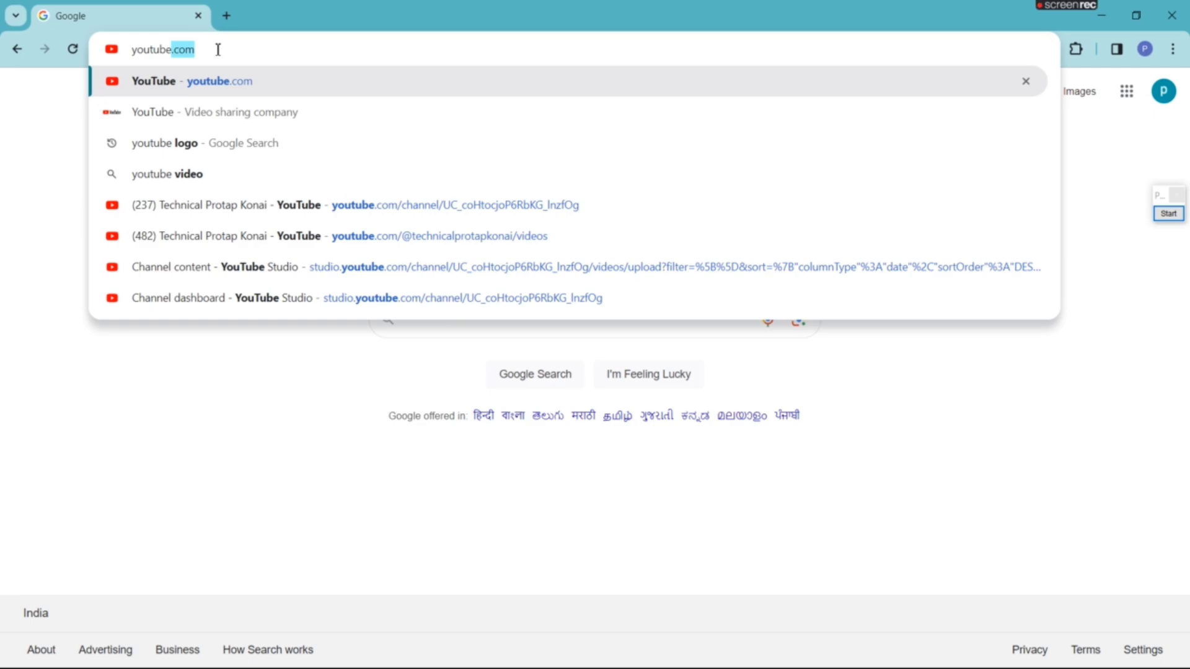
pyautogui.press('Return')
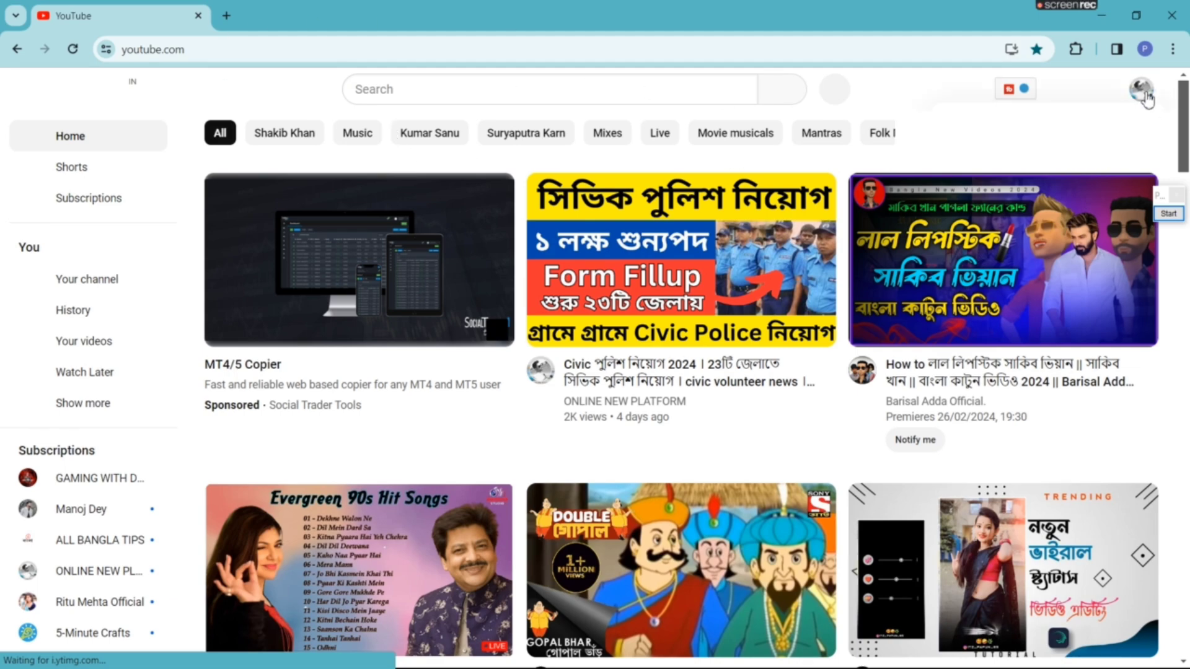
# Add the new Google account to YouTube and sign in with its email address and account password
pyautogui.click(1145, 95)
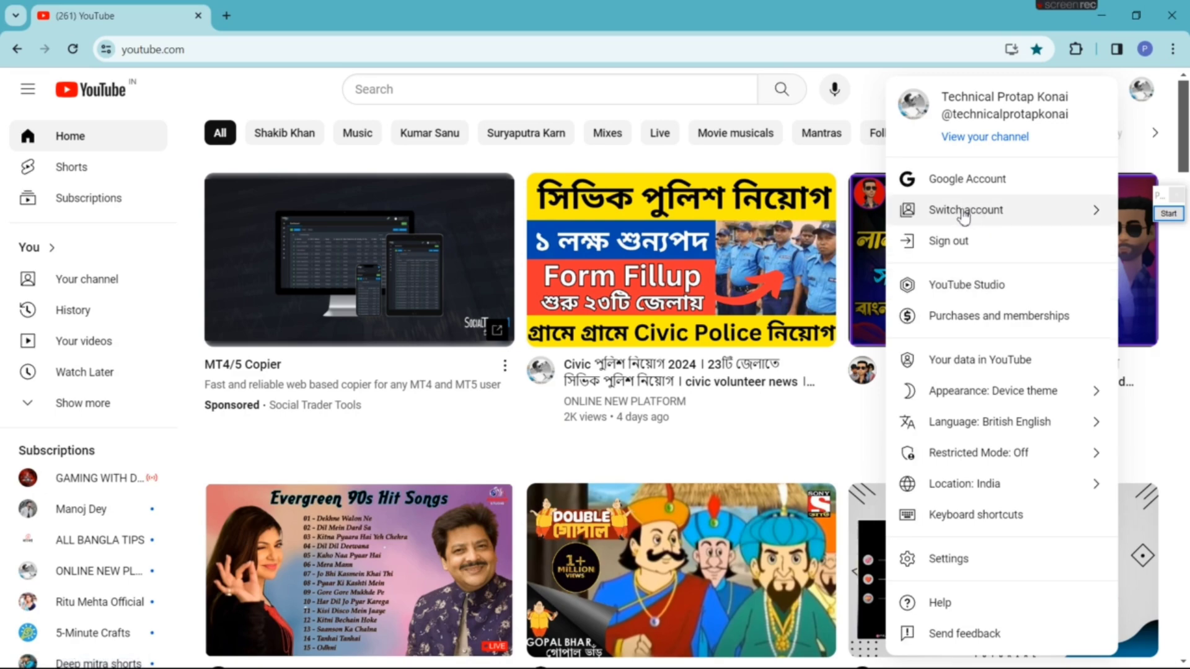
pyautogui.click(964, 214)
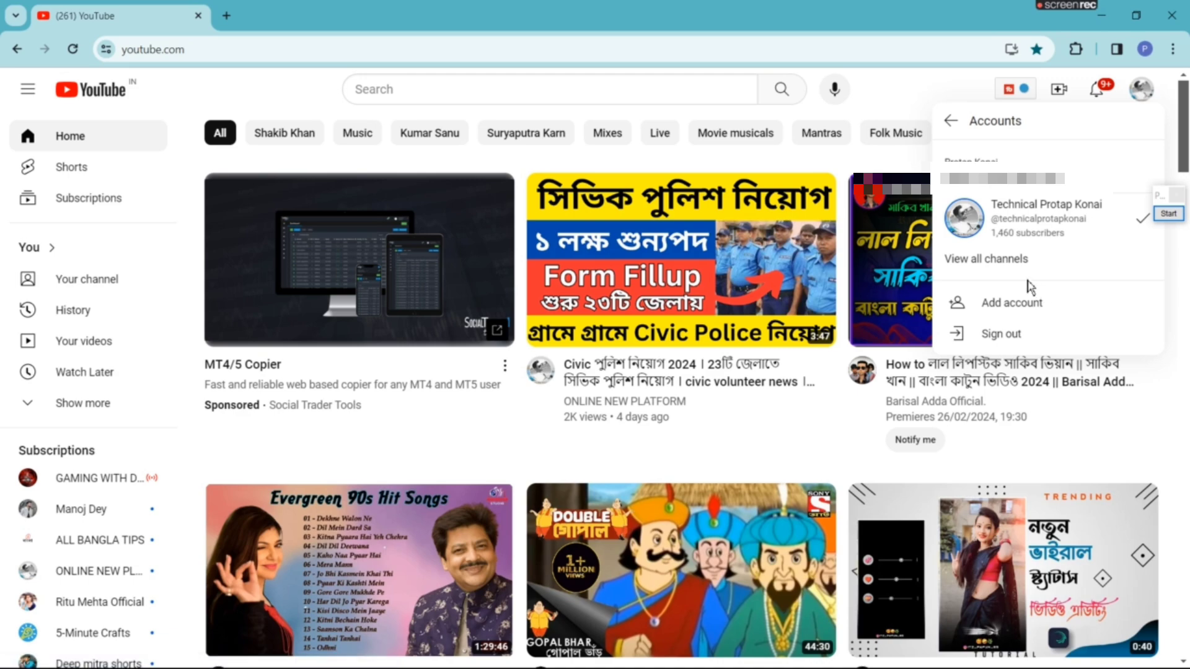
pyautogui.click(1007, 310)
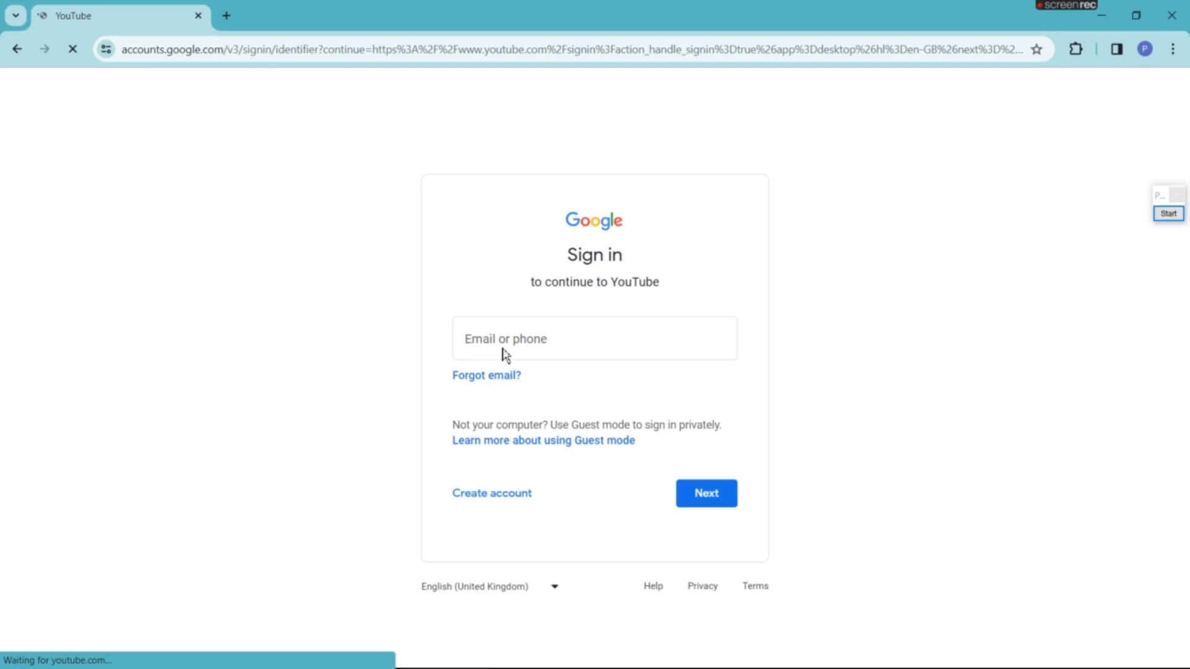
pyautogui.click(503, 350)
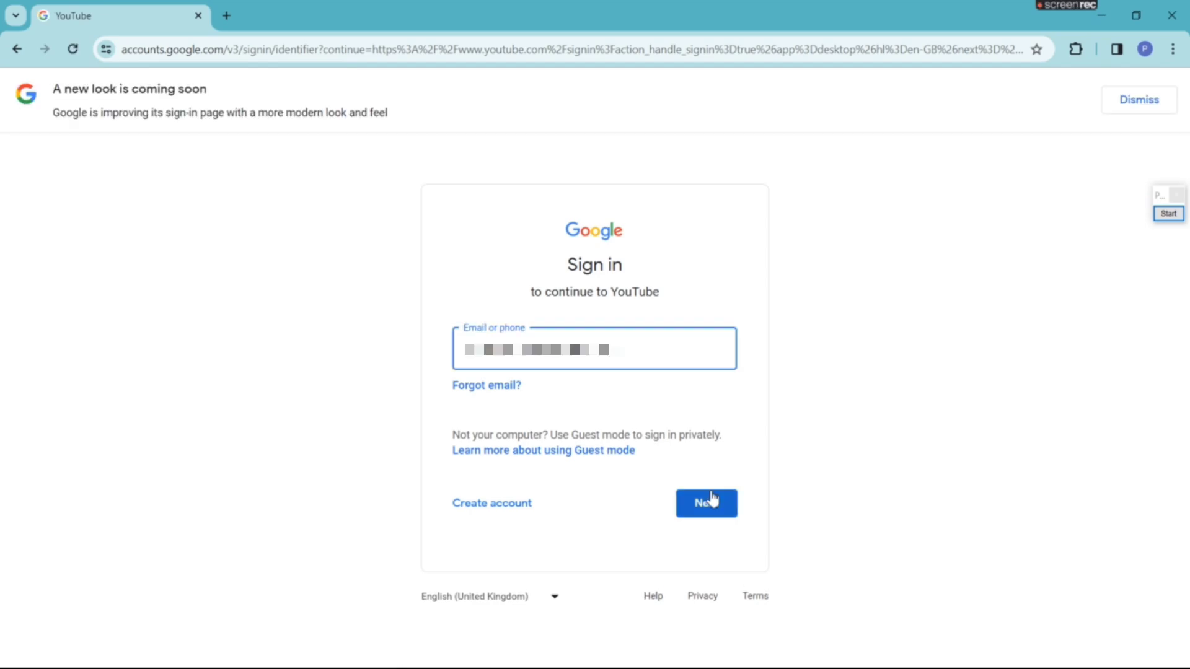
pyautogui.click(710, 497)
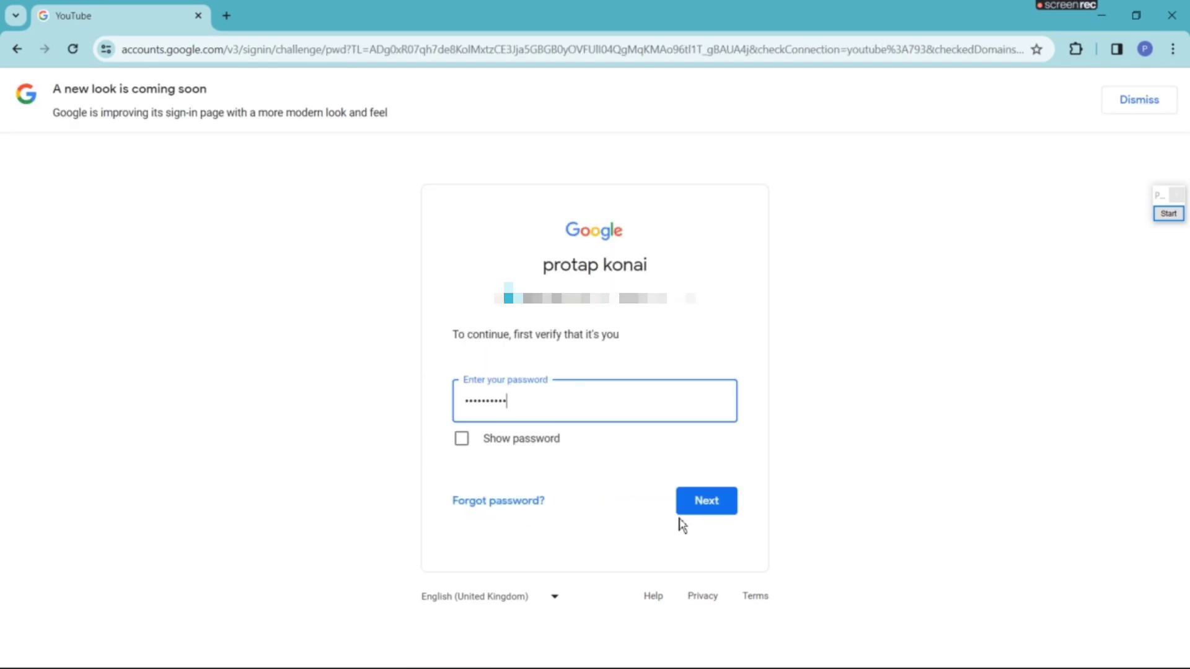
pyautogui.click(704, 508)
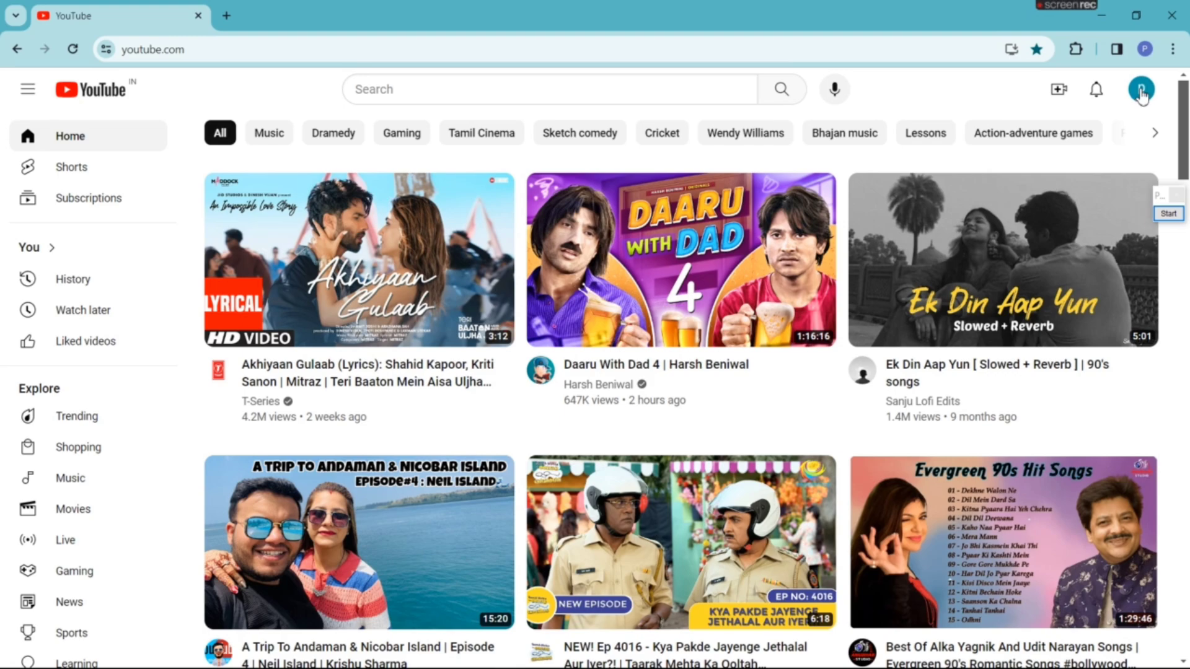
# Start creating a YouTube channel for the newly added account
pyautogui.click(1141, 90)
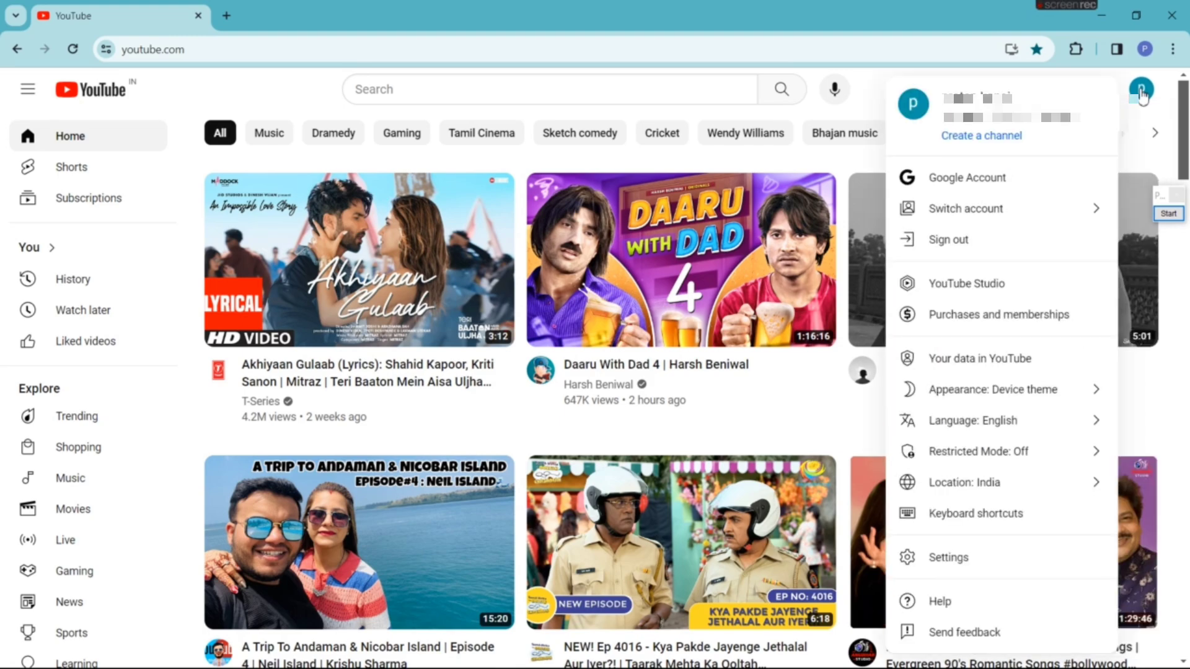
pyautogui.click(977, 137)
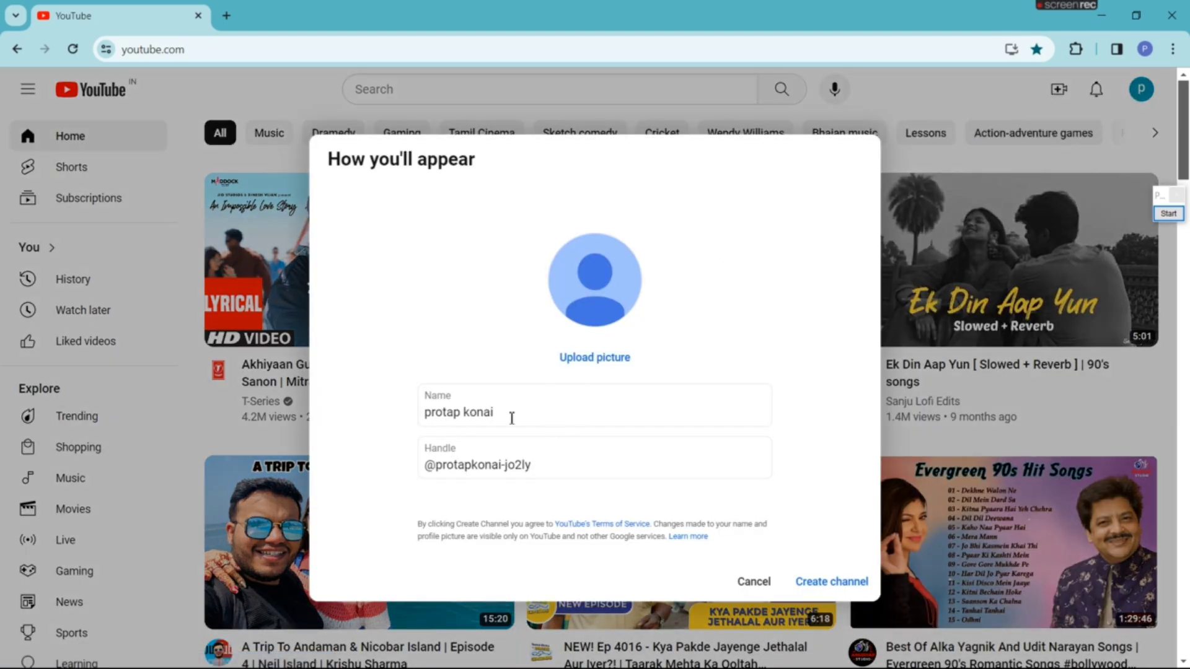
# Outline the channel's Name and Handle values with red rectangles using the screen annotation tool, then end the annotation
pyautogui.click(1168, 213)
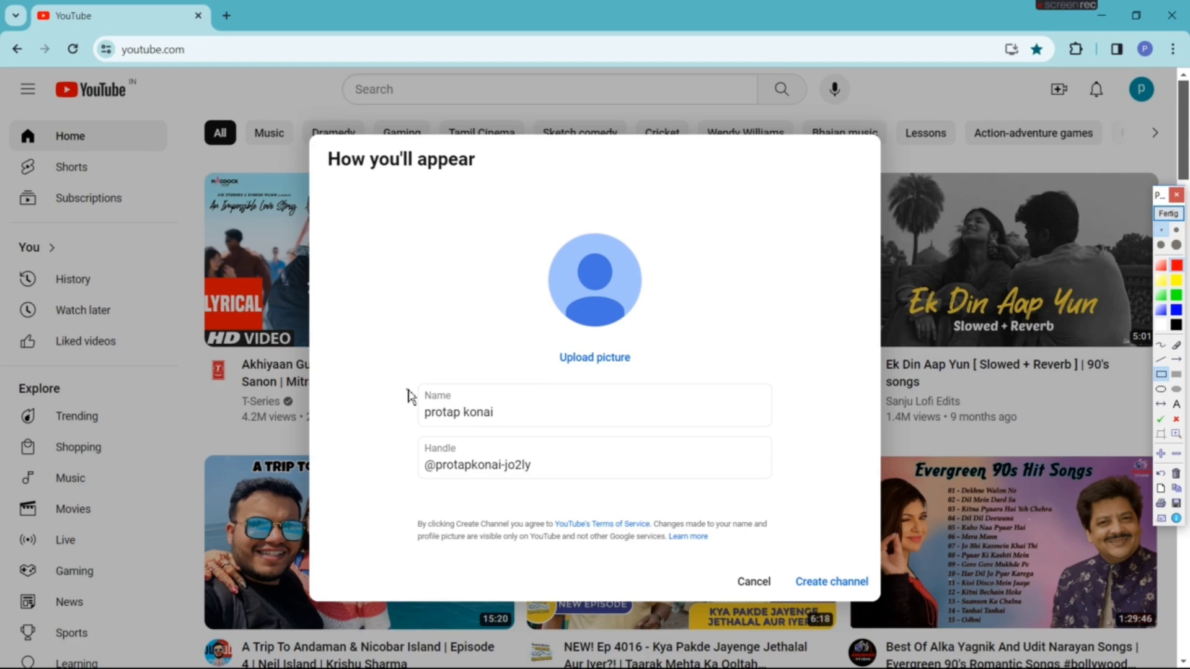
pyautogui.moveTo(406, 381); pyautogui.dragTo(565, 428)
pyautogui.moveTo(405, 445); pyautogui.dragTo(583, 484)
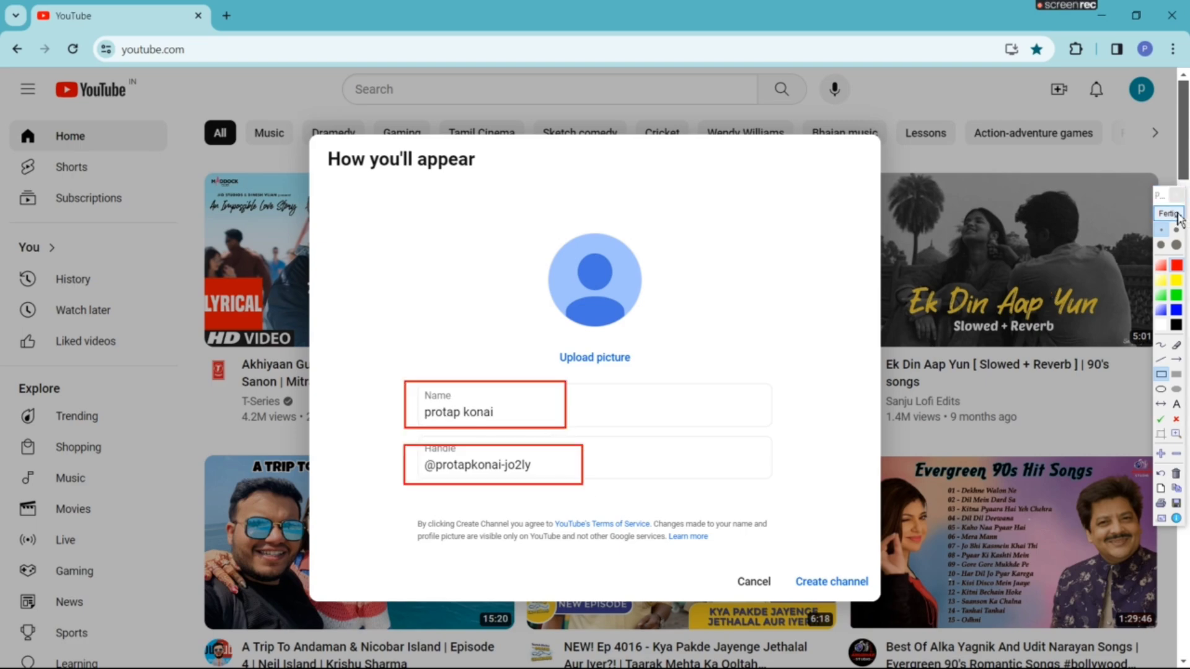
pyautogui.click(1169, 213)
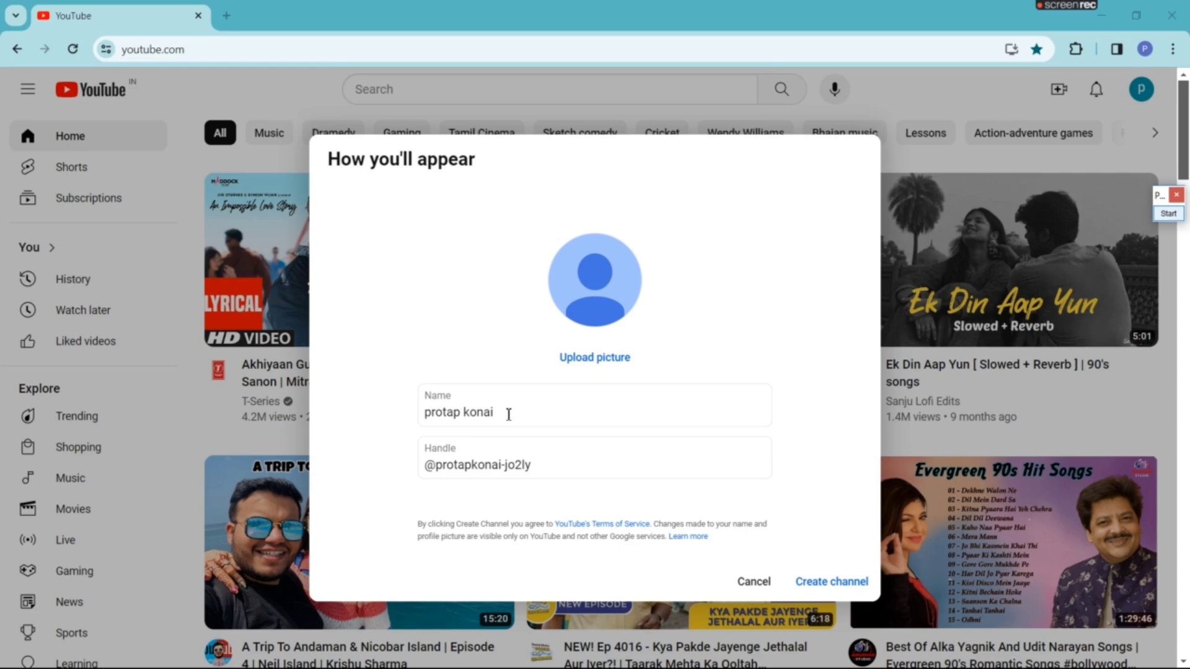
# Replace the channel name with the owner's first name followed by "Vlogs"
pyautogui.click(509, 414)
pyautogui.moveTo(505, 413); pyautogui.dragTo(400, 425)
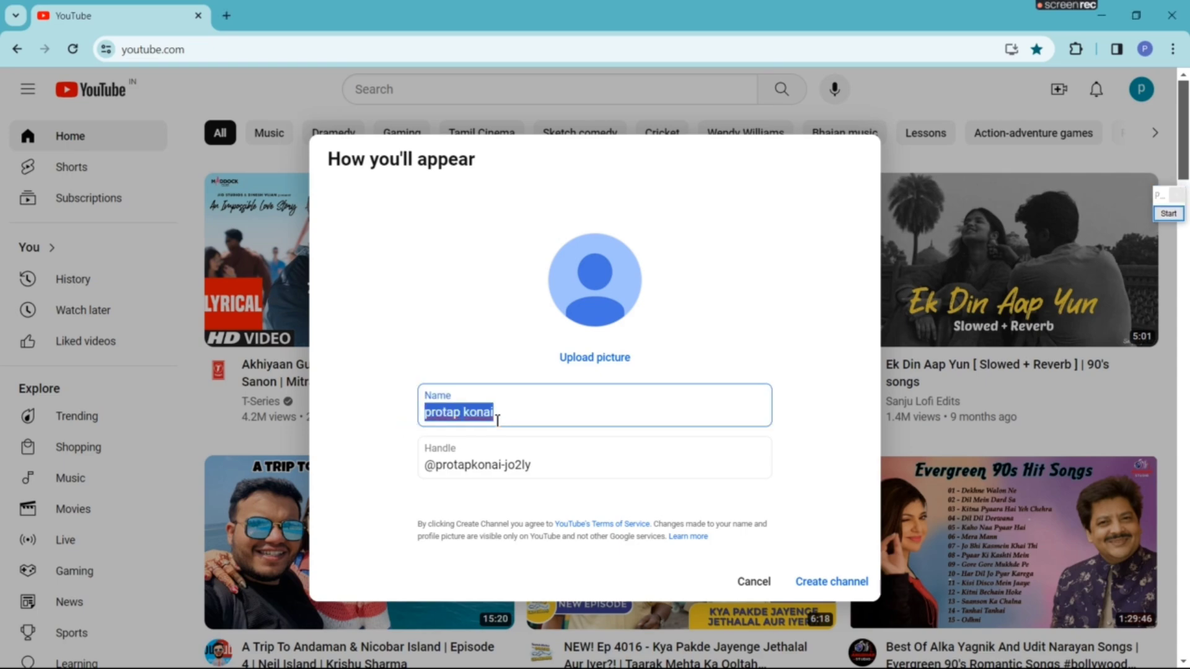
pyautogui.write('Pr')
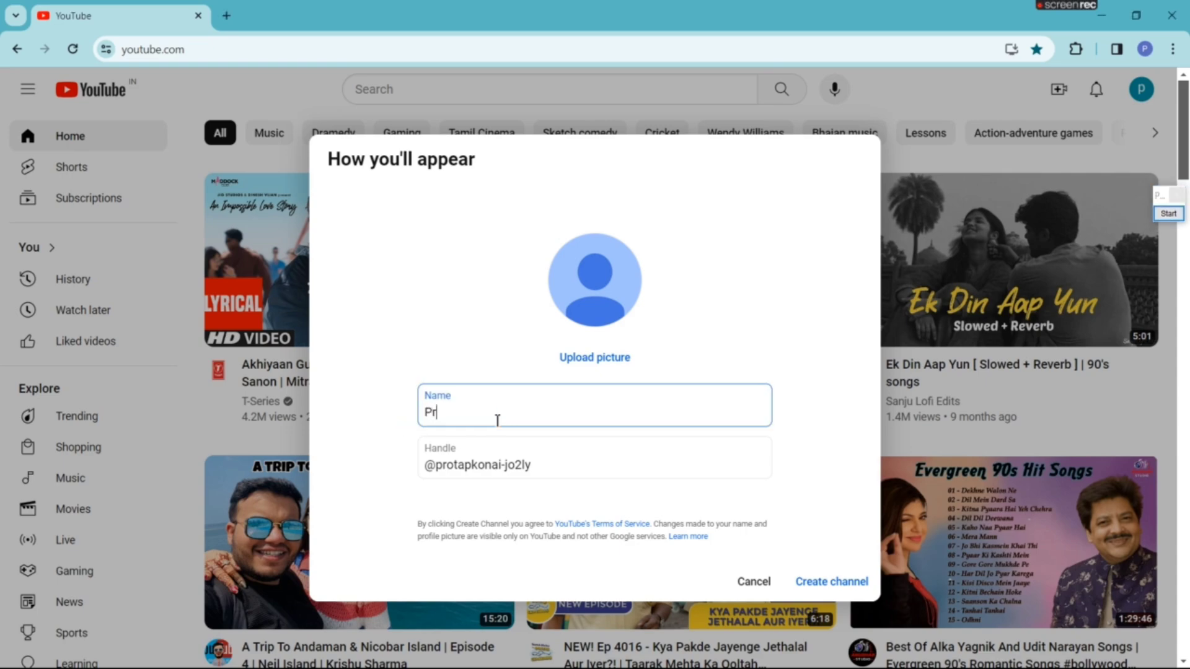
pyautogui.write('otap V')
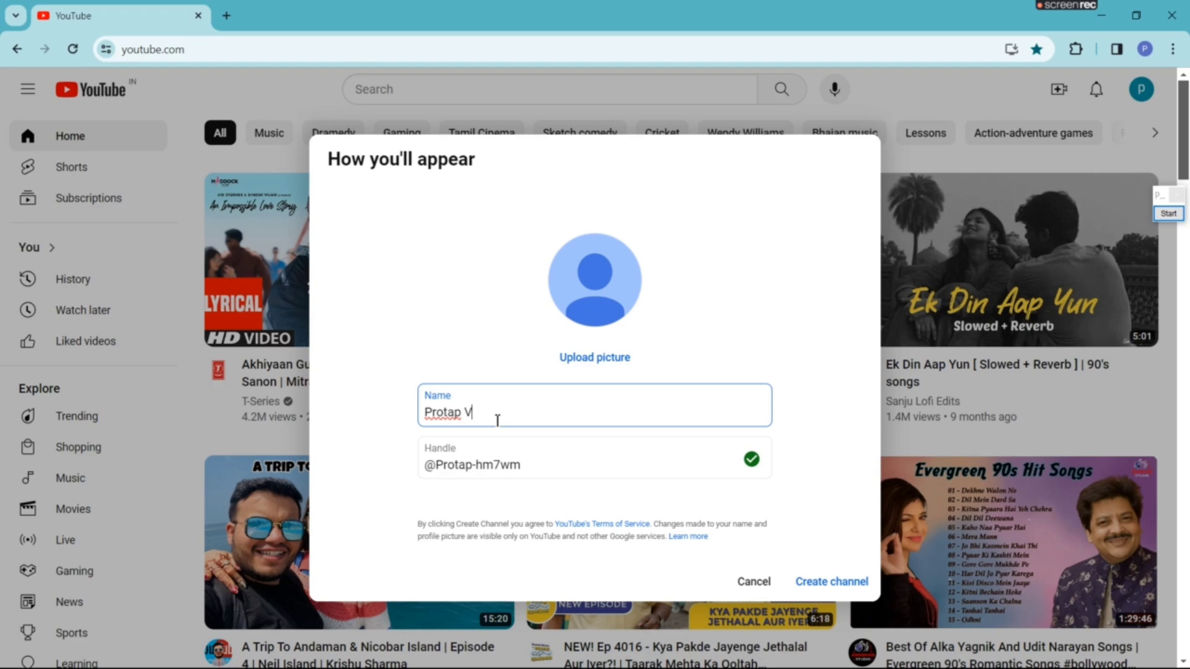
pyautogui.write('gs')
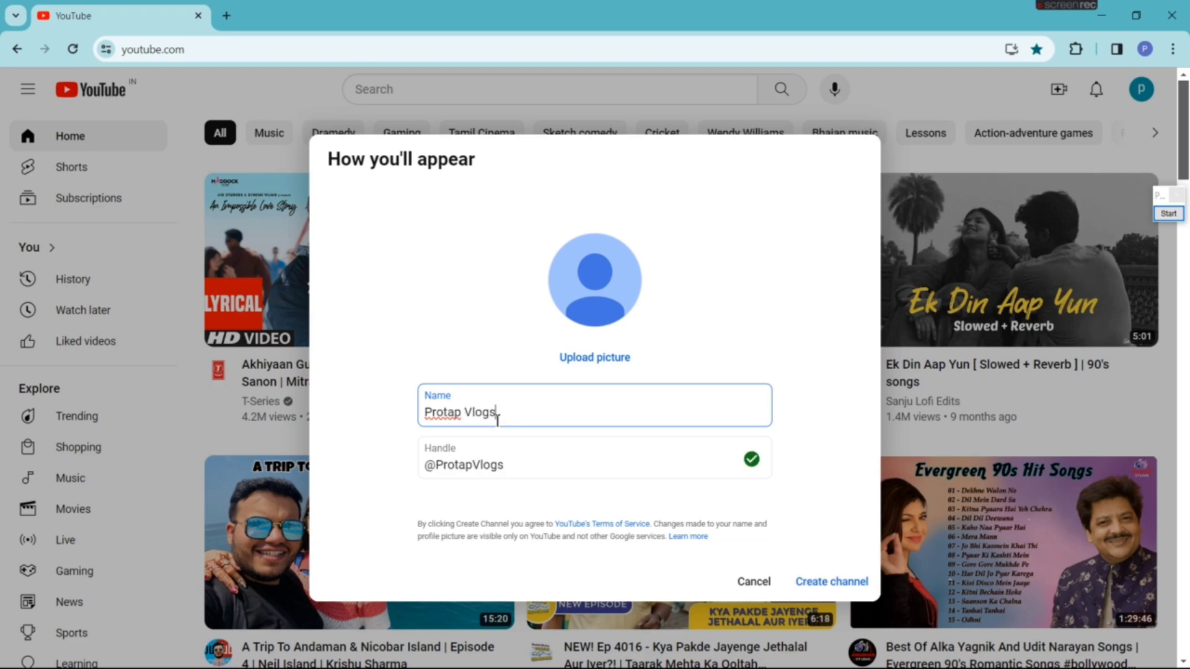
# Upload the black-and-white portrait photo from the Desktop folder as the channel picture, keeping the suggested circular crop
pyautogui.click(599, 363)
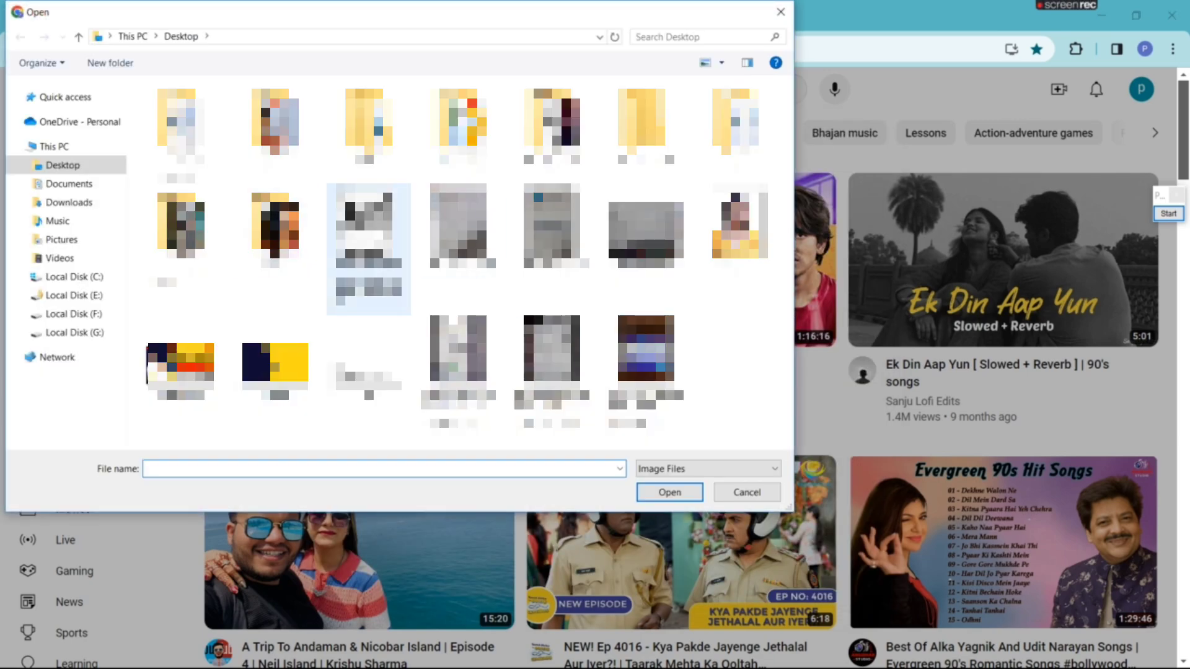
pyautogui.click(379, 241)
pyautogui.click(672, 493)
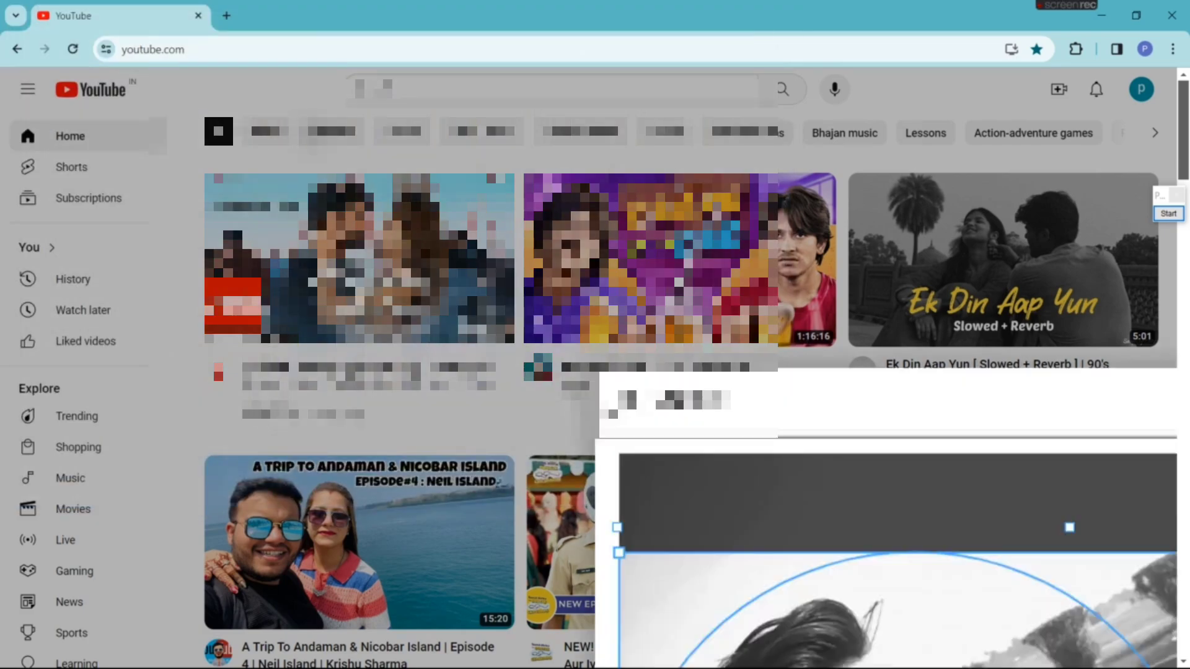
pyautogui.scroll(-2, 723, 335)
pyautogui.scroll(1, 750, 378)
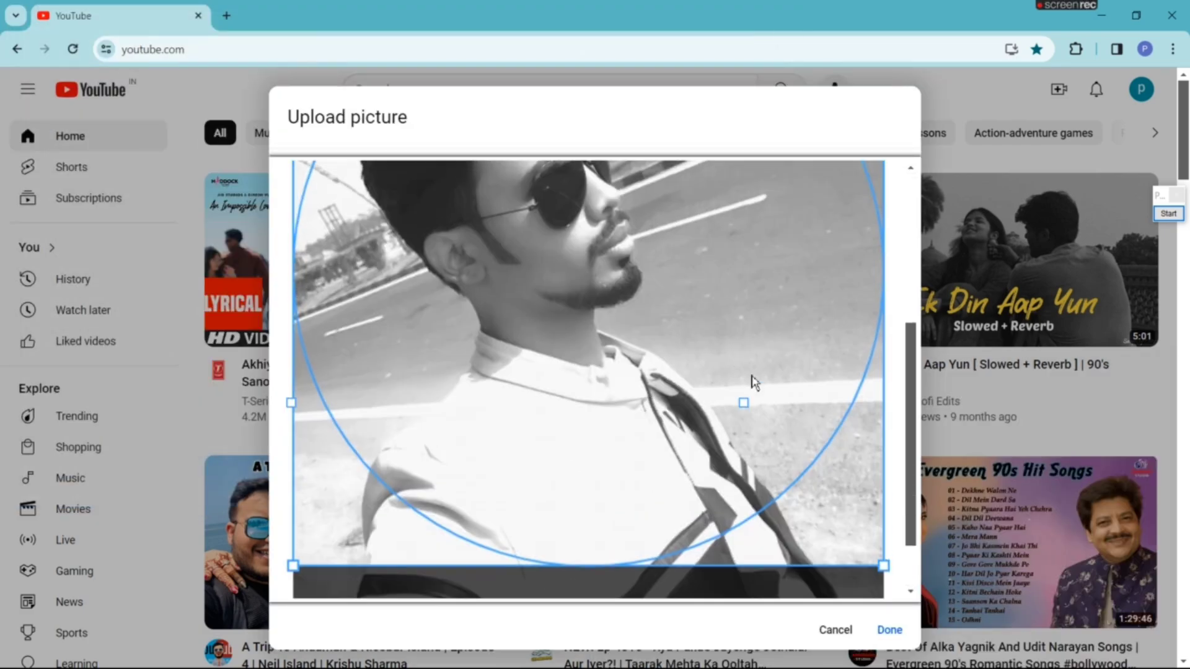
pyautogui.scroll(2, 830, 427)
pyautogui.scroll(-1, 831, 426)
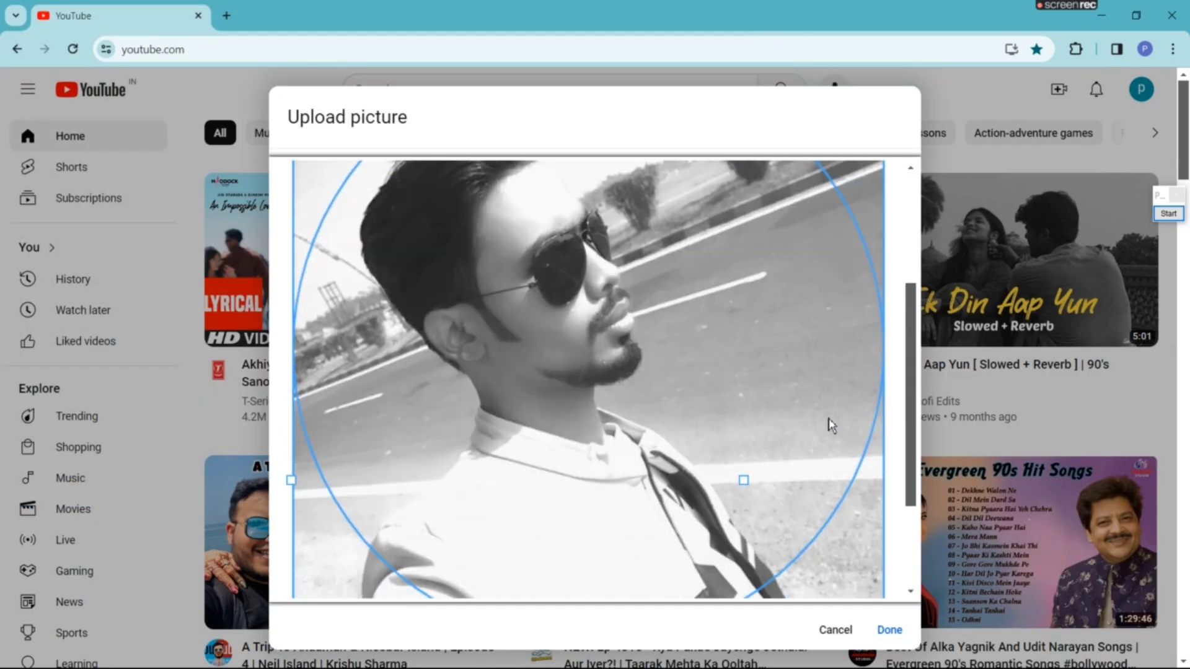
pyautogui.scroll(1, 829, 423)
pyautogui.click(889, 631)
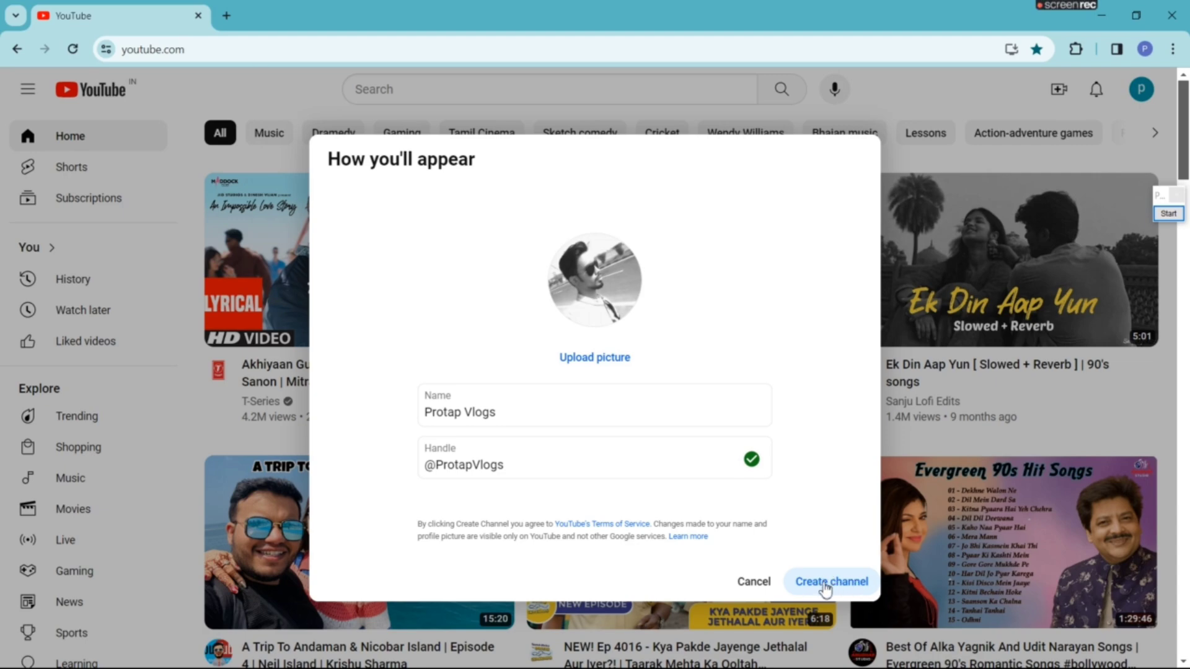
# Create the channel with the entered details and view its channel page
pyautogui.click(826, 587)
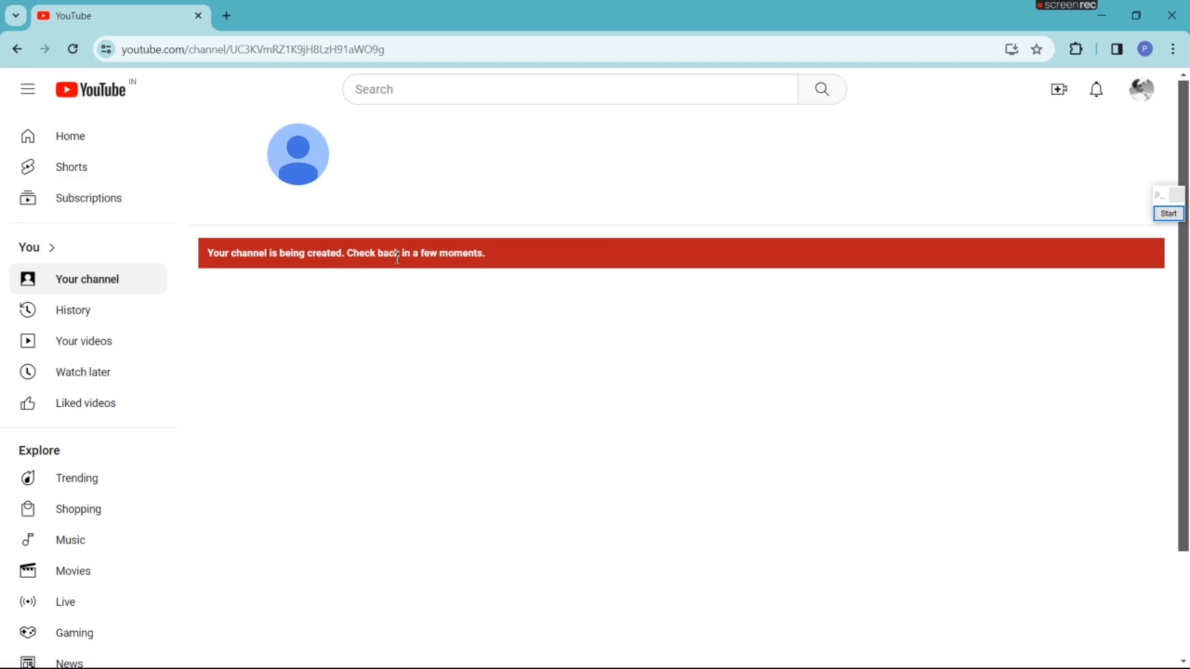
pyautogui.click(1146, 96)
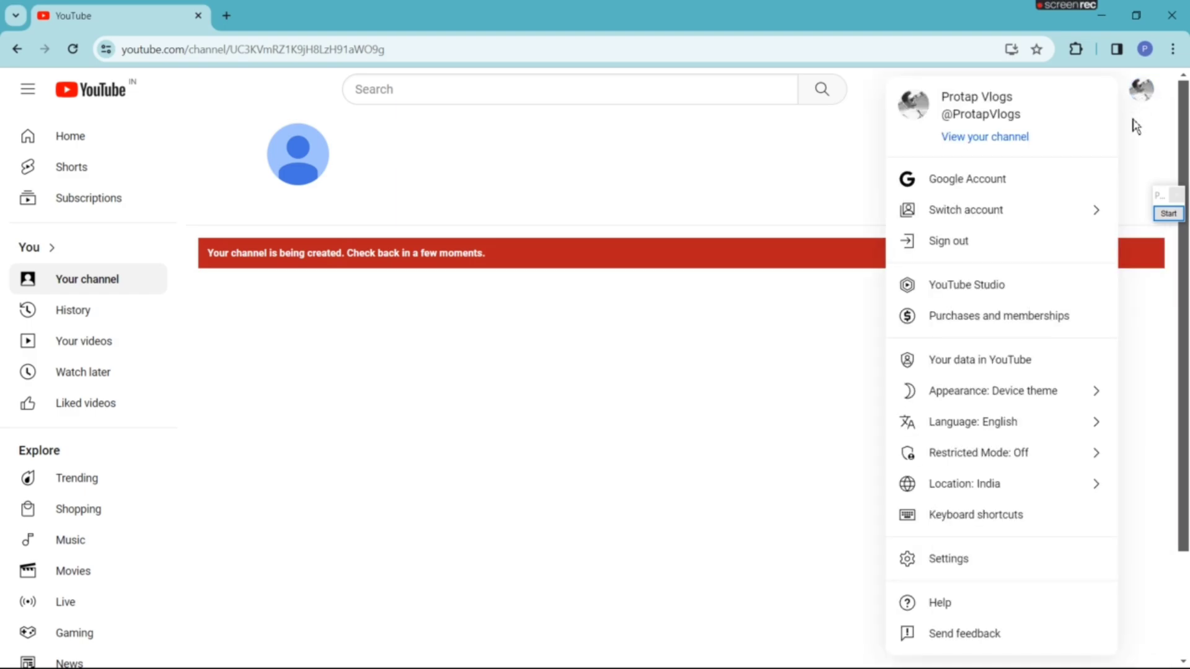
pyautogui.click(987, 138)
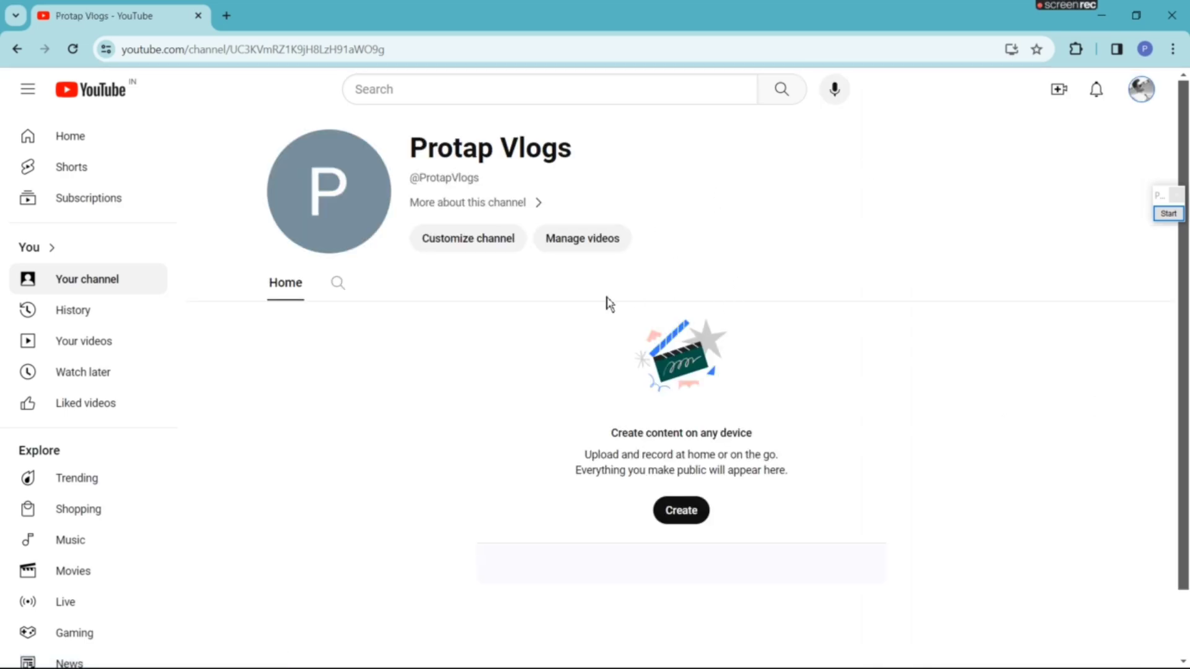
# Look over the new channel page and start customizing the channel
pyautogui.scroll(-2, 613, 305)
pyautogui.scroll(2, 615, 307)
pyautogui.click(453, 241)
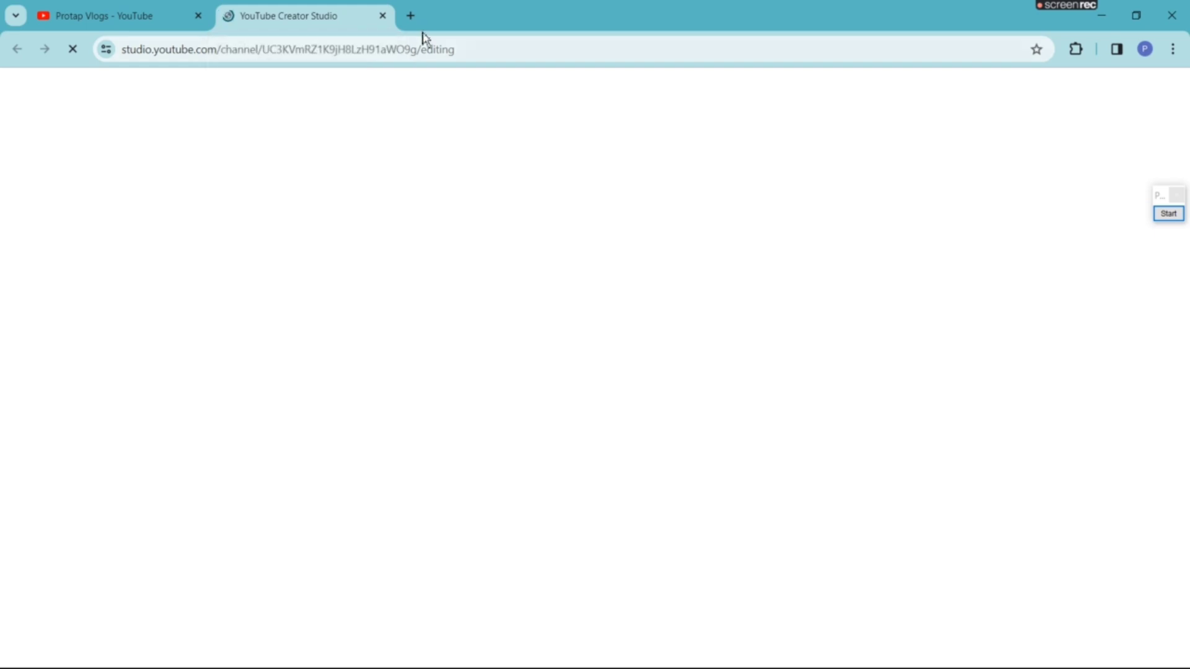
# Open studio.youtube.com in a new browser tab
pyautogui.click(410, 16)
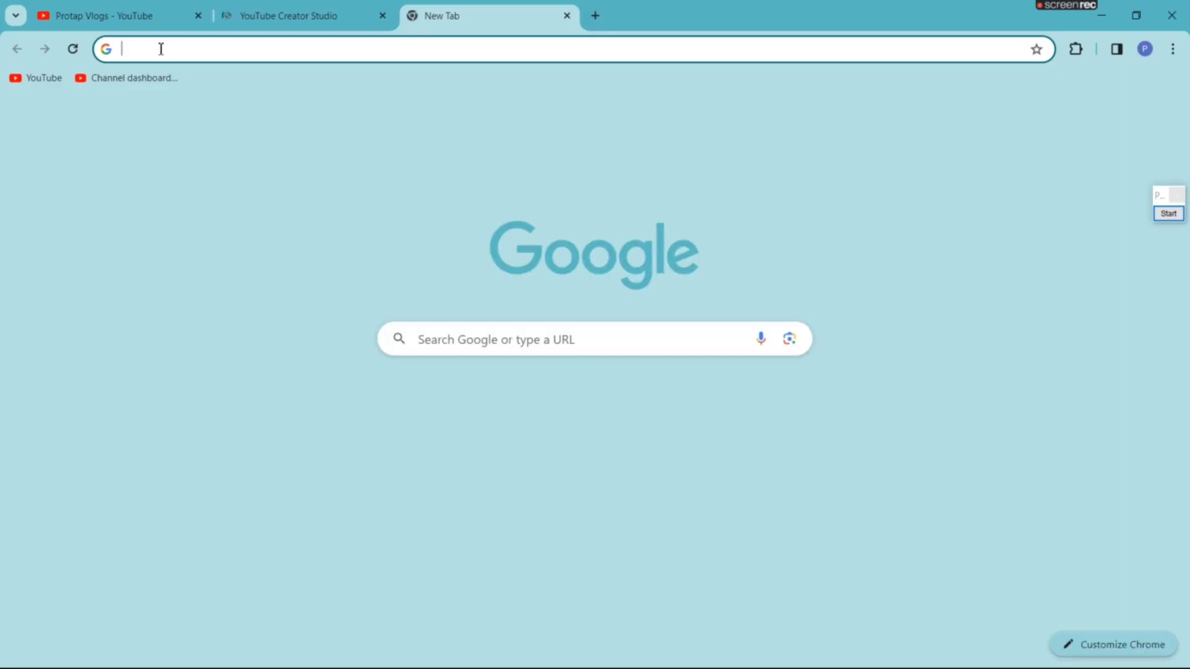
pyautogui.write('studio')
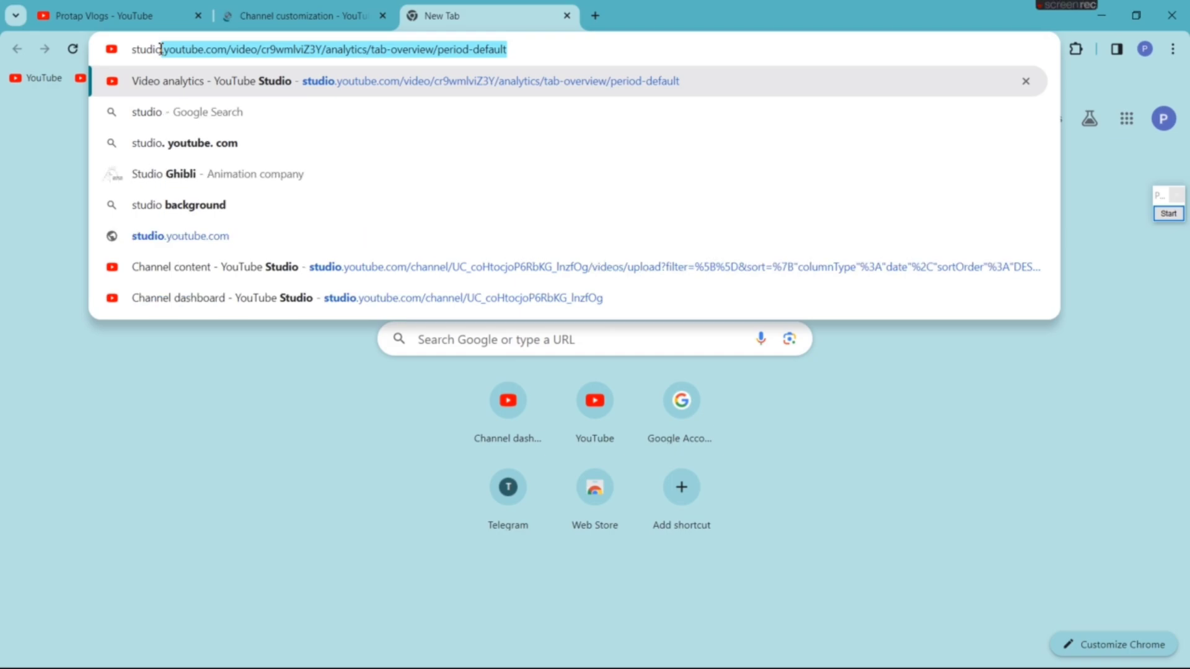
pyautogui.write('.you')
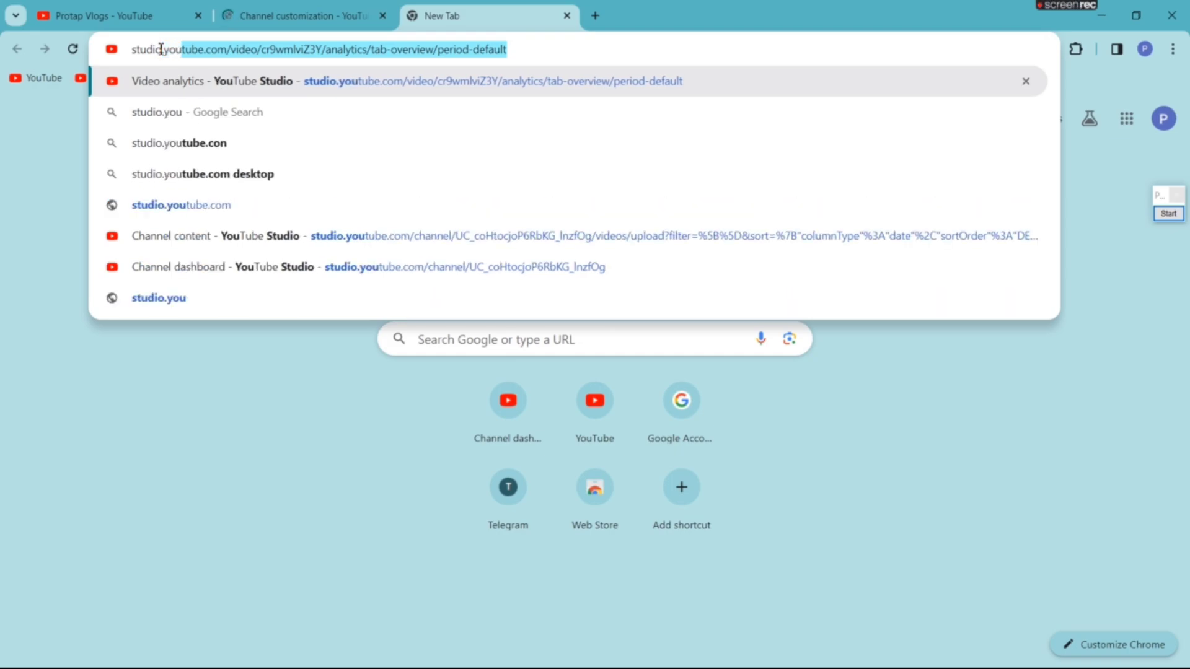
pyautogui.write('tube.com')
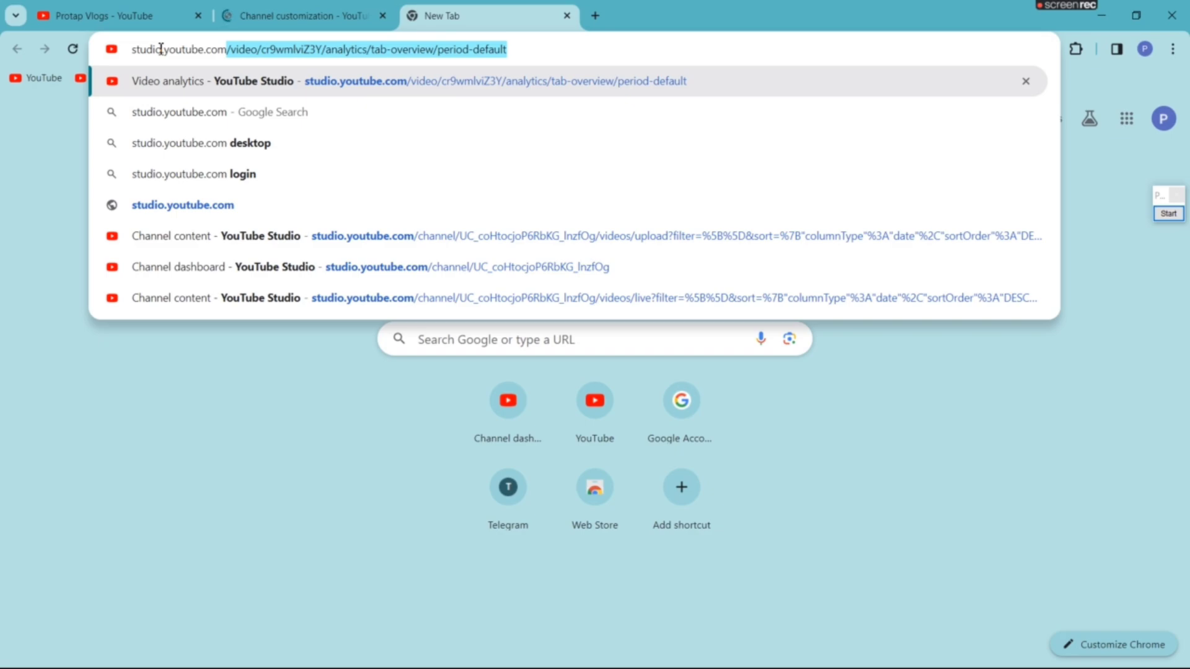
pyautogui.press('BackSpace')
pyautogui.press('Return')
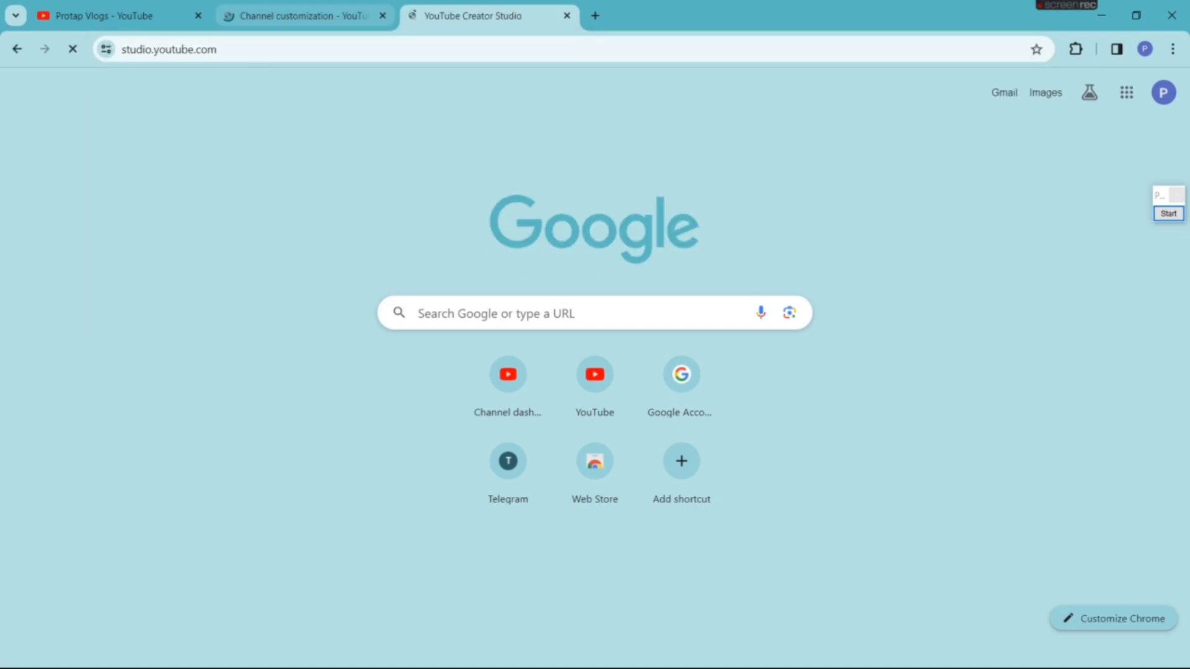
# Close the separate channel customization tab and dismiss the YouTube Studio welcome message, keeping the channel dashboard open
pyautogui.click(303, 16)
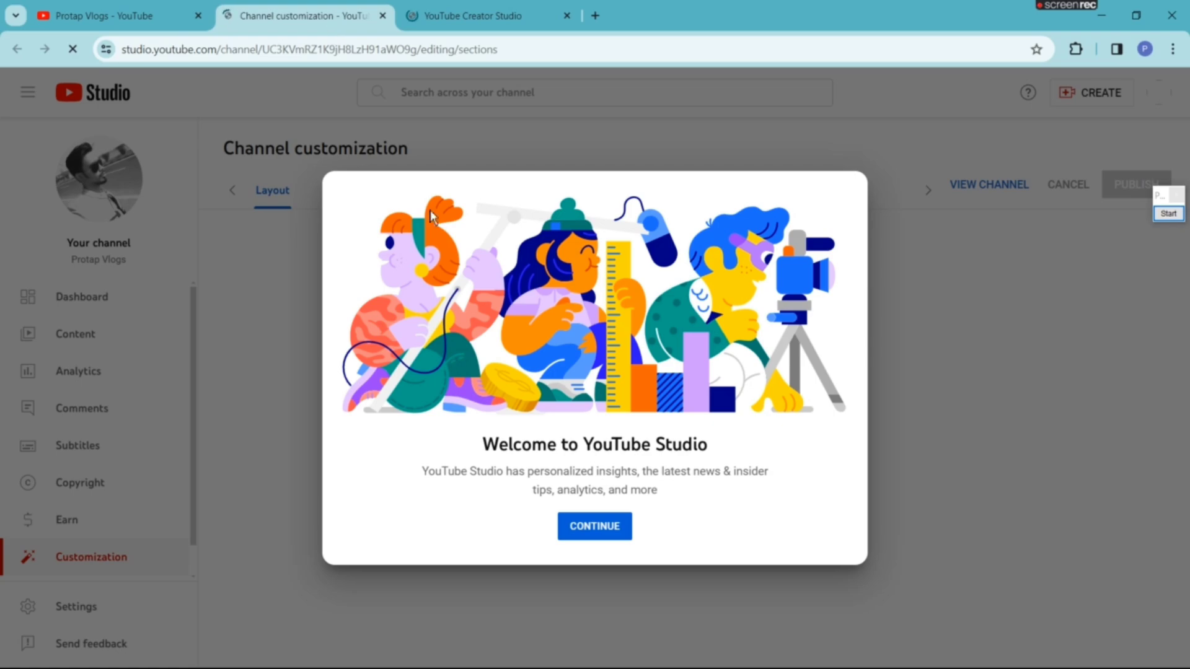
pyautogui.hotkey('ctrl', 'Tab')
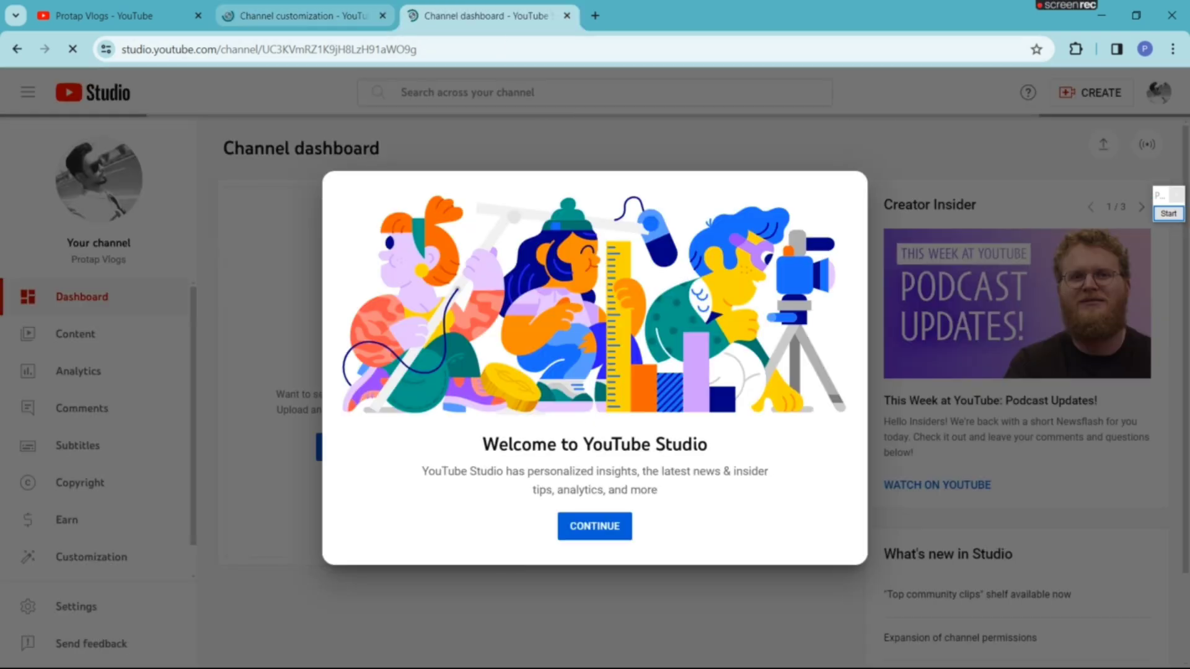
pyautogui.click(302, 15)
pyautogui.click(457, 13)
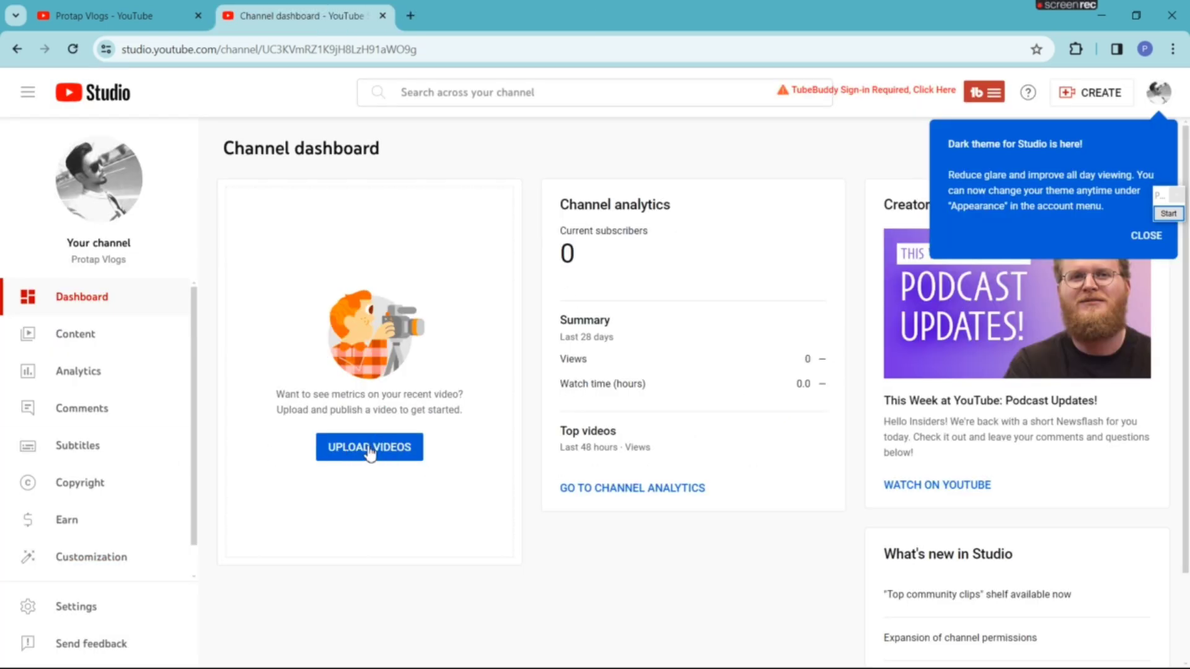
# Open the channel customization page from the dashboard and review the video spotlight, recommendation and featured section options under Layout
pyautogui.scroll(-1, 57, 416)
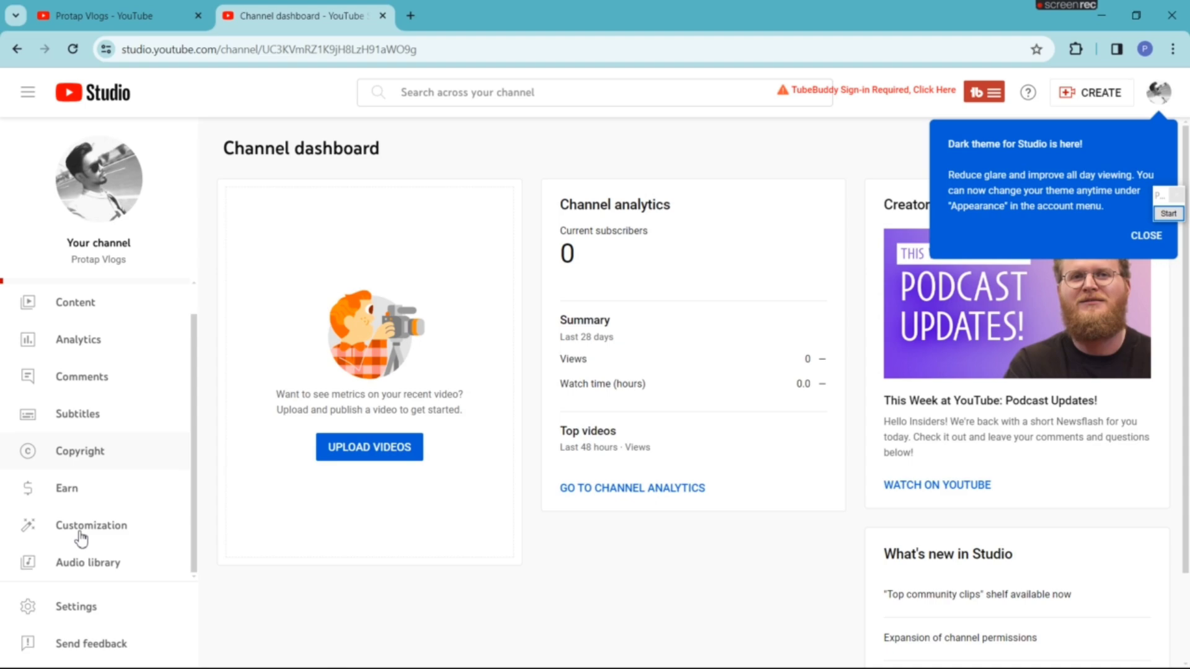
pyautogui.click(116, 525)
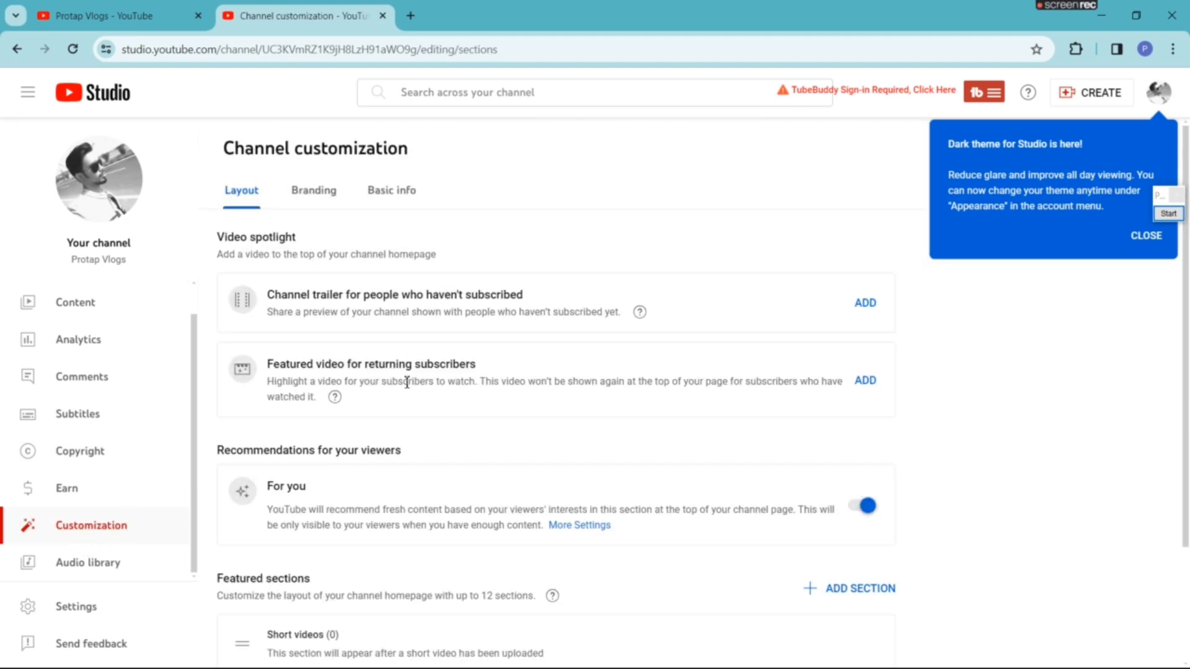
pyautogui.scroll(-1, 352, 404)
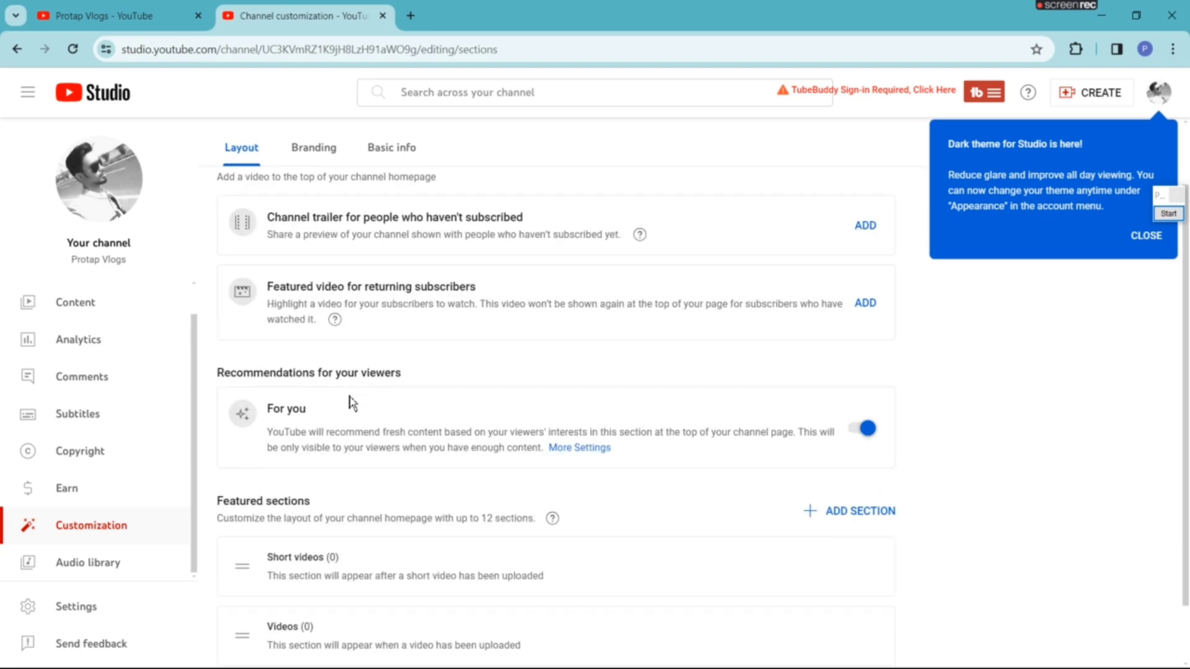
pyautogui.scroll(-1, 352, 404)
pyautogui.scroll(2, 352, 404)
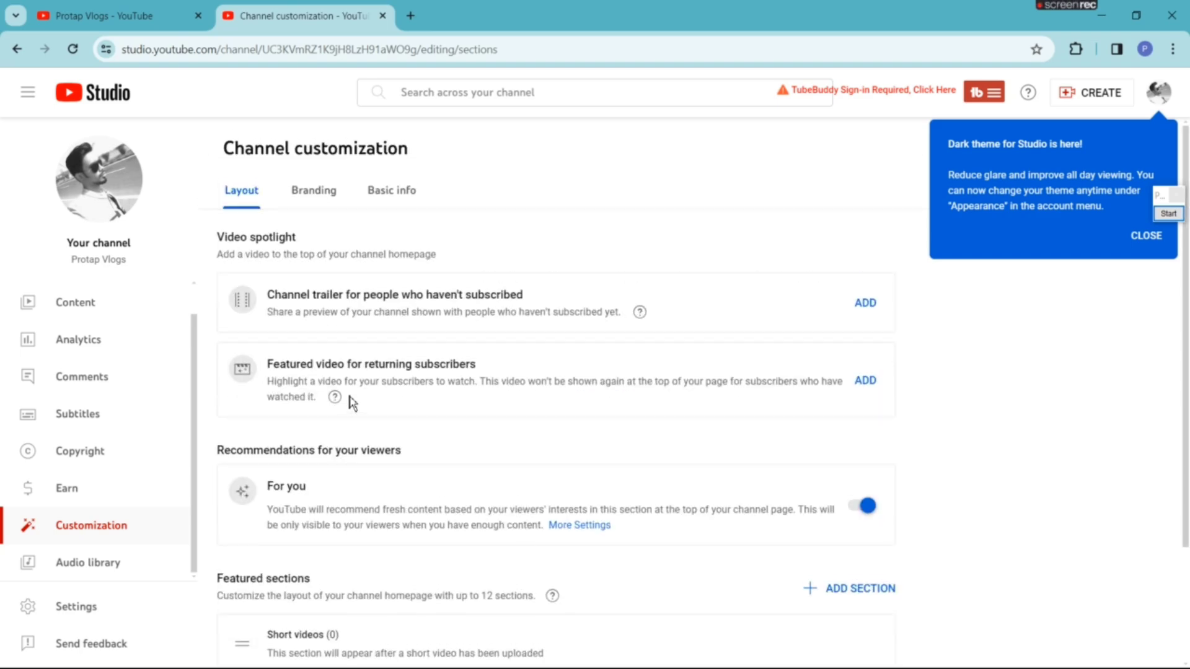
pyautogui.scroll(-1, 352, 403)
pyautogui.scroll(1, 347, 403)
# Review the channel's Branding options for the picture, banner image and video watermark
pyautogui.click(323, 197)
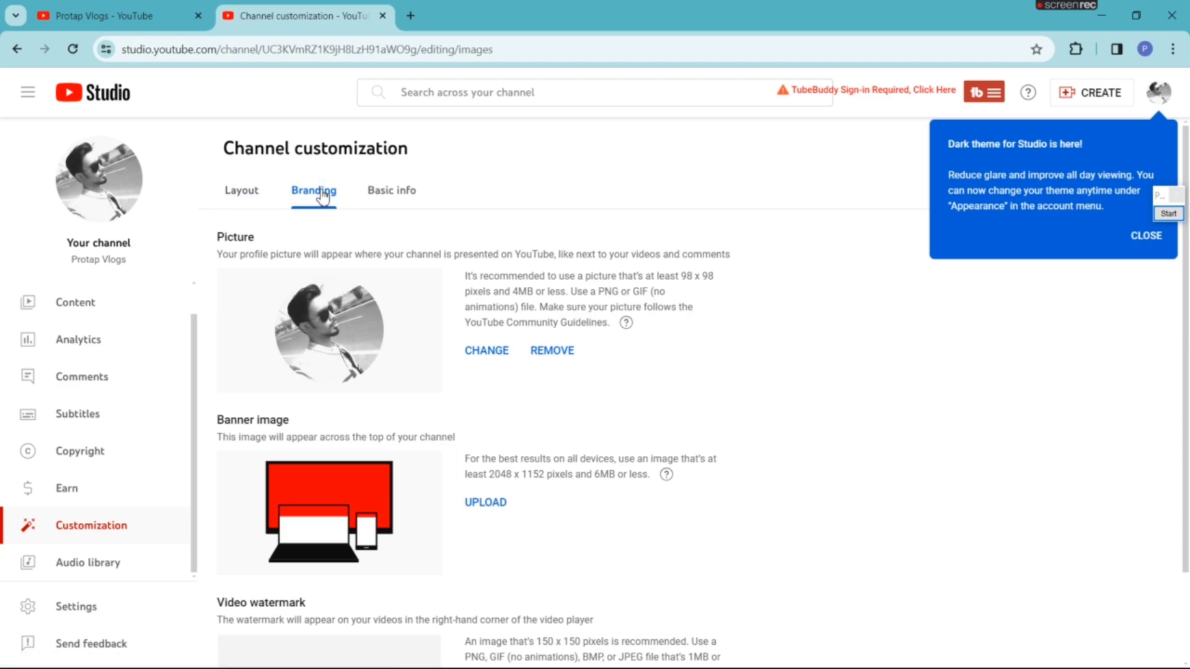
pyautogui.scroll(-1, 378, 399)
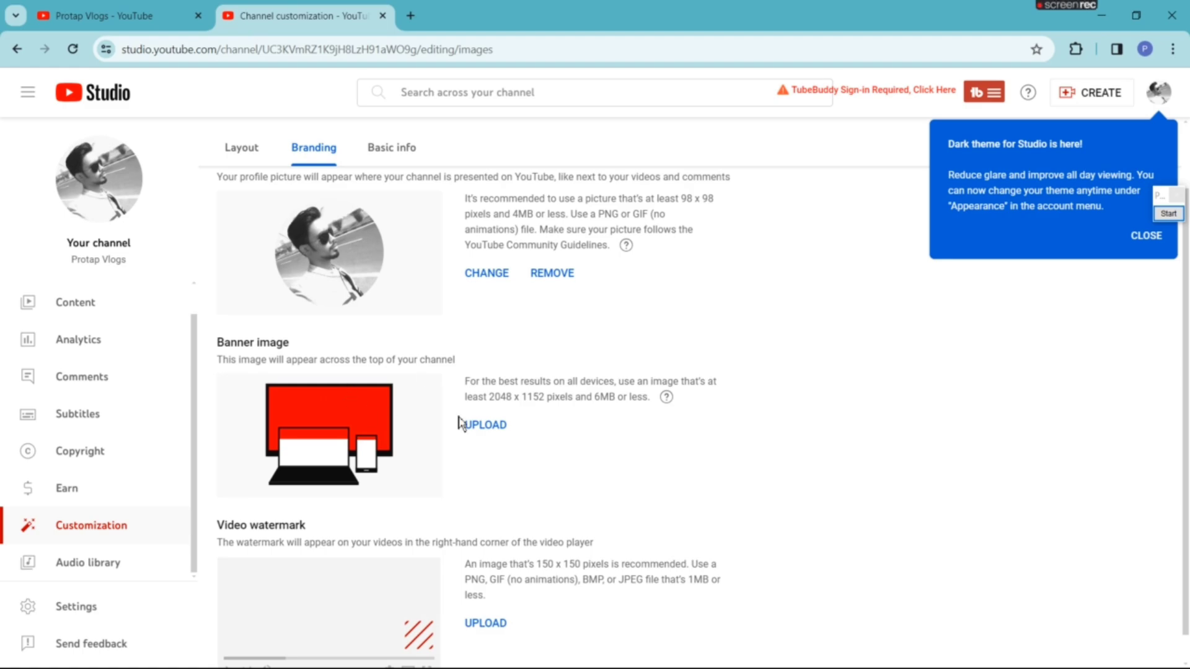
pyautogui.scroll(-1, 490, 424)
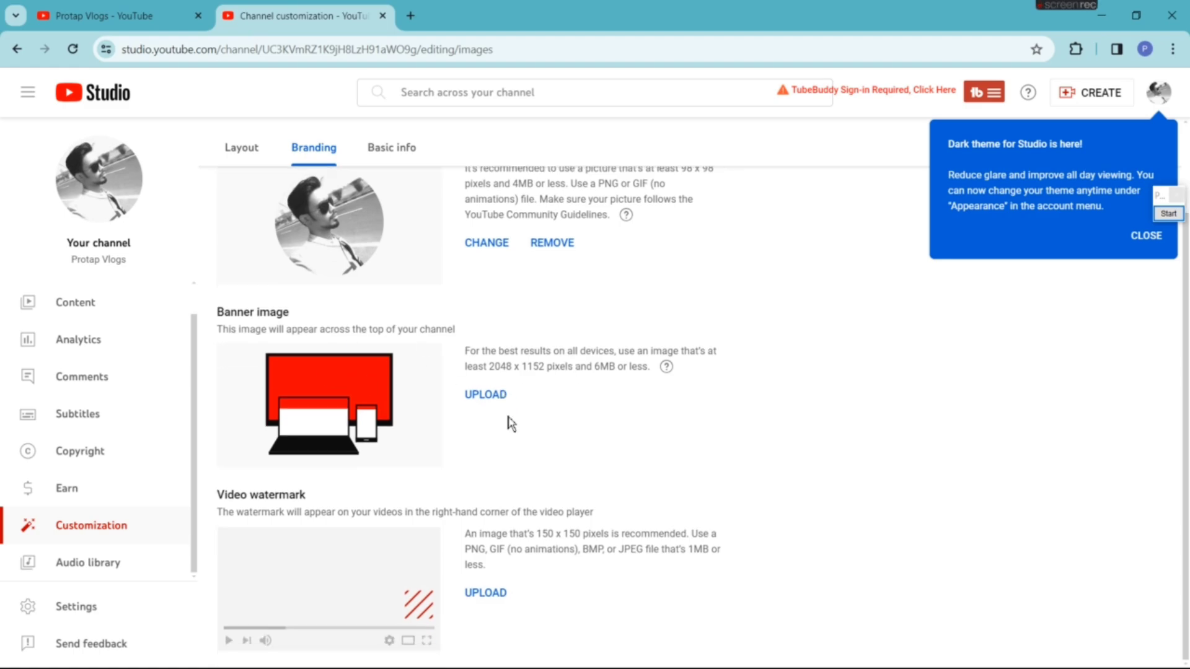
pyautogui.scroll(2, 514, 424)
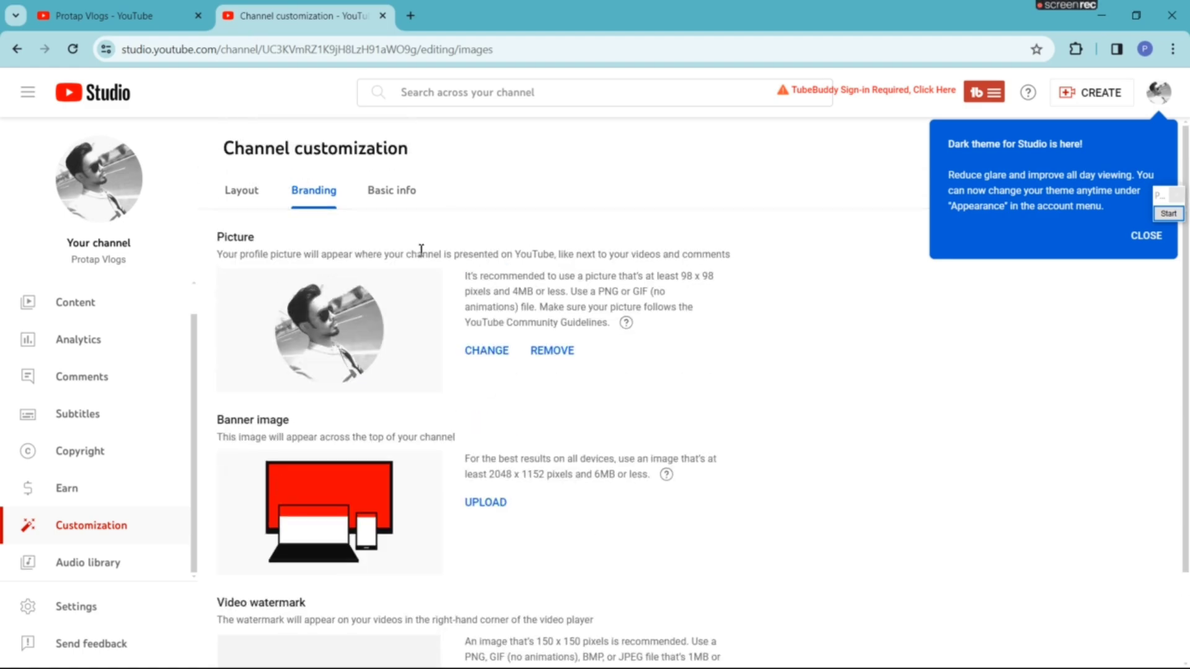
# Open the channel's Basic info and enter "hellow welcome to my channel" as the description
pyautogui.click(390, 192)
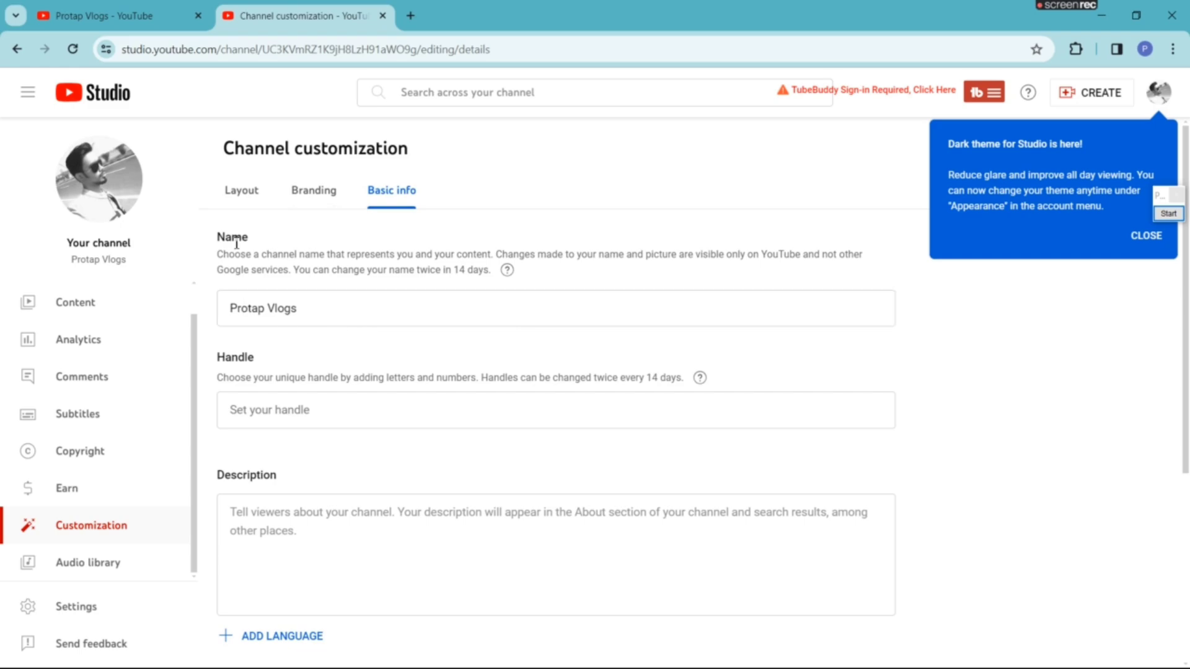
pyautogui.scroll(-2, 318, 313)
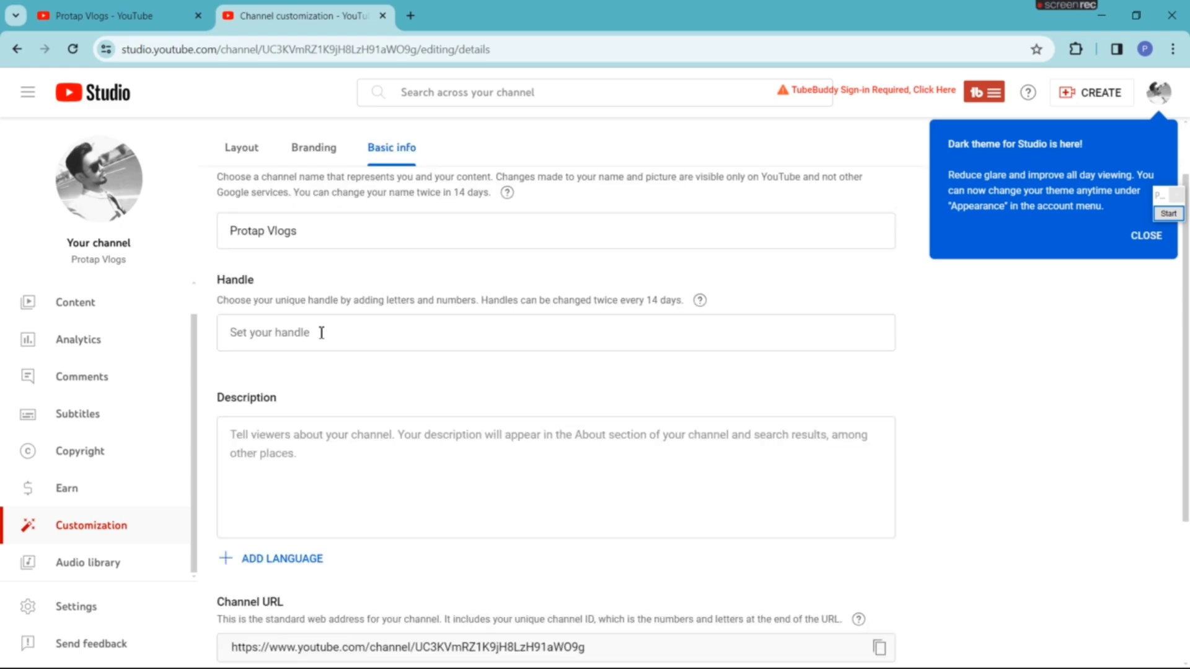
pyautogui.click(275, 335)
pyautogui.scroll(2, 287, 338)
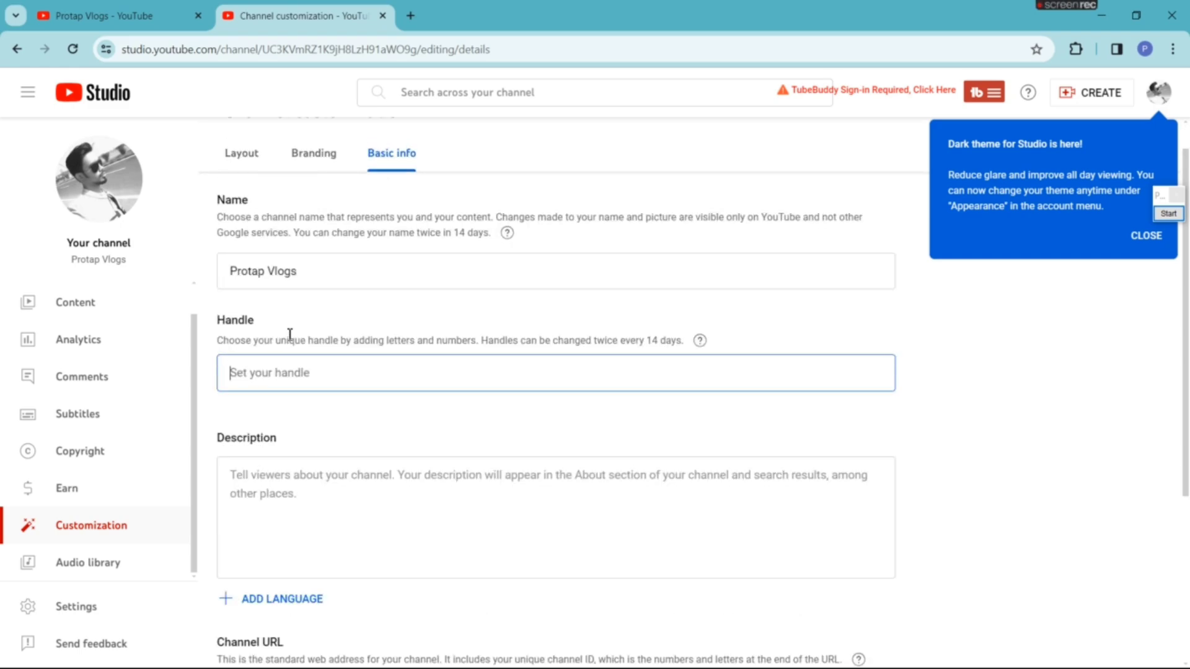
pyautogui.click(781, 347)
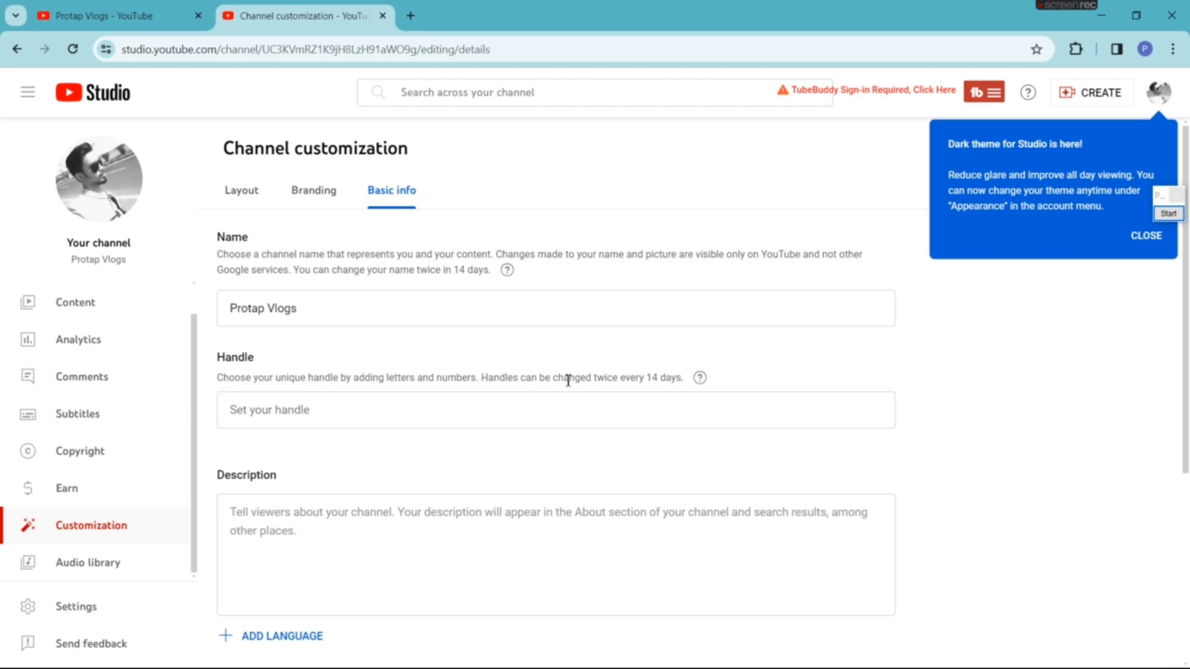
pyautogui.scroll(-4, 593, 384)
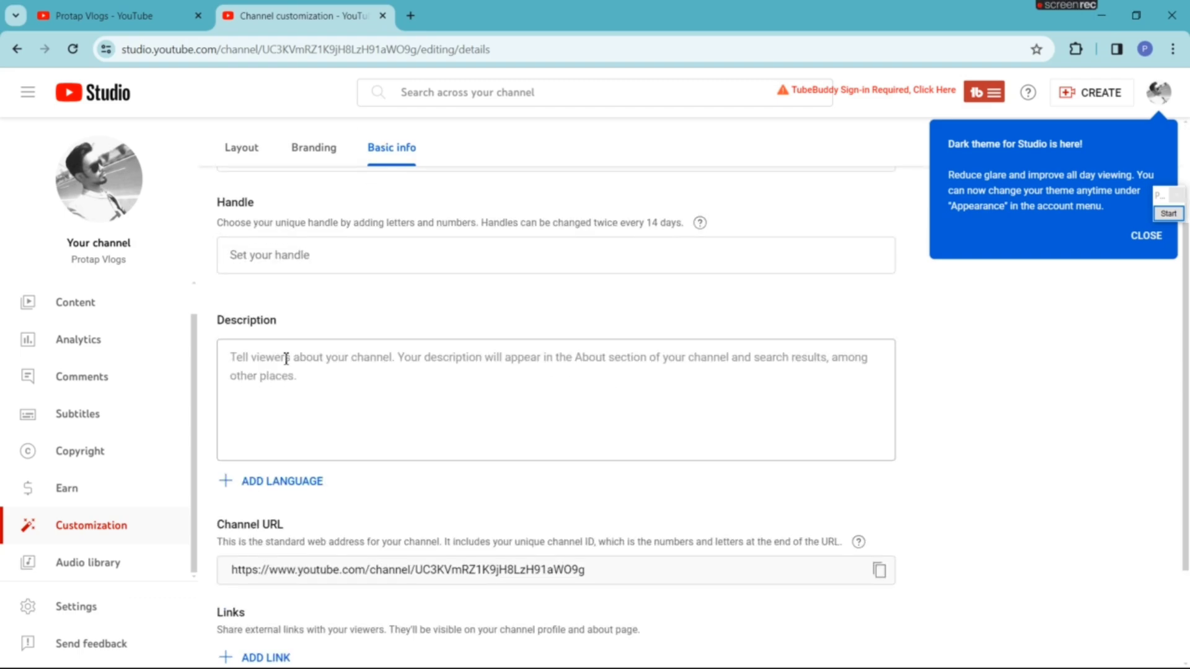
pyautogui.click(281, 367)
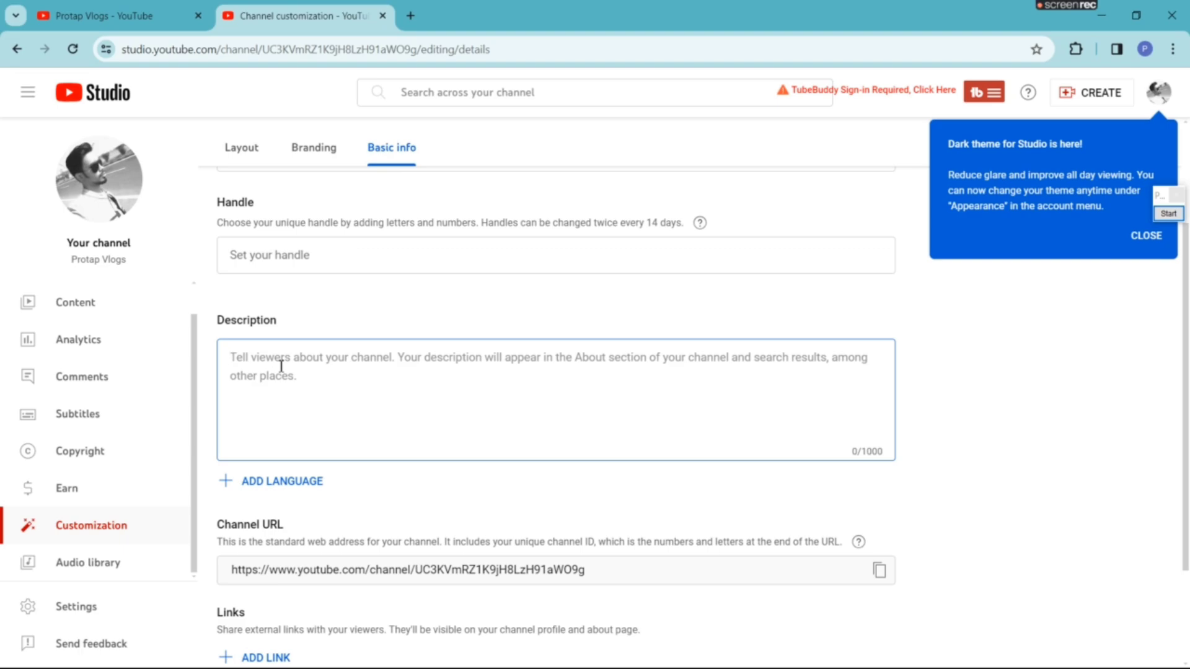
pyautogui.write('hellow welcome to my channel')
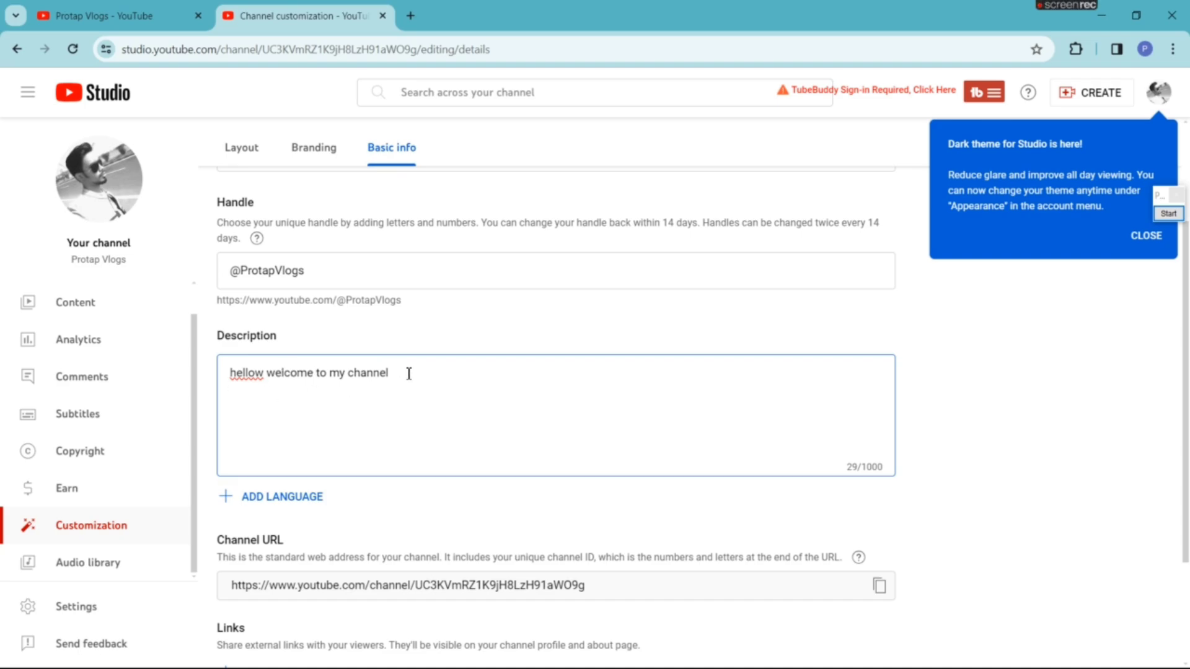
pyautogui.moveTo(409, 374); pyautogui.dragTo(253, 376)
pyautogui.click(435, 377)
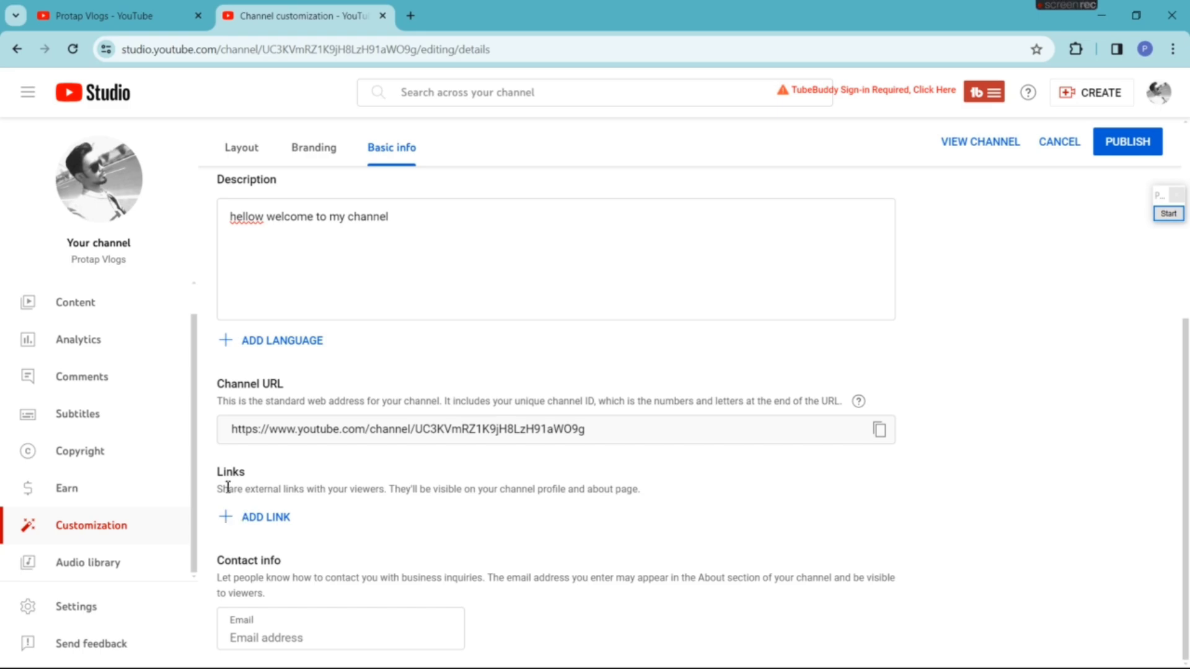
# Start a channel link titled "facebook" without entering a URL, and publish the channel customization changes
pyautogui.click(264, 520)
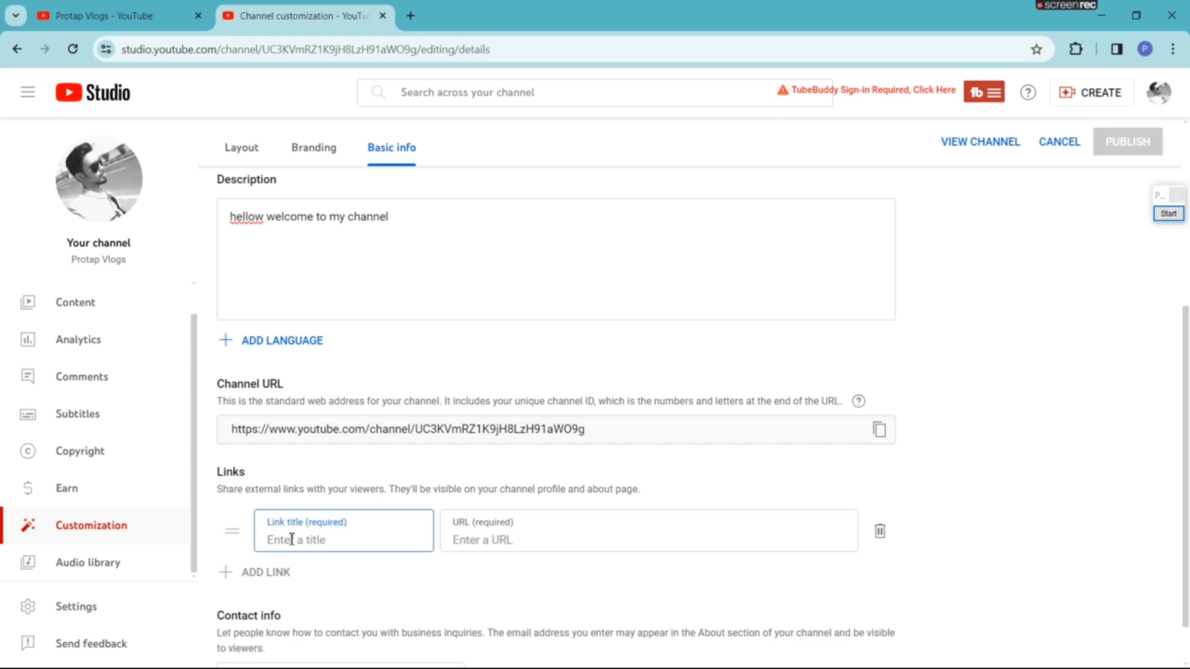
pyautogui.write('facebook')
pyautogui.click(508, 541)
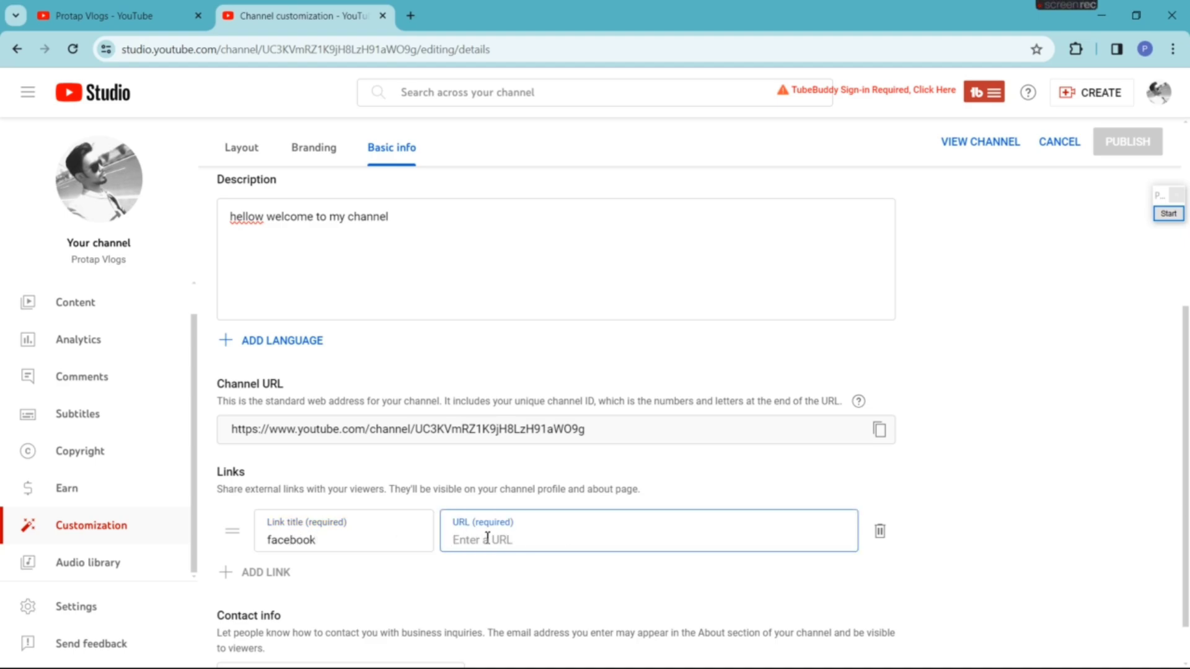
pyautogui.scroll(5, 455, 559)
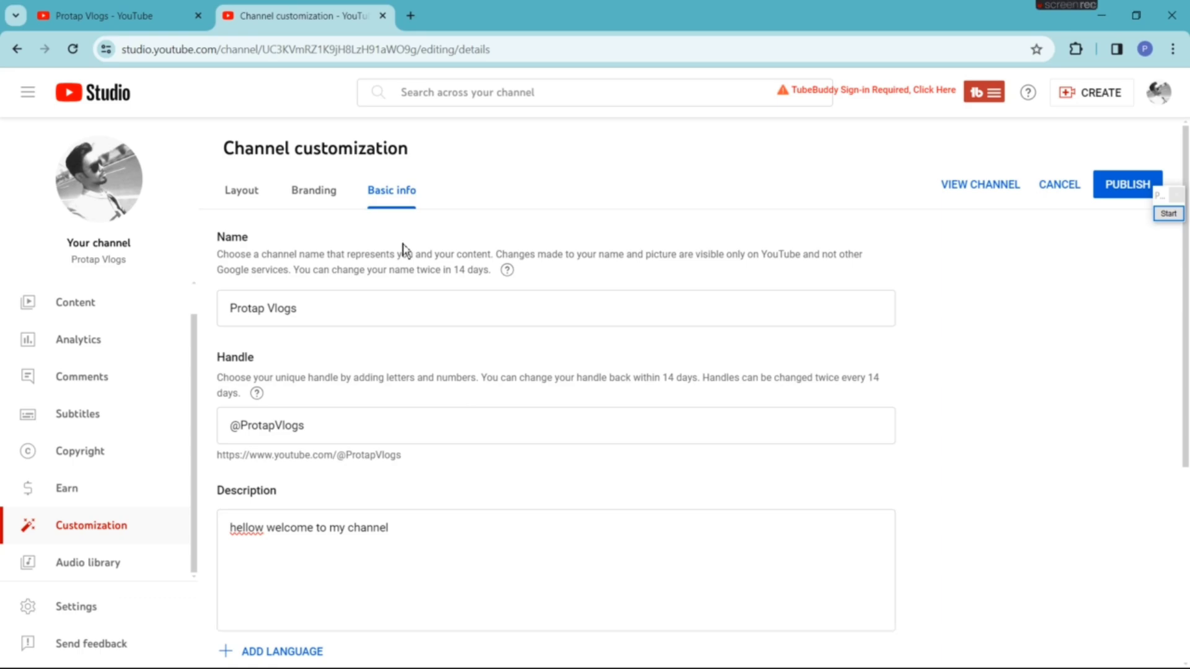
pyautogui.click(1123, 189)
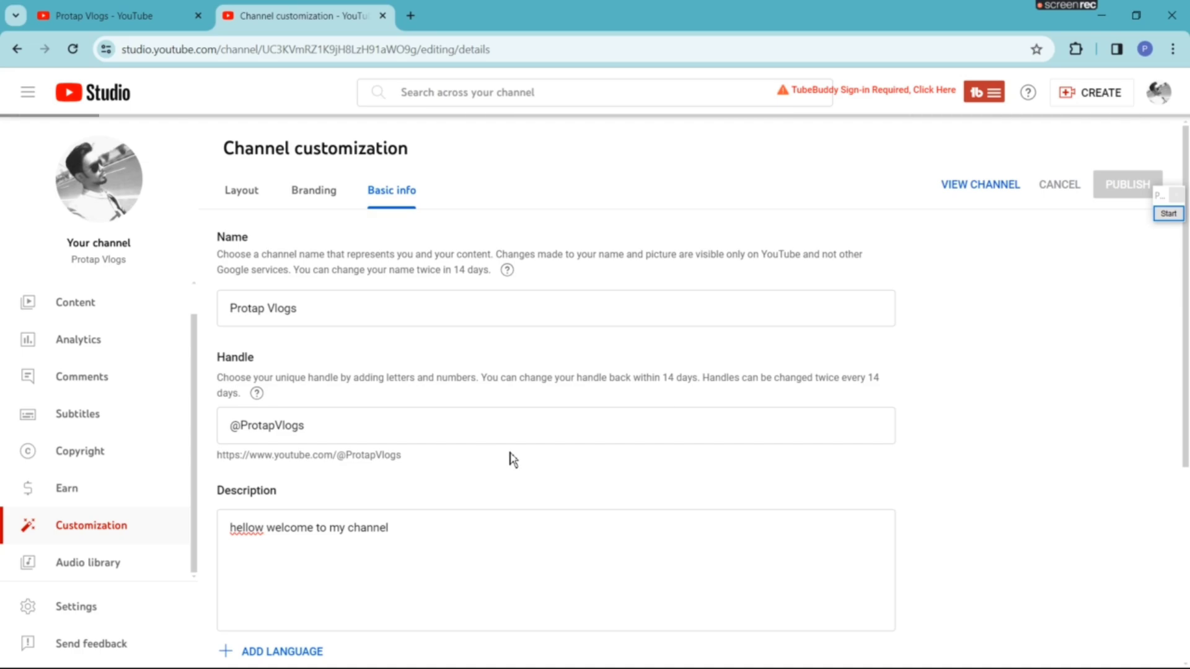
# Open the channel's basic info in Settings and set the country of residence to India
pyautogui.click(69, 612)
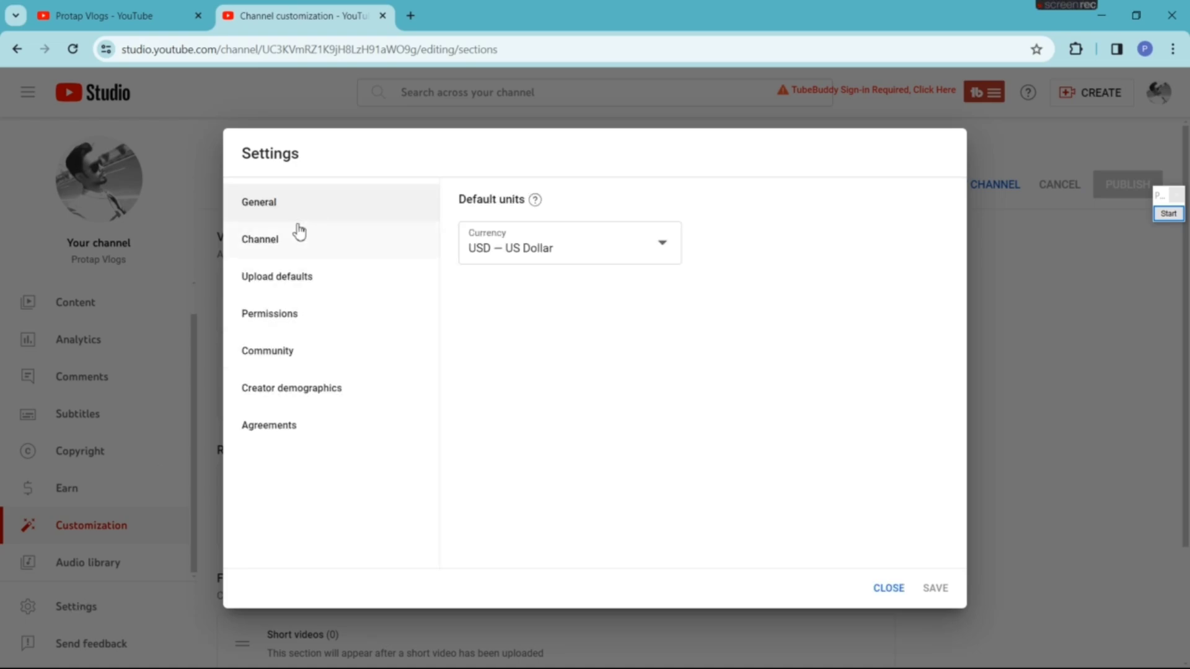
pyautogui.click(262, 247)
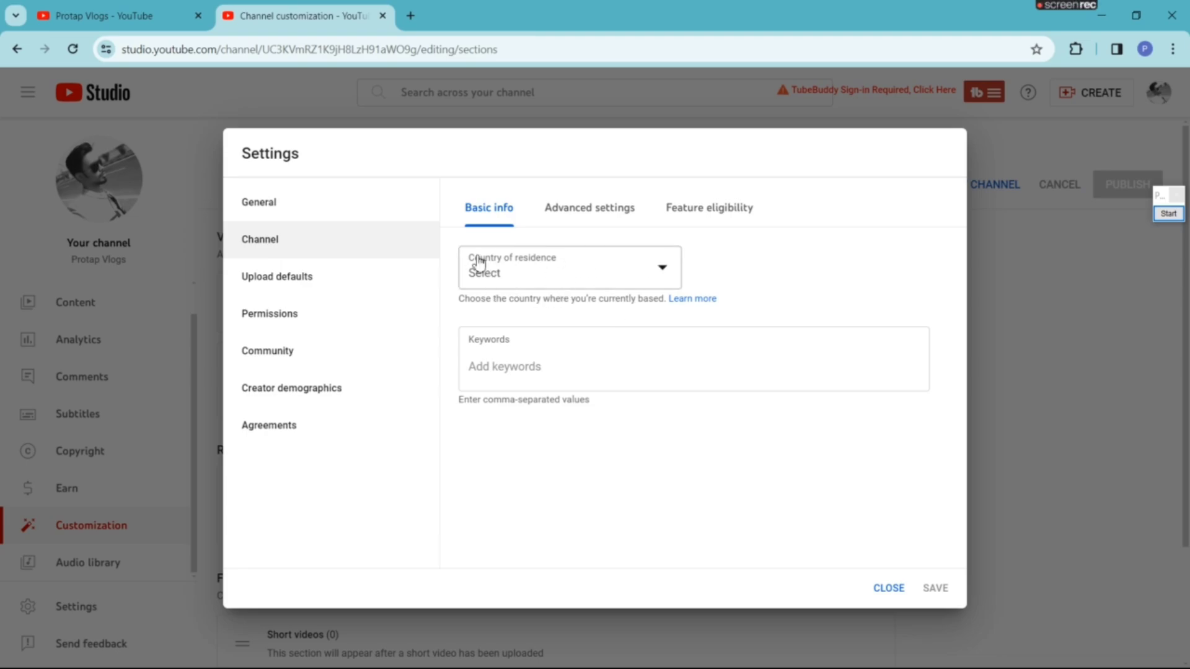
pyautogui.click(520, 270)
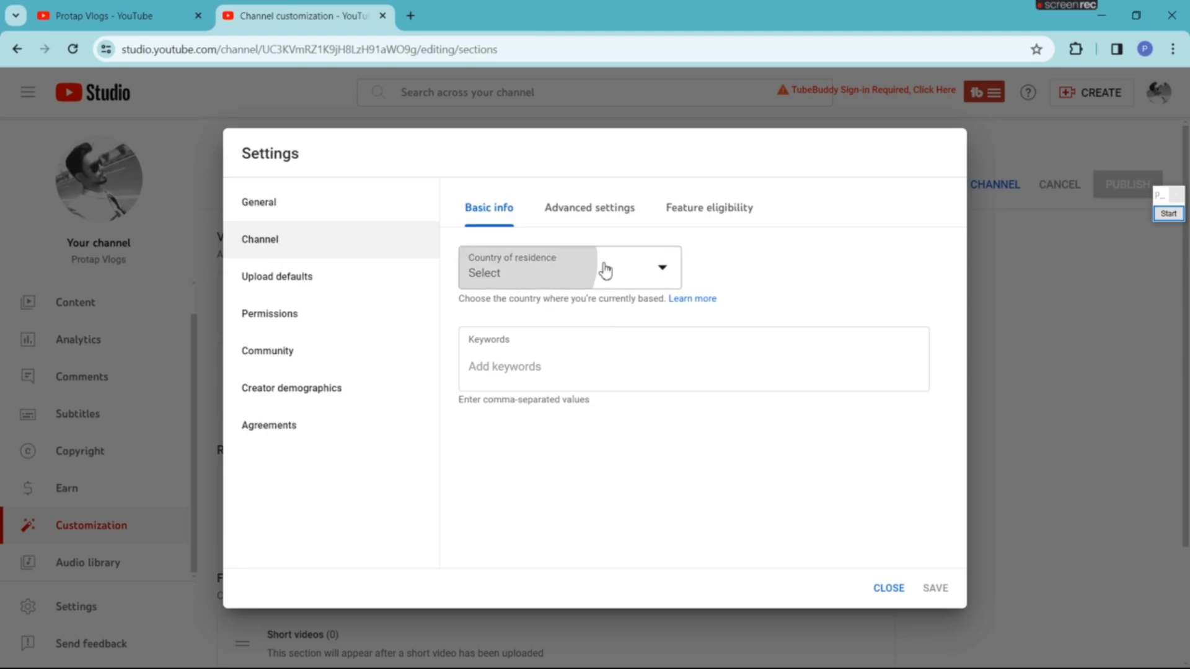
pyautogui.scroll(-2, 554, 496)
pyautogui.scroll(-15, 553, 496)
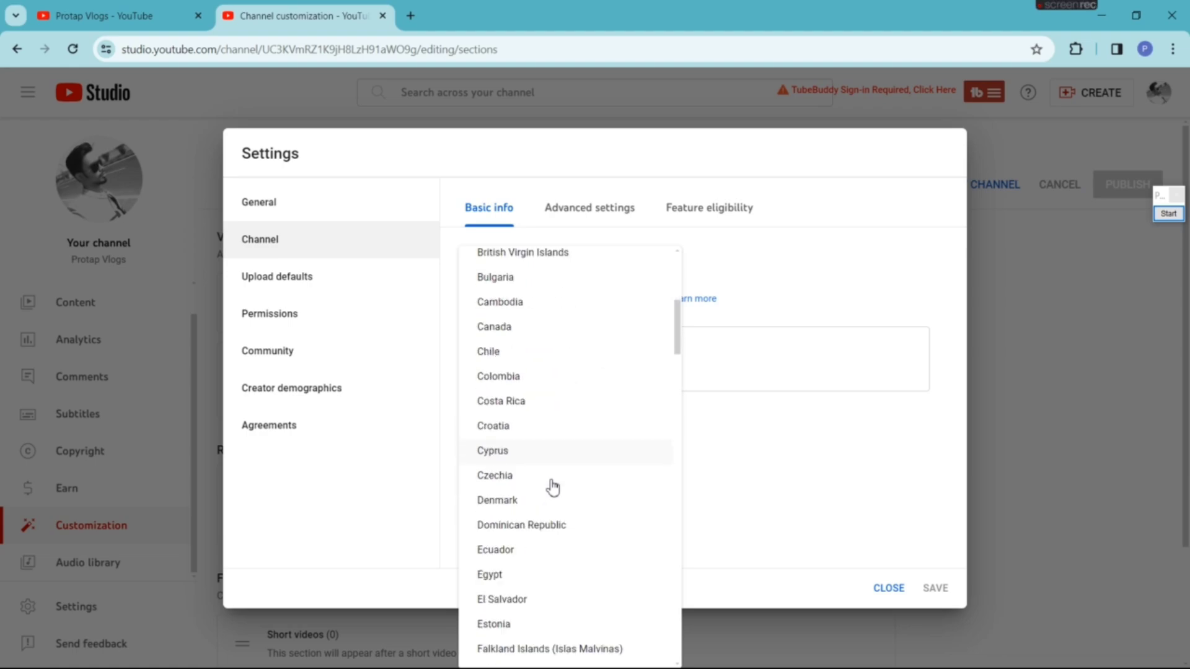
pyautogui.click(501, 271)
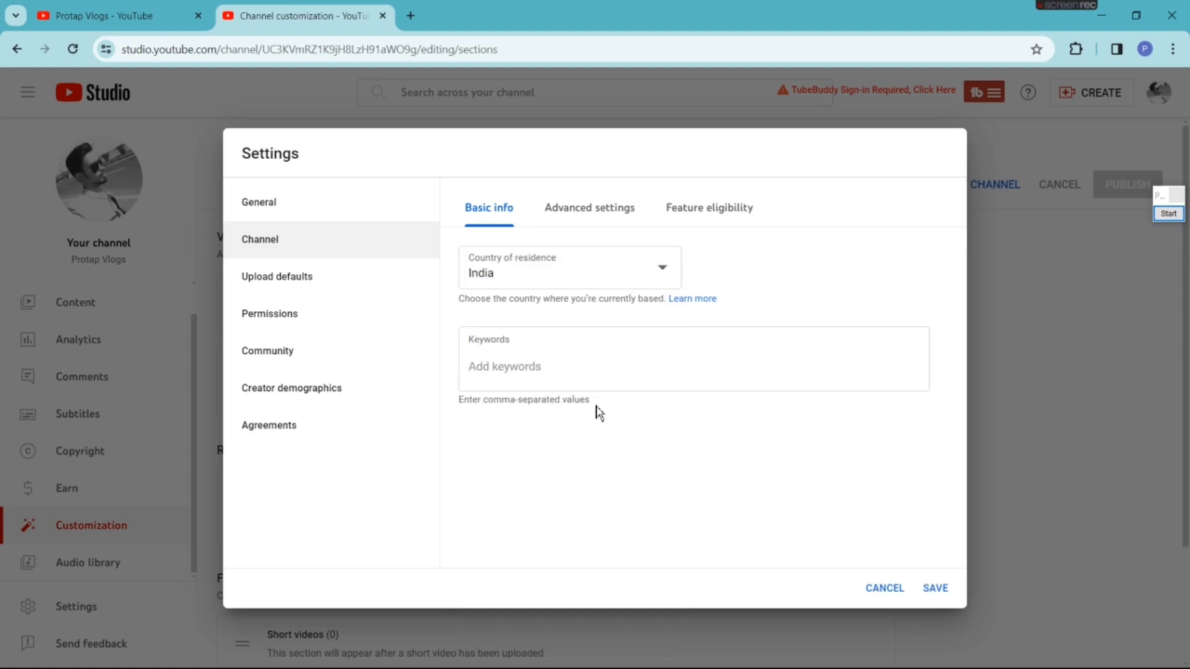
# Add three channel keywords: the creator's full name, the channel name and "blogs video"
pyautogui.click(492, 364)
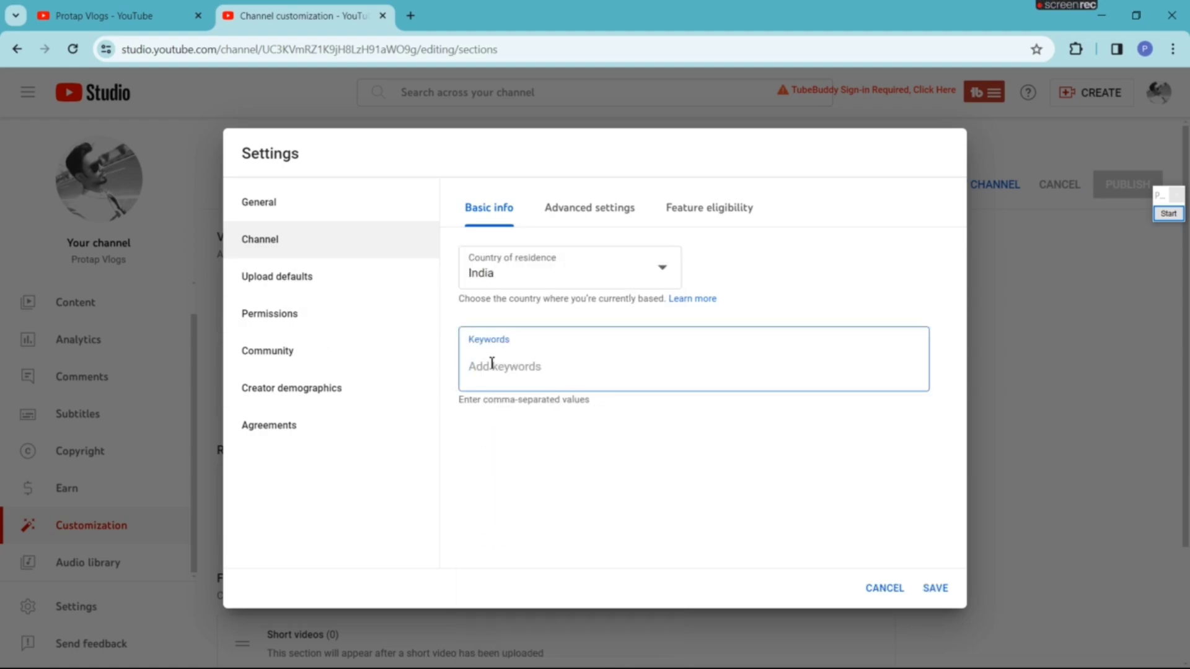
pyautogui.write('protap konai')
pyautogui.press('Return')
pyautogui.write('pr')
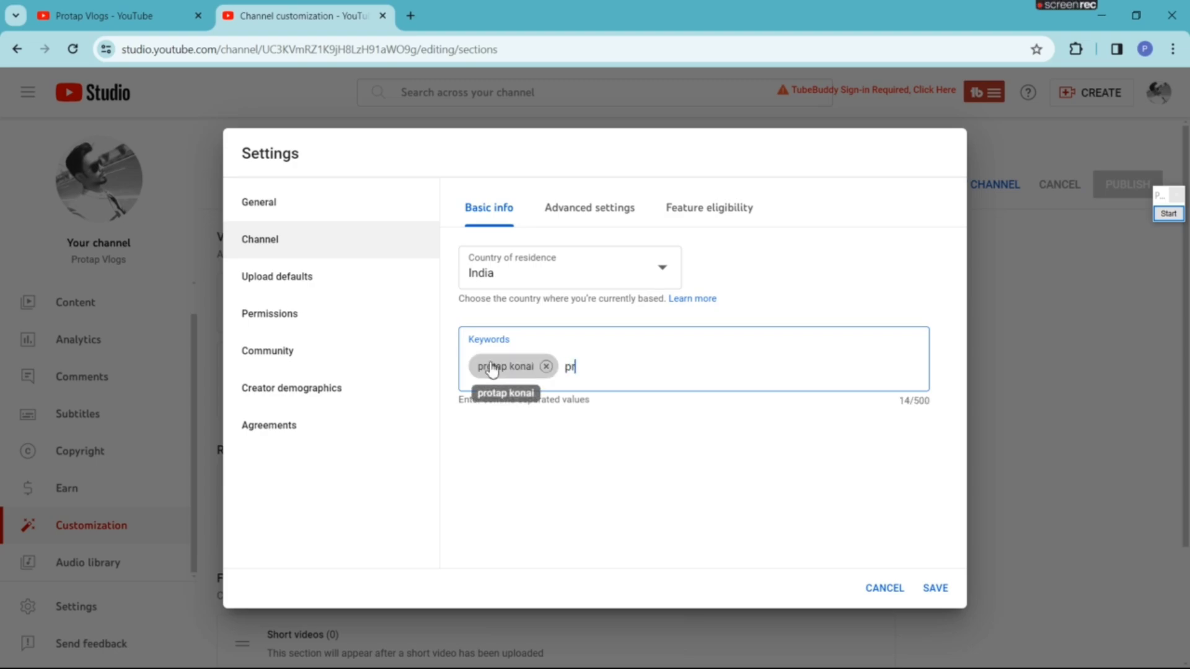
pyautogui.write('otap vlo')
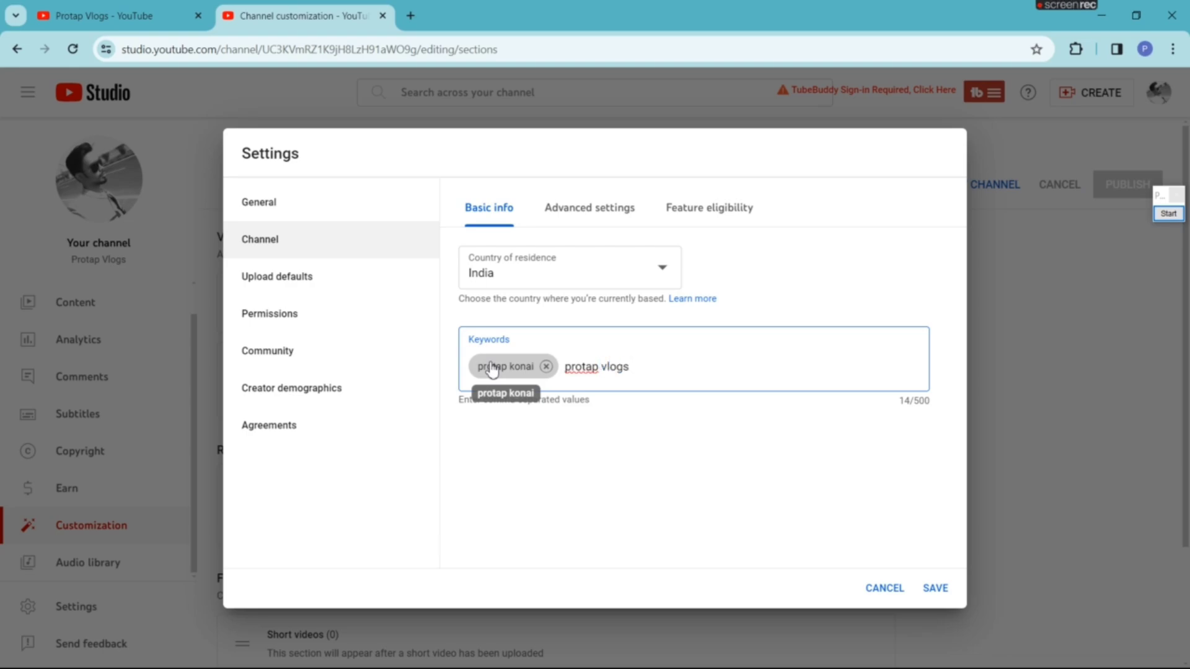
pyautogui.write('gs')
pyautogui.press('Return')
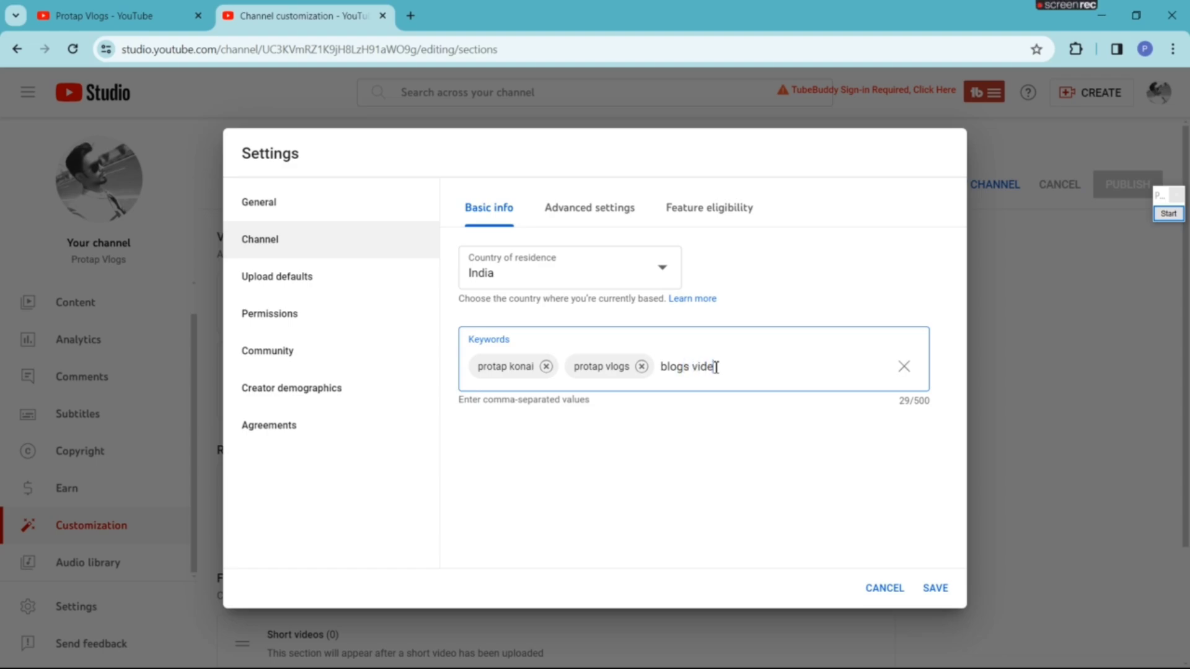
pyautogui.write('blogs video')
pyautogui.press('Return')
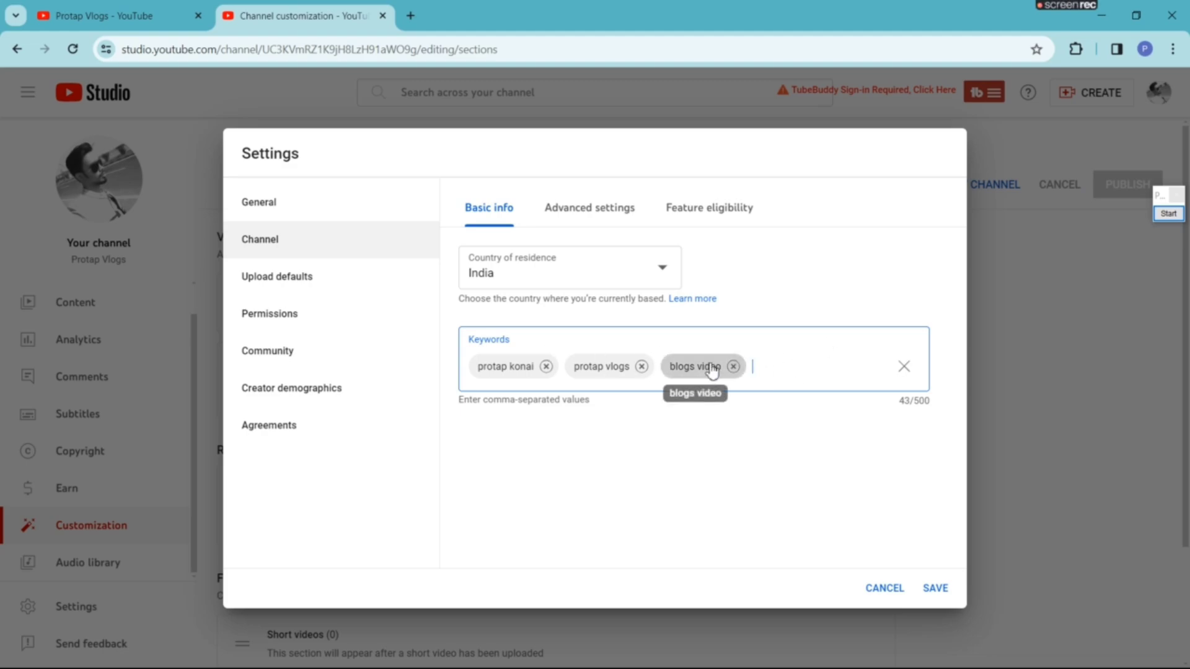
# Set the channel's audience as not made for kids in the advanced channel settings
pyautogui.click(577, 217)
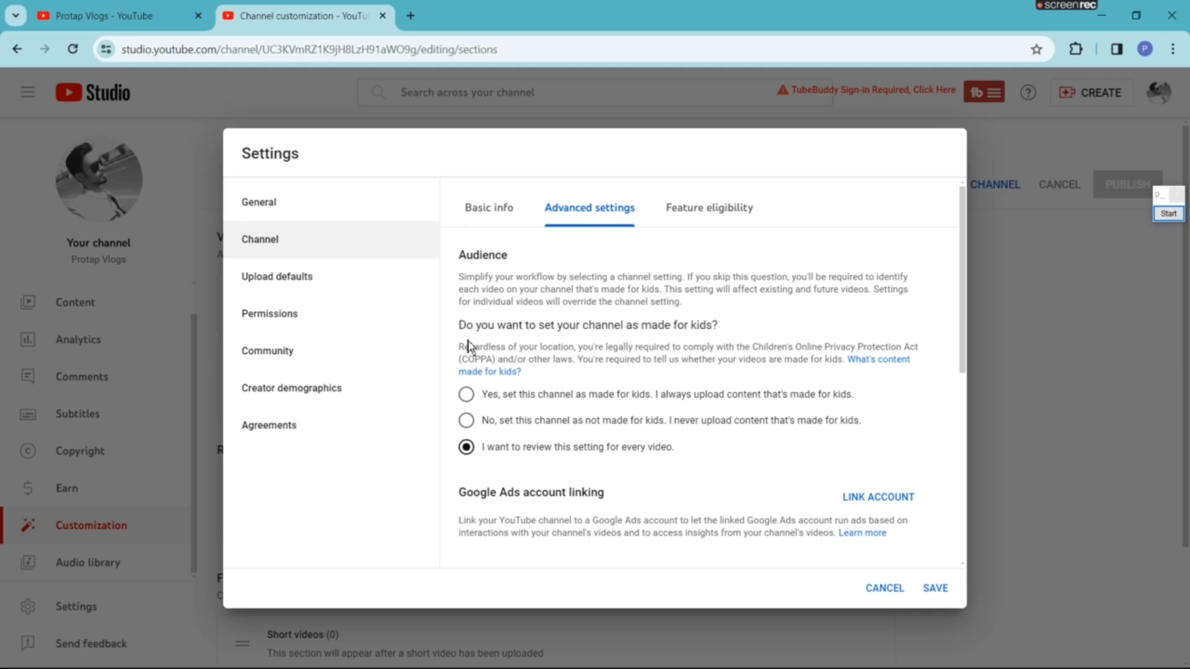
pyautogui.moveTo(458, 324); pyautogui.dragTo(752, 327)
pyautogui.click(631, 320)
pyautogui.scroll(-1, 657, 335)
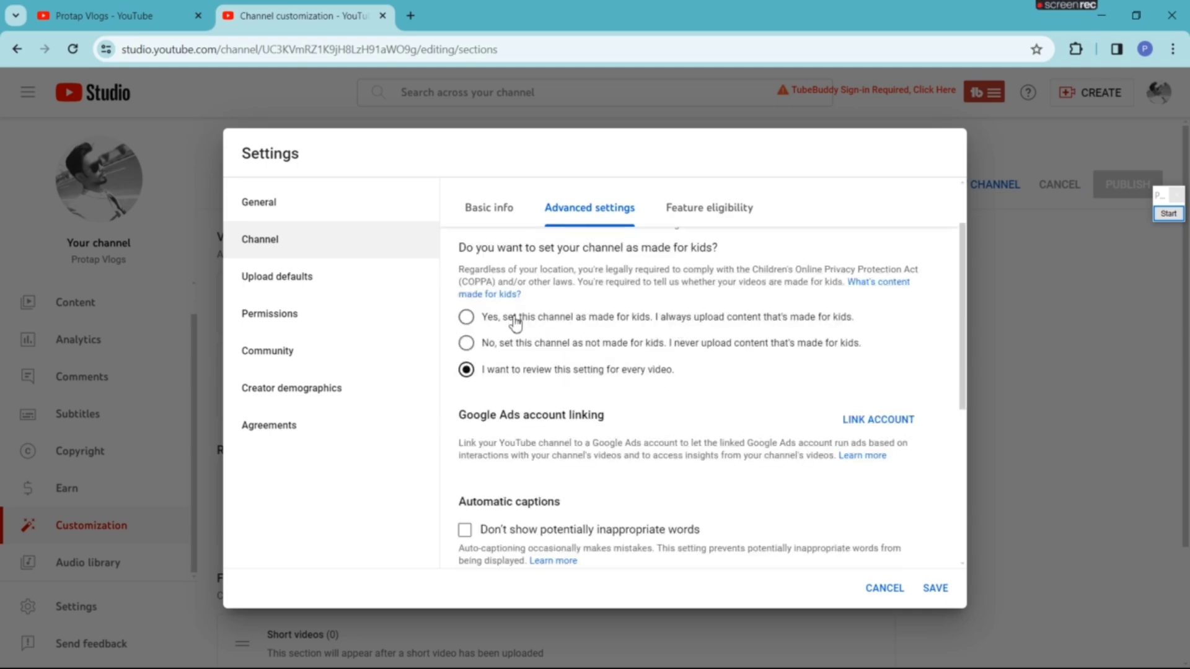
pyautogui.scroll(1, 524, 334)
pyautogui.click(466, 420)
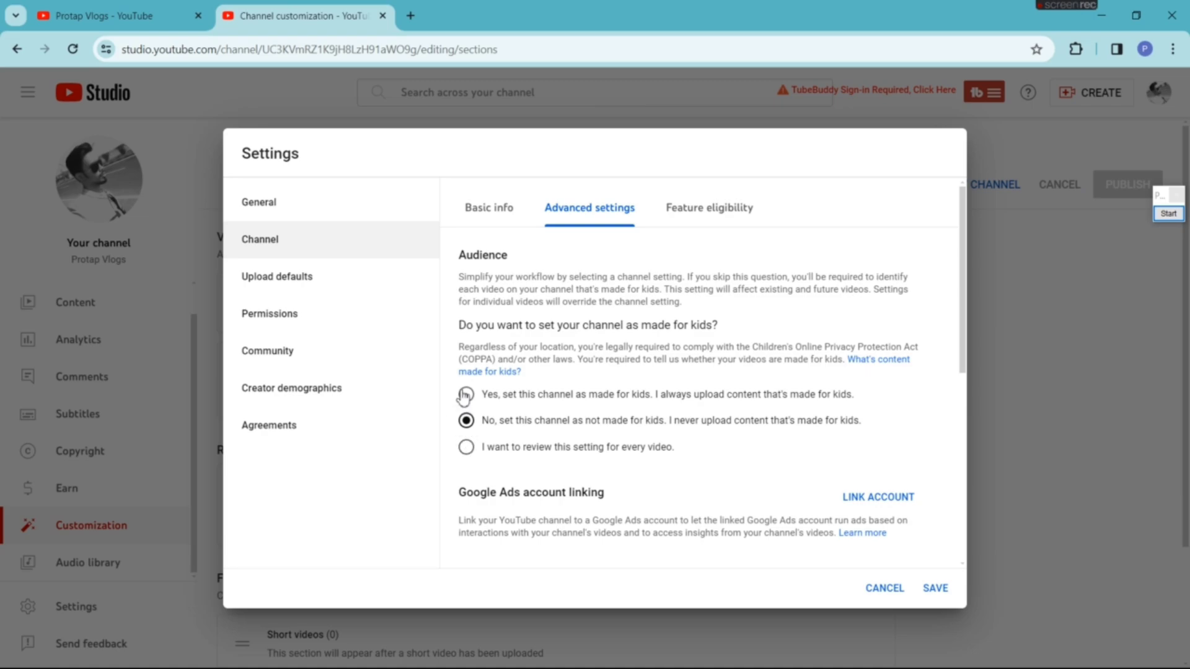
pyautogui.click(467, 395)
pyautogui.scroll(-2, 517, 430)
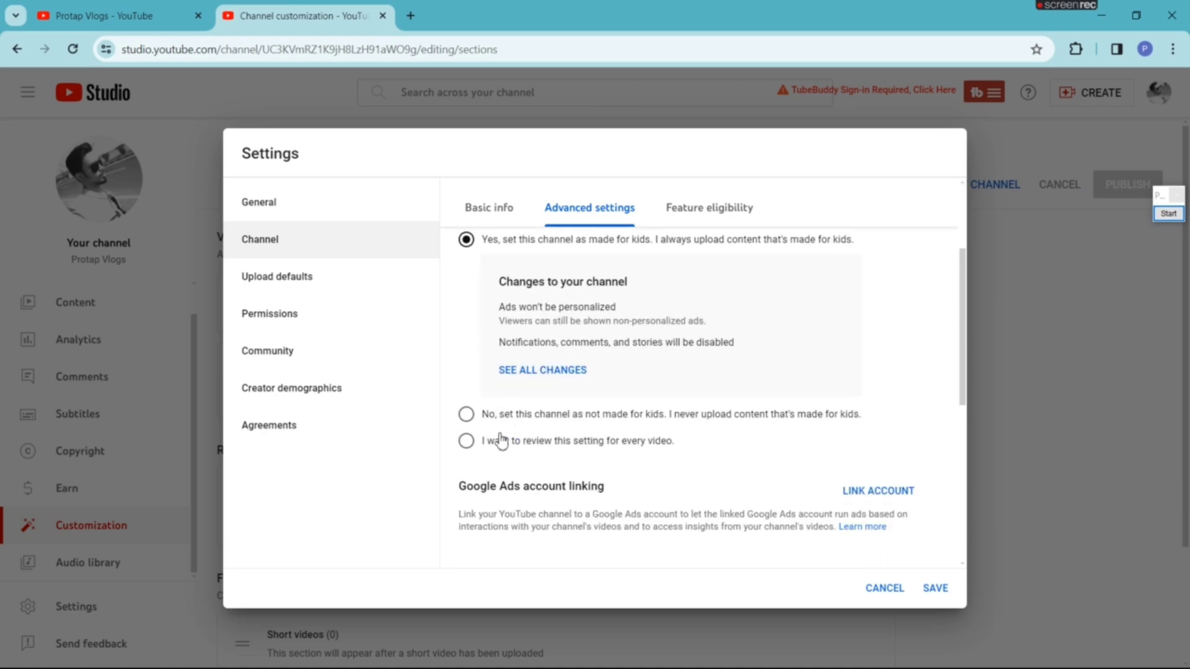
pyautogui.click(466, 412)
pyautogui.scroll(-3, 574, 406)
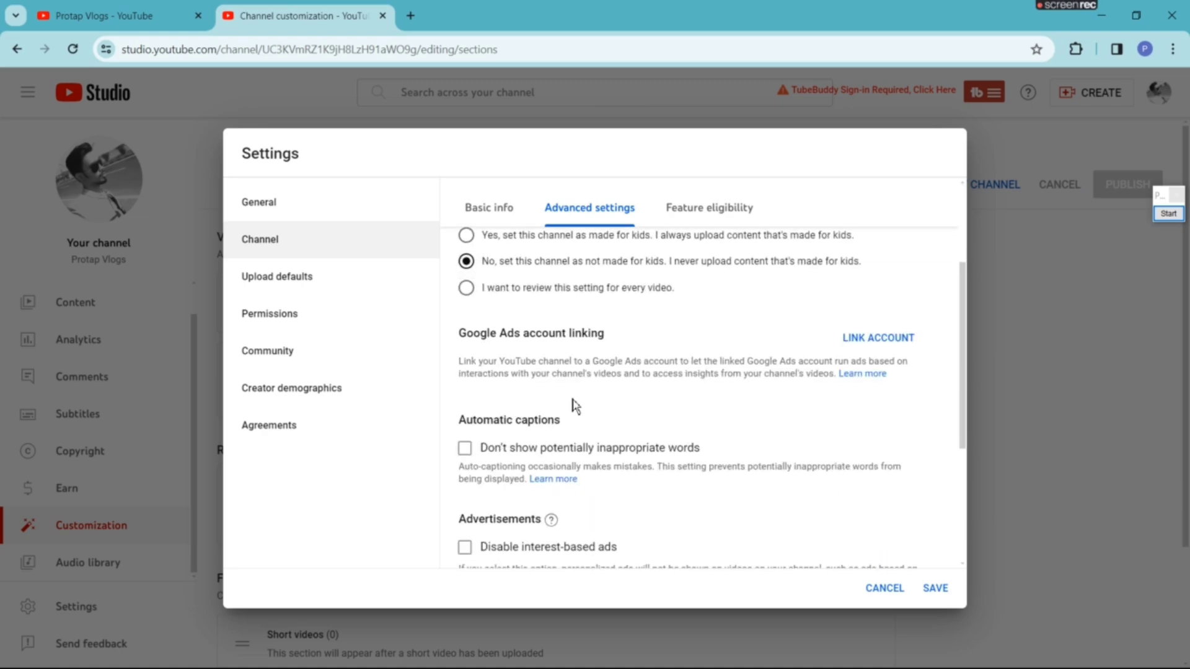
pyautogui.scroll(4, 674, 397)
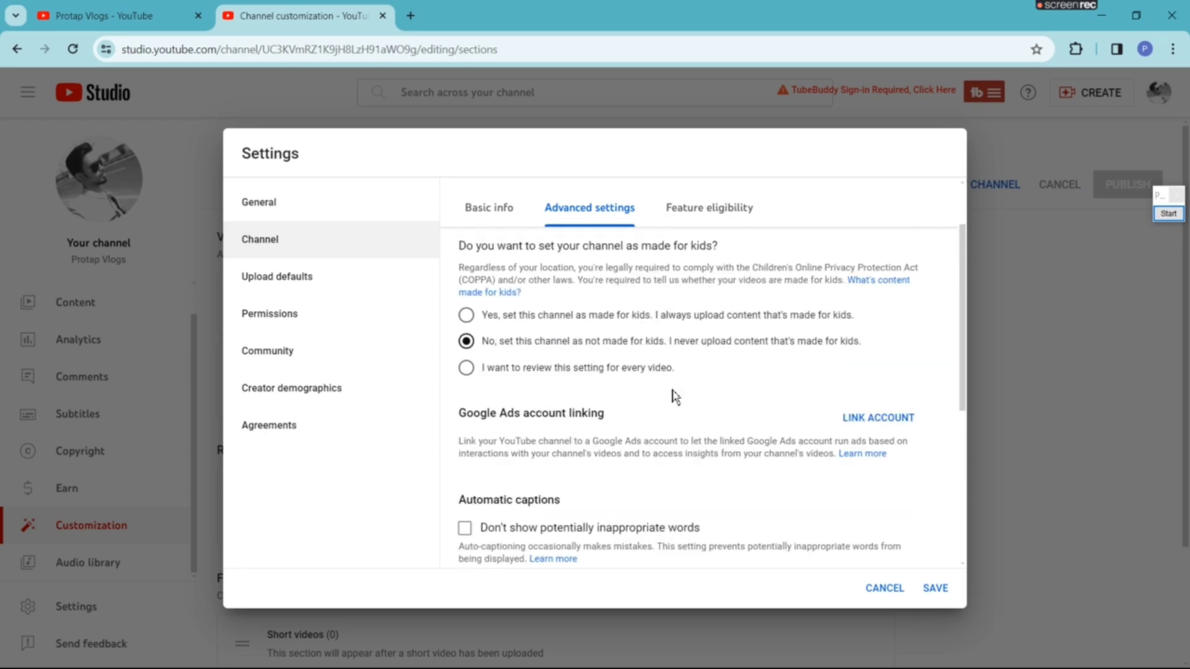
pyautogui.scroll(-5, 669, 351)
pyautogui.scroll(4, 696, 223)
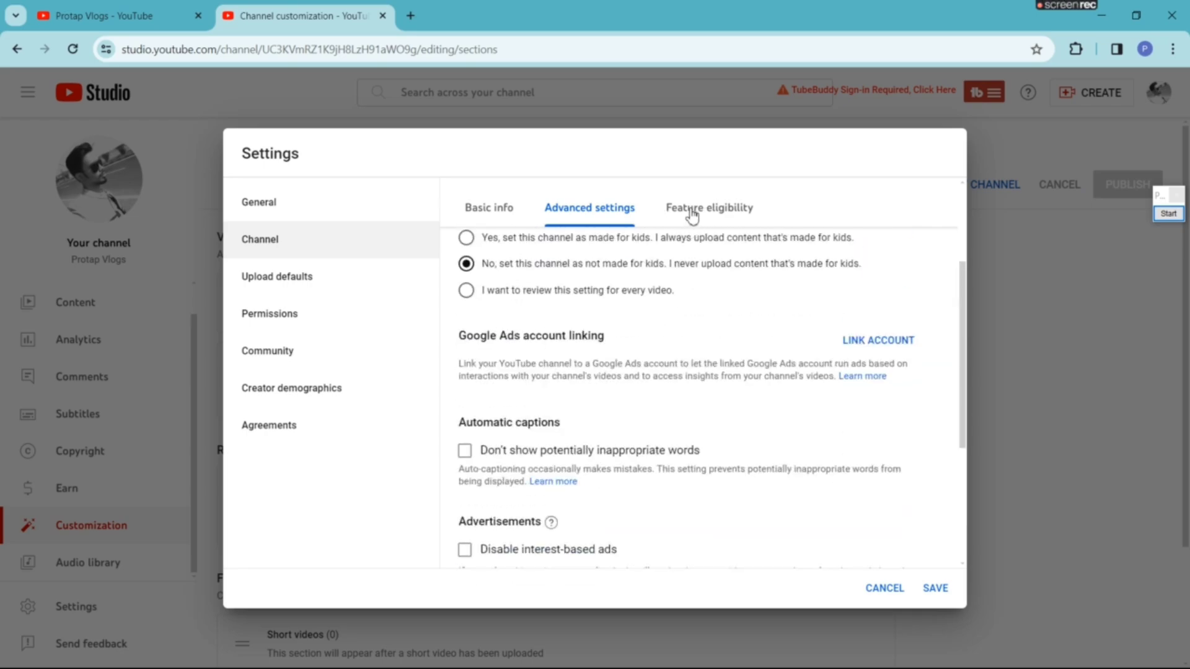
# Review the channel's feature eligibility, examining the standard features status and the intermediate features' benefits and requirements
pyautogui.click(693, 215)
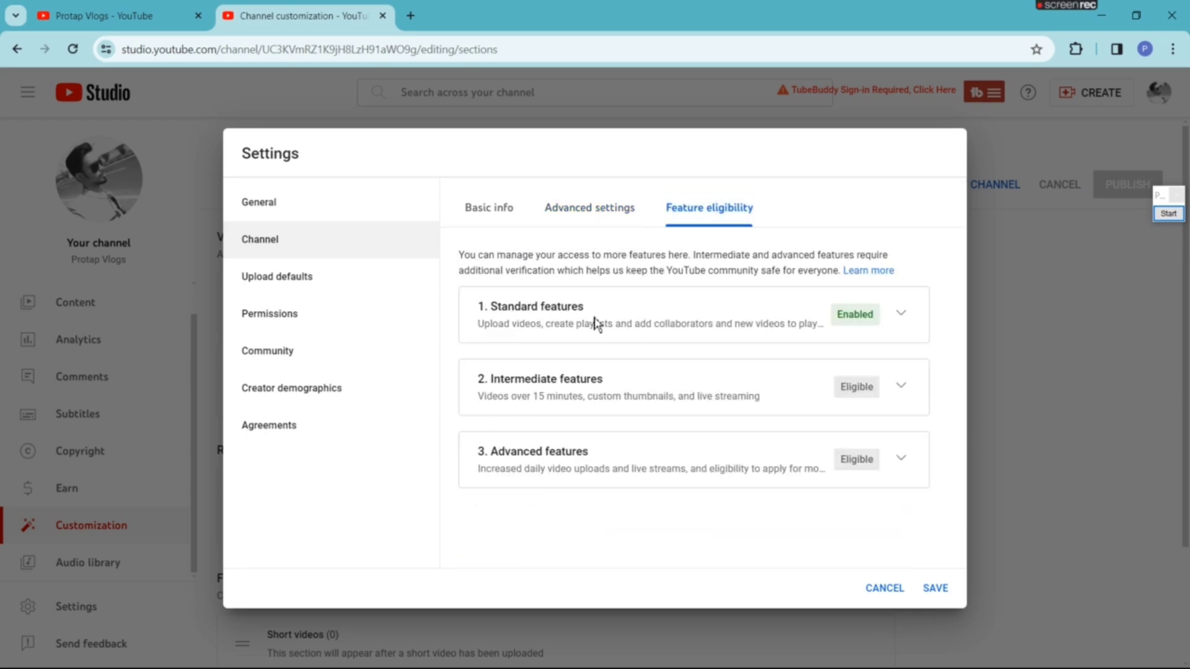
pyautogui.moveTo(843, 311); pyautogui.dragTo(895, 321)
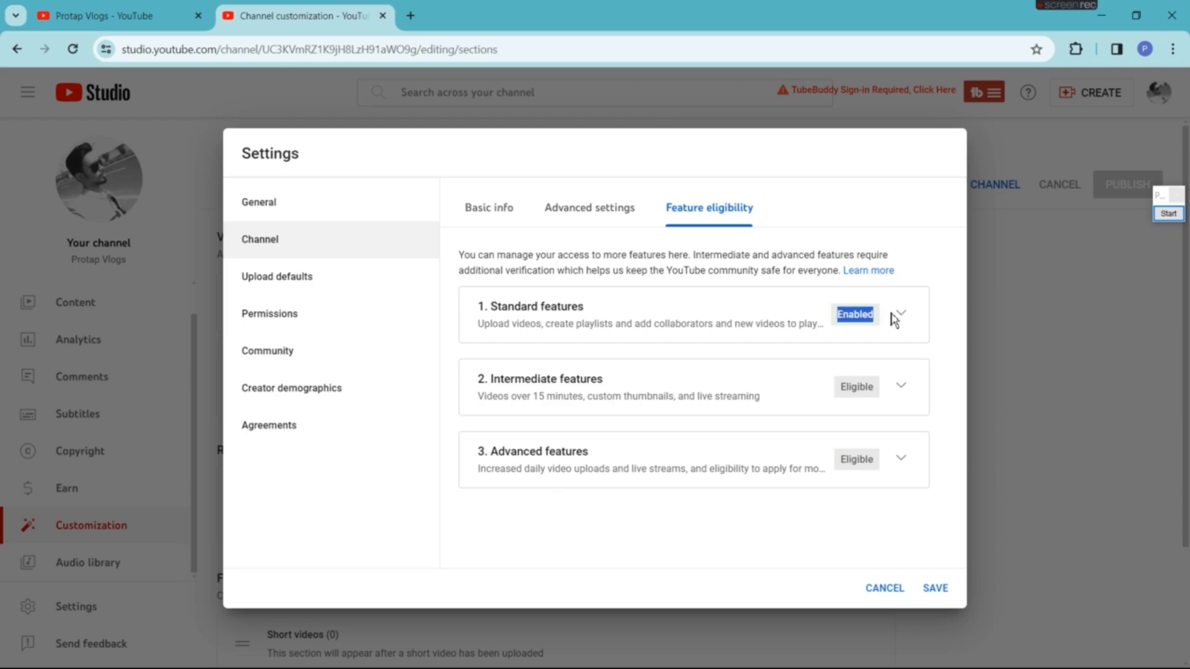
pyautogui.click(927, 337)
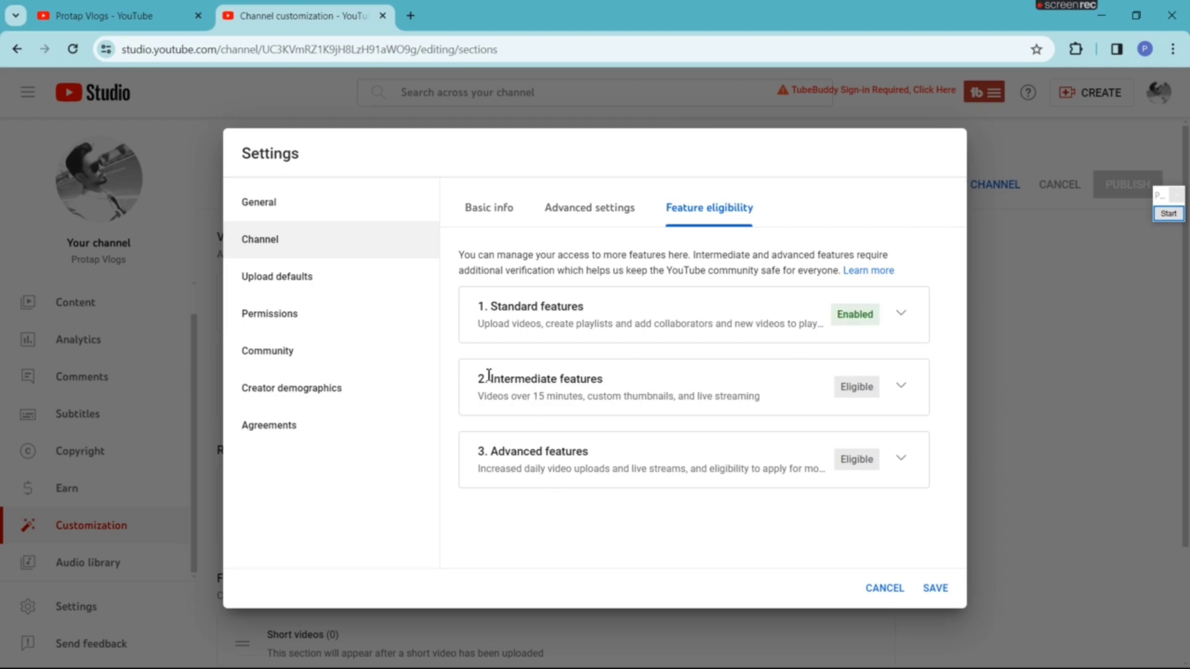
pyautogui.moveTo(482, 380); pyautogui.dragTo(611, 385)
pyautogui.click(655, 379)
pyautogui.moveTo(535, 401); pyautogui.dragTo(761, 401)
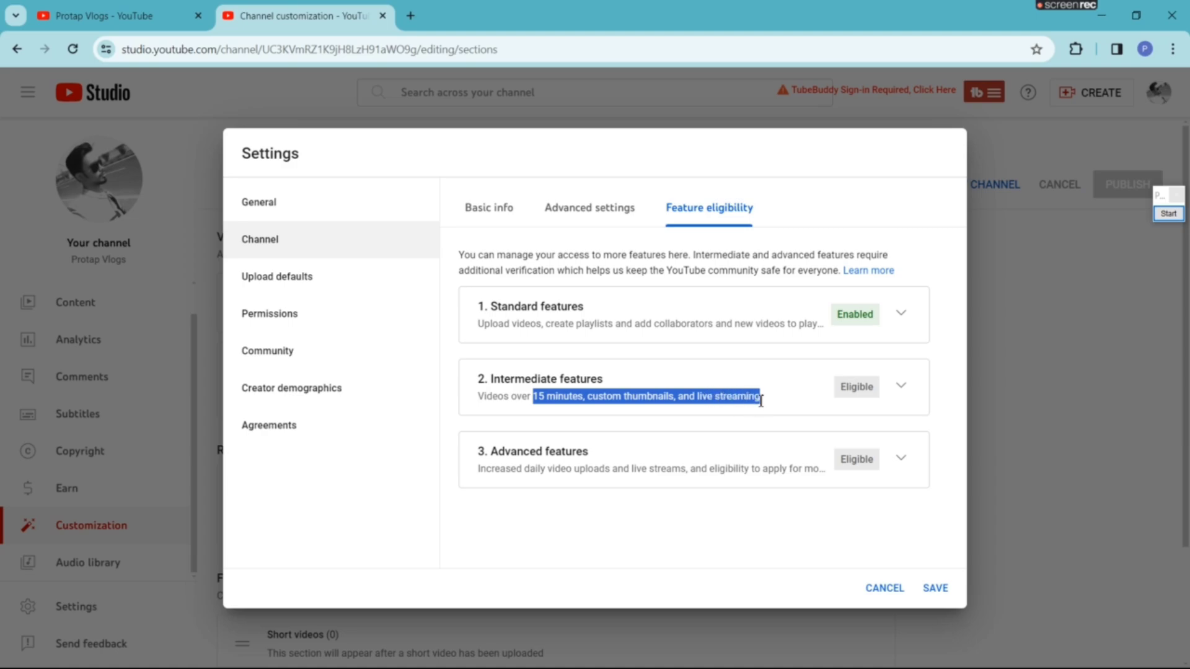
pyautogui.click(901, 391)
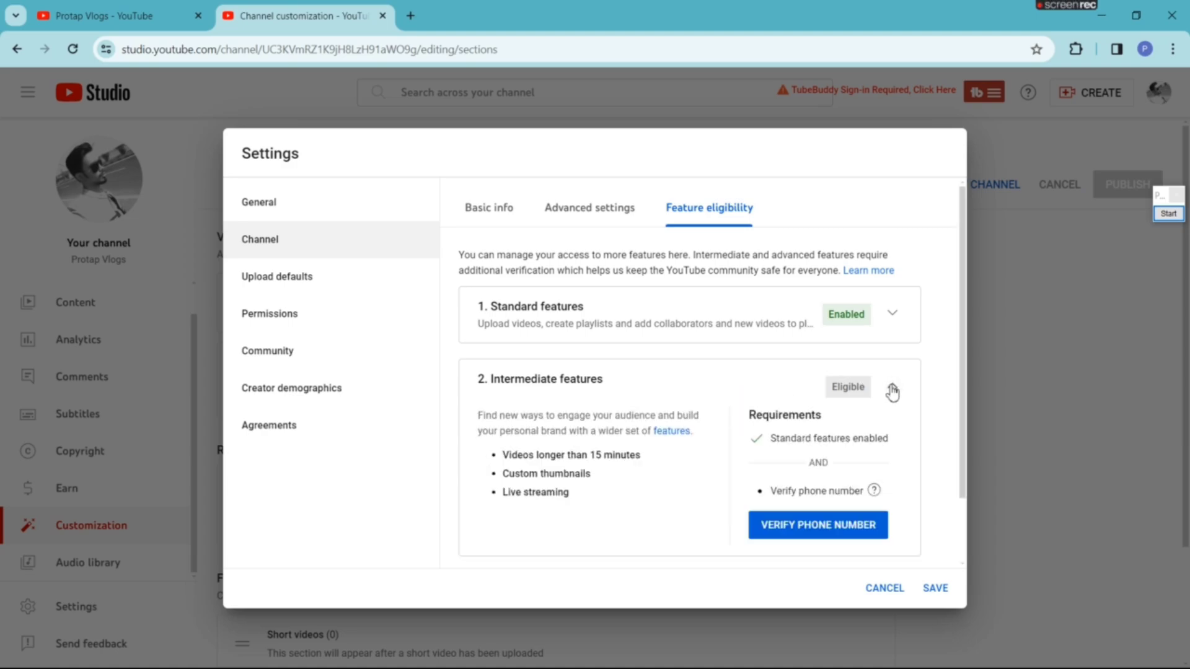
pyautogui.scroll(-2, 892, 392)
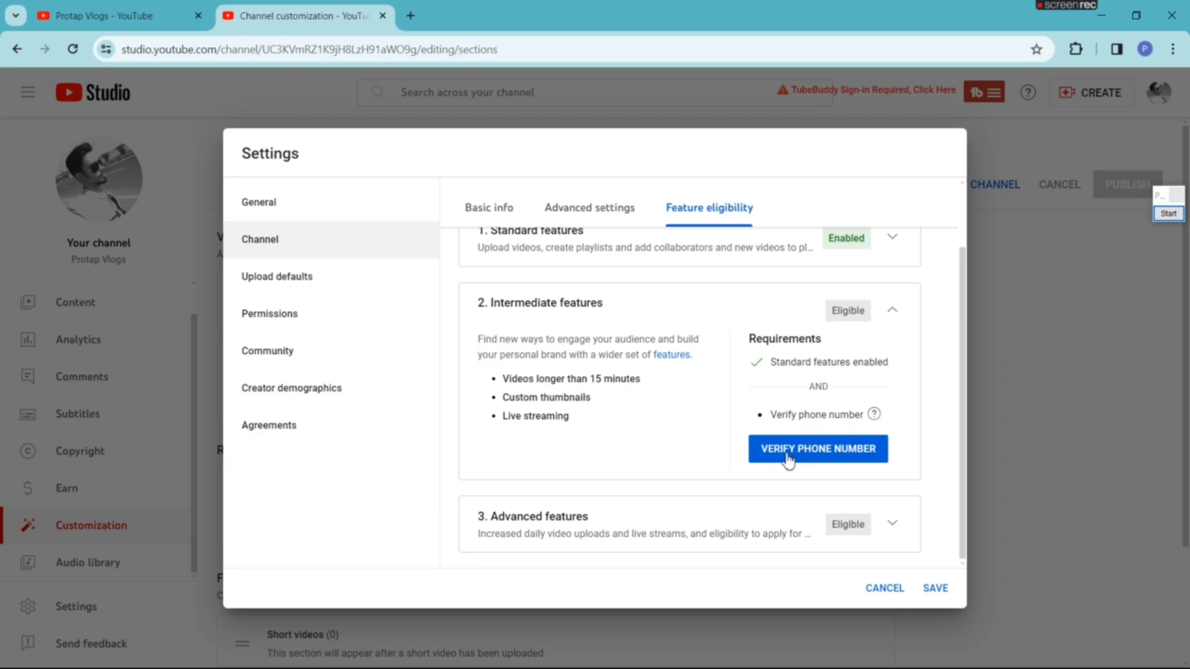
# Read through the intermediate features' benefits and start the phone number verification they require
pyautogui.moveTo(502, 378); pyautogui.dragTo(642, 384)
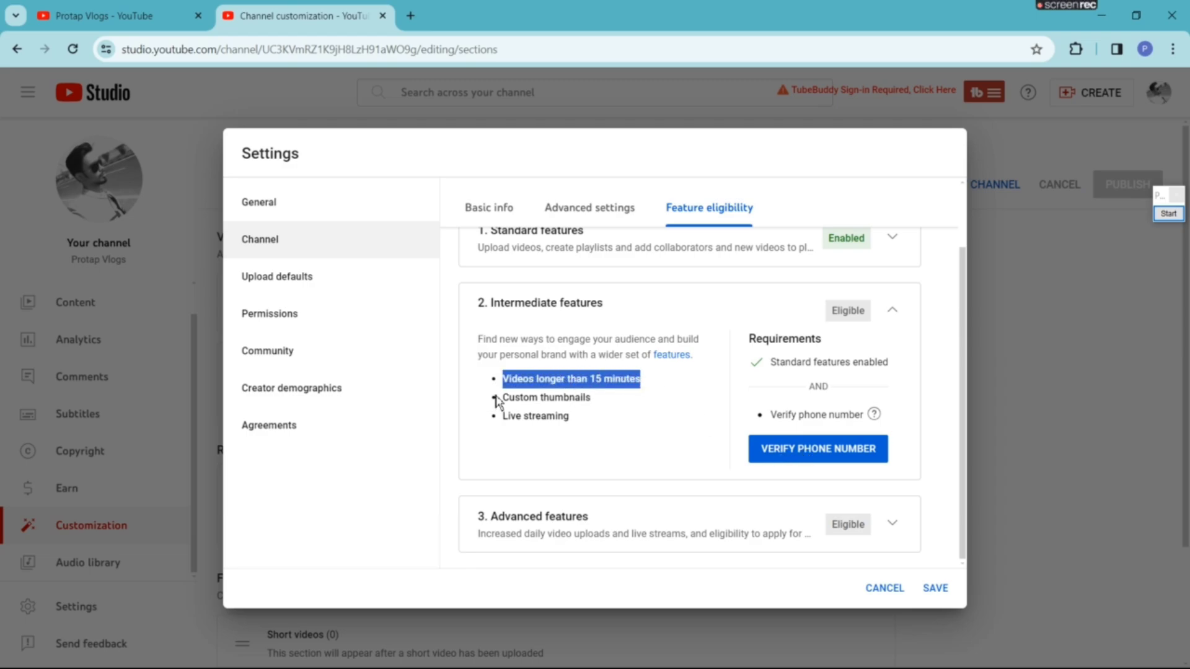
pyautogui.moveTo(500, 397); pyautogui.dragTo(601, 404)
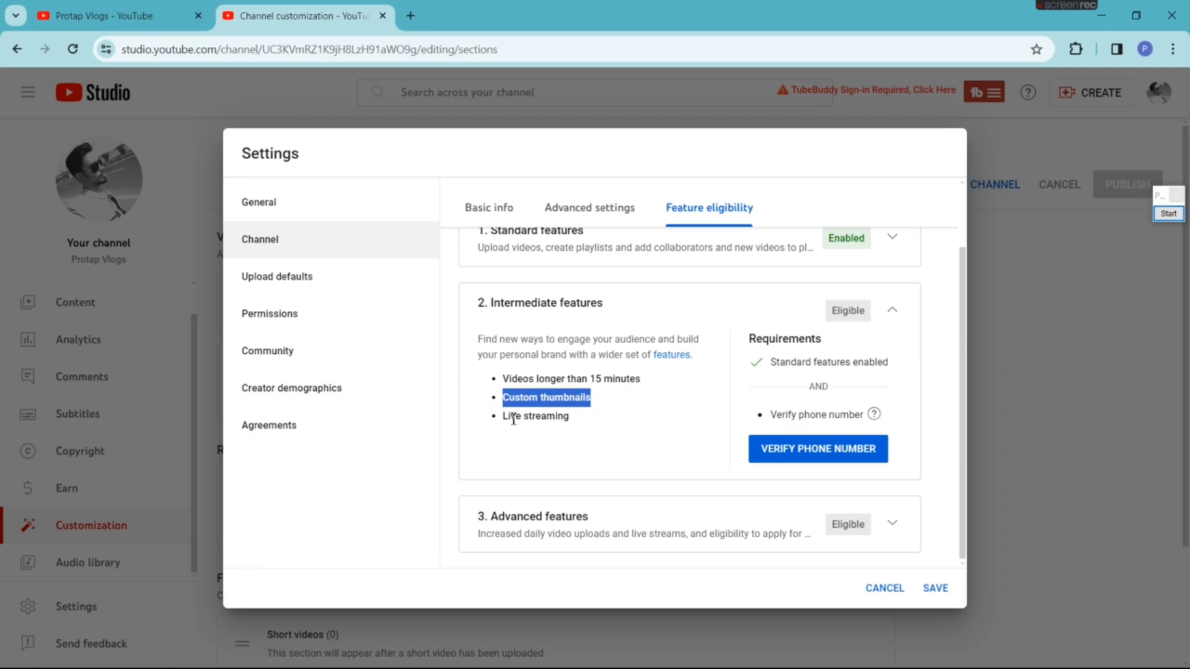
pyautogui.moveTo(504, 421); pyautogui.dragTo(590, 425)
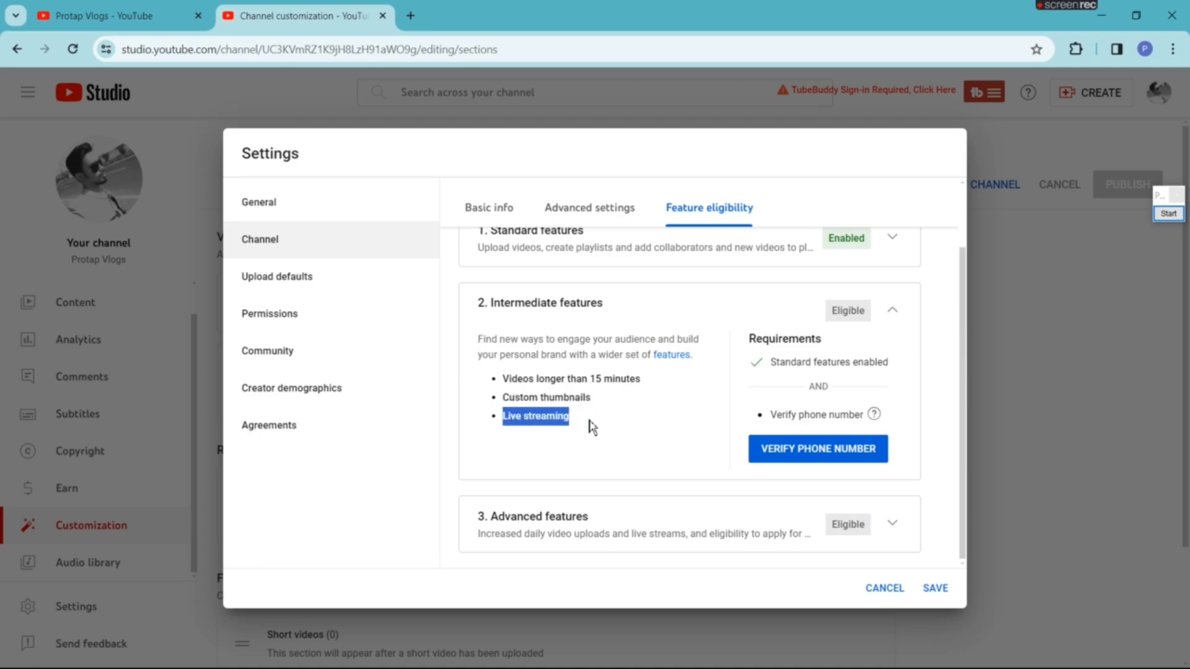
pyautogui.click(600, 428)
pyautogui.click(790, 453)
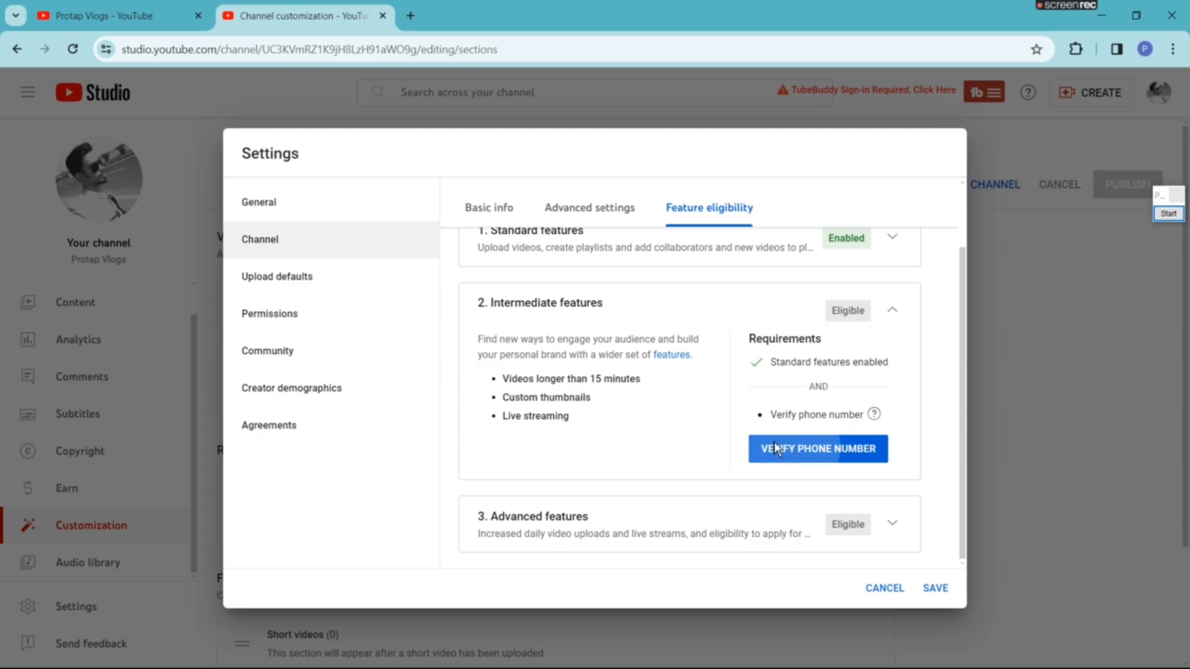
# Enter the phone number for India and request the verification code by text message
pyautogui.moveTo(24, 146); pyautogui.dragTo(253, 149)
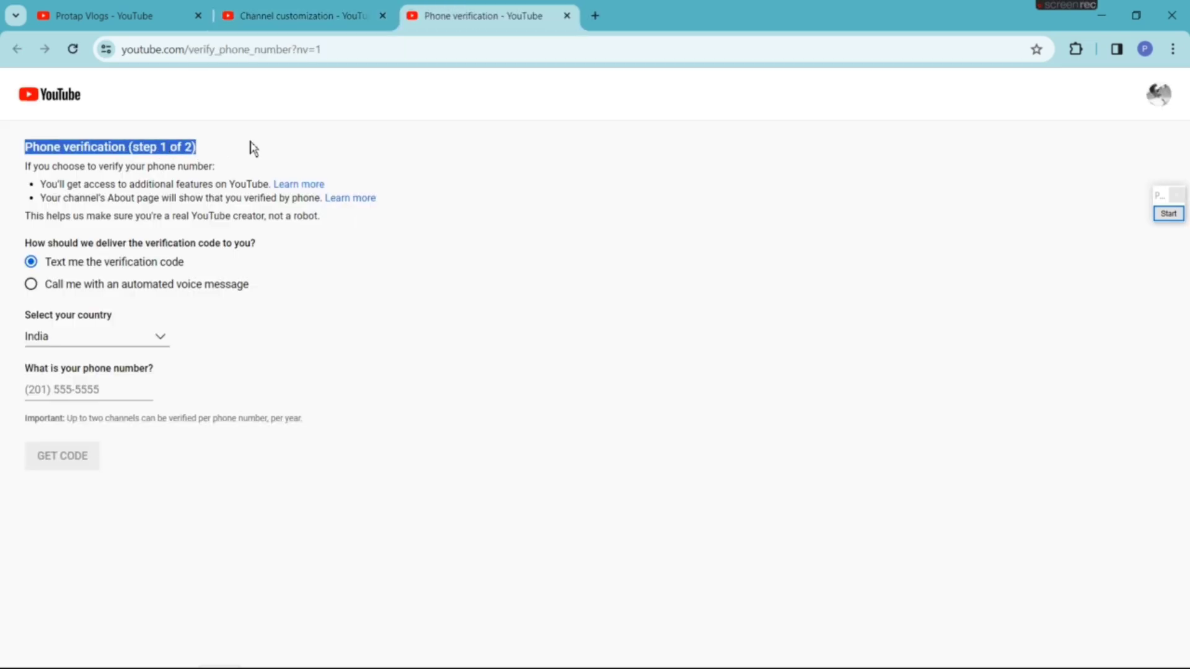
pyautogui.click(177, 169)
pyautogui.click(66, 386)
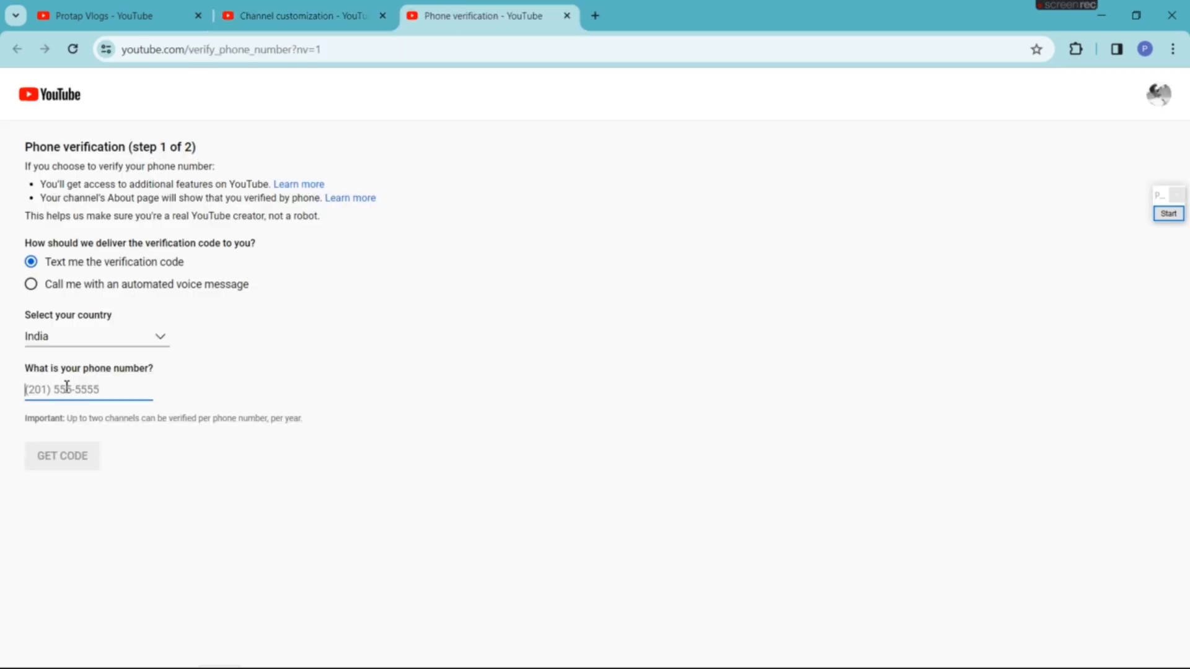
pyautogui.write('**')
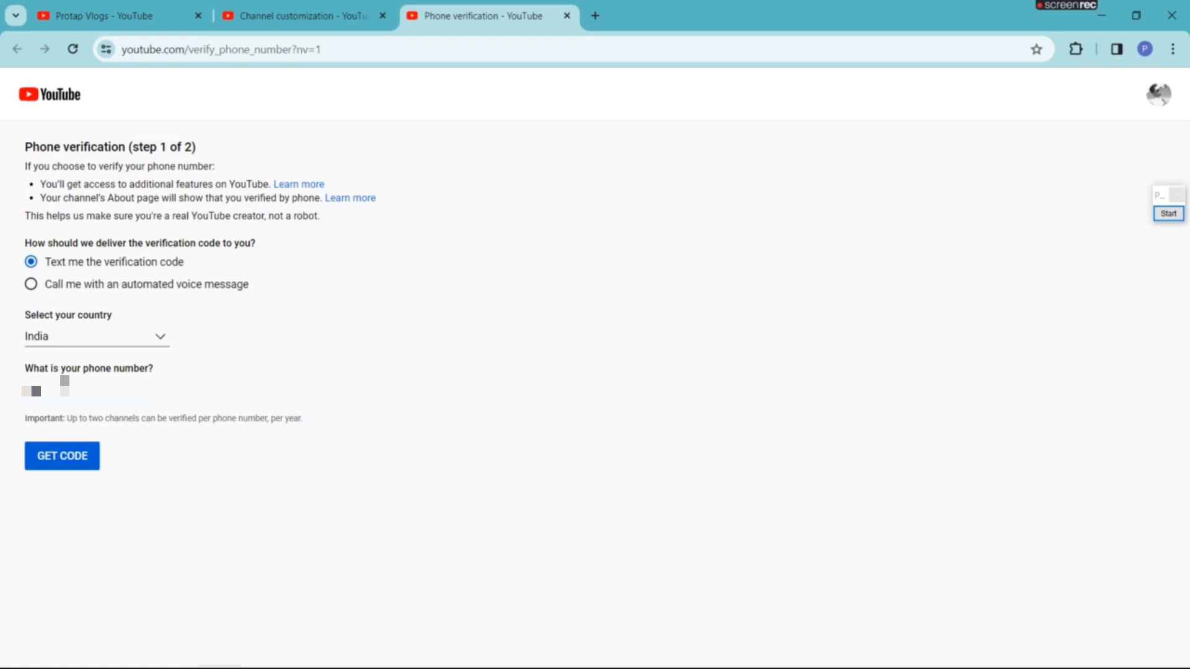
pyautogui.write('******')
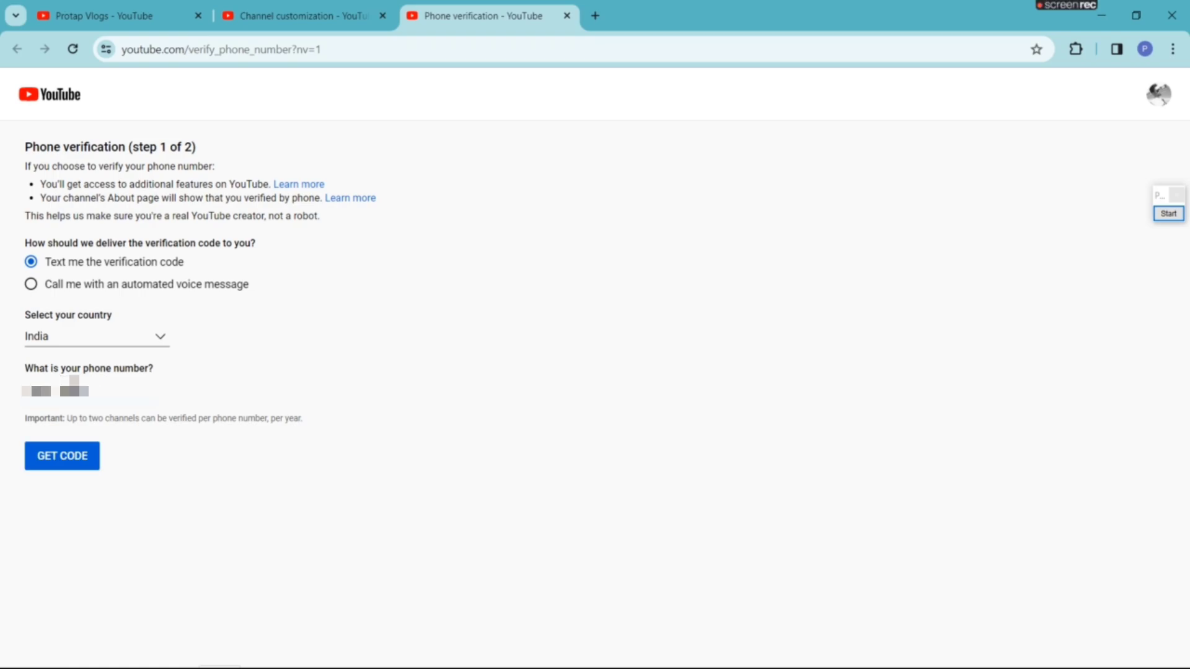
pyautogui.click(58, 462)
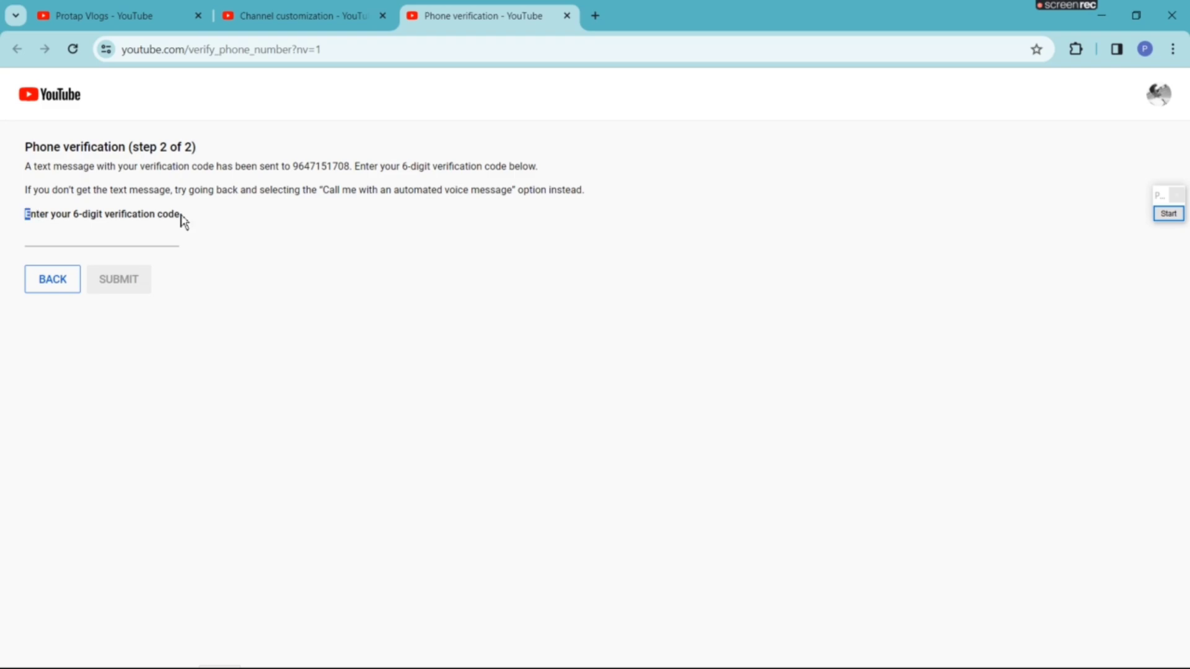
# Enter and submit the six-digit verification code, and close the phone verification page
pyautogui.moveTo(180, 217); pyautogui.dragTo(20, 235)
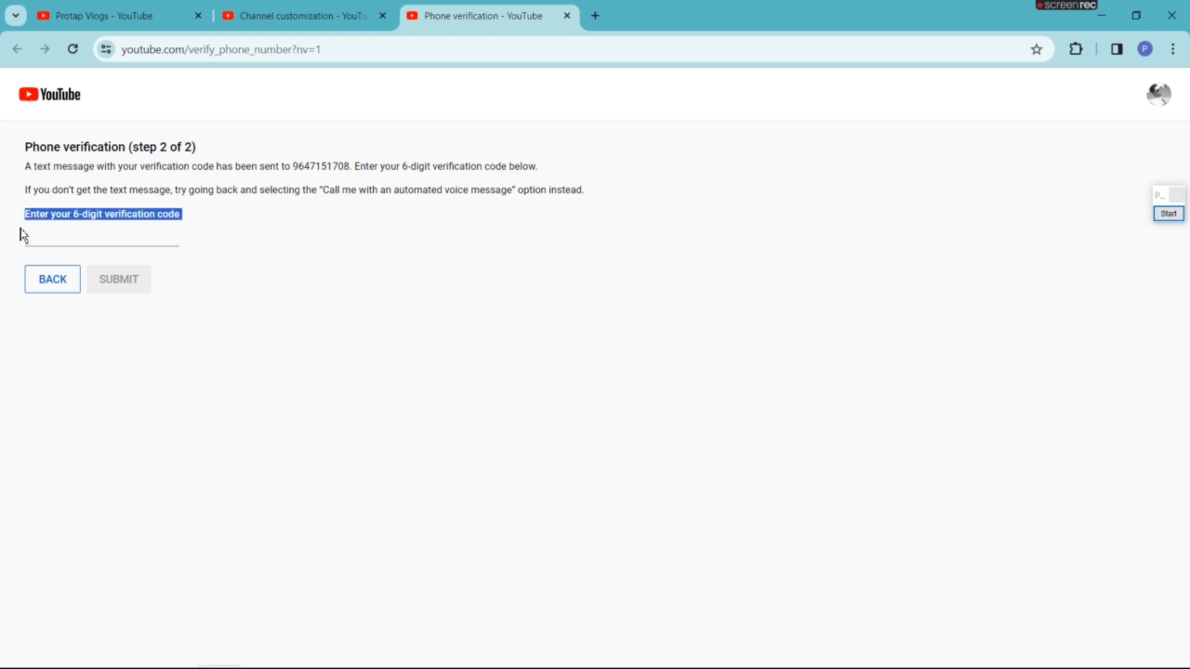
pyautogui.click(73, 236)
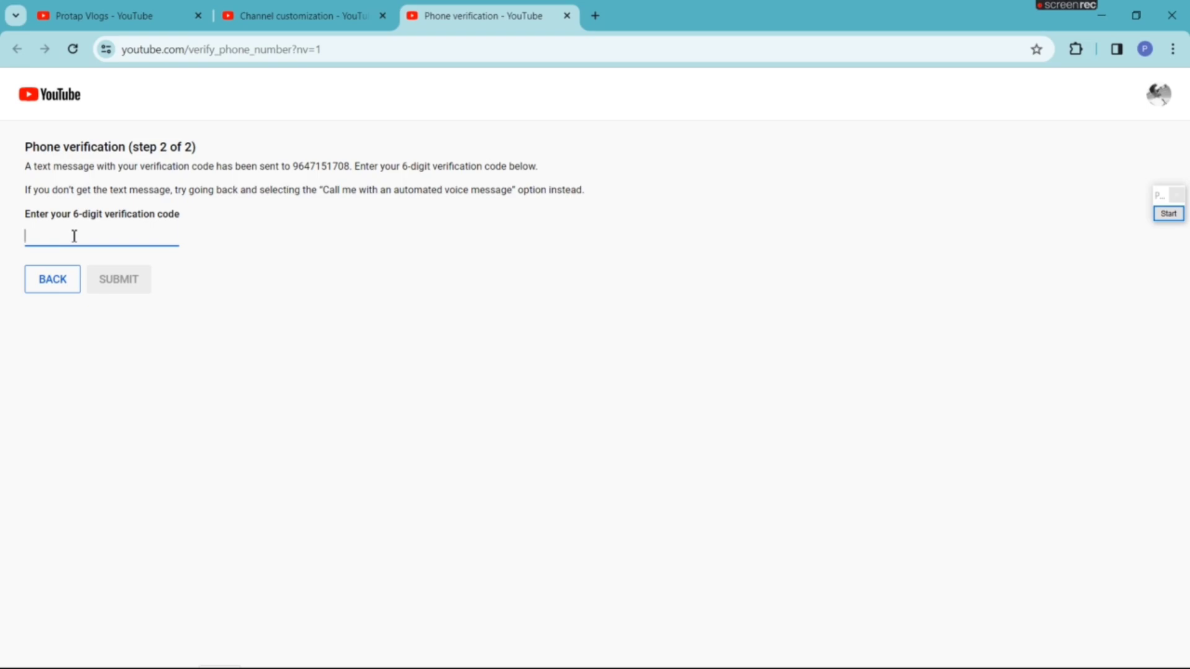
pyautogui.write('*')
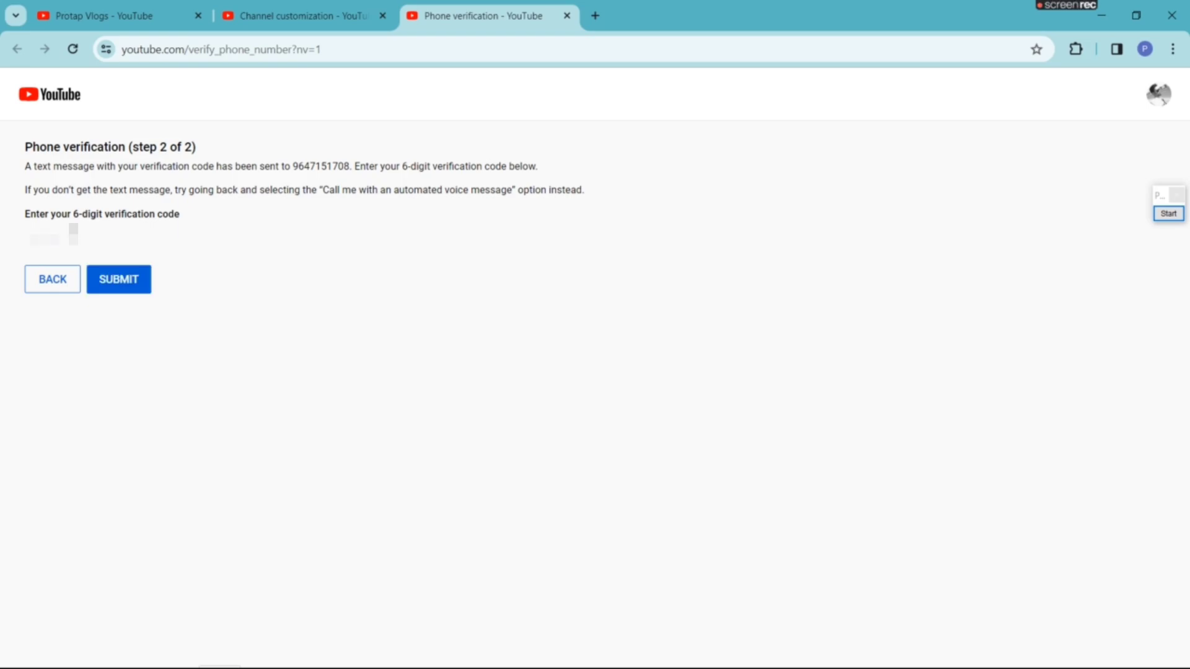
pyautogui.click(125, 283)
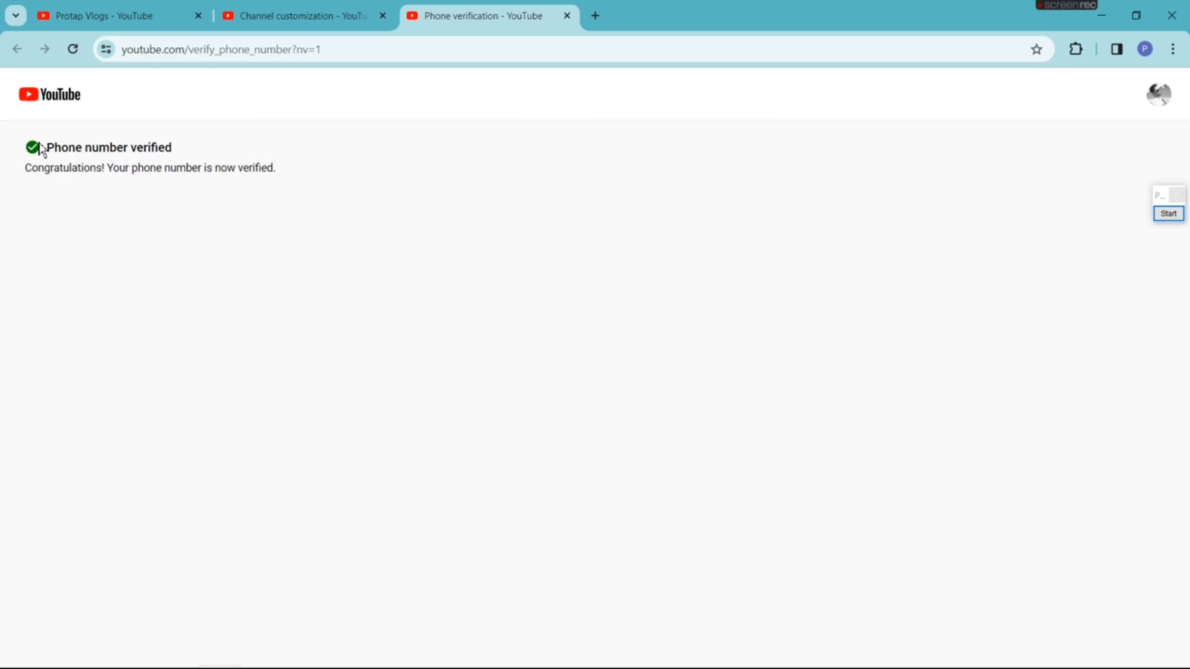
pyautogui.moveTo(49, 154); pyautogui.dragTo(170, 165)
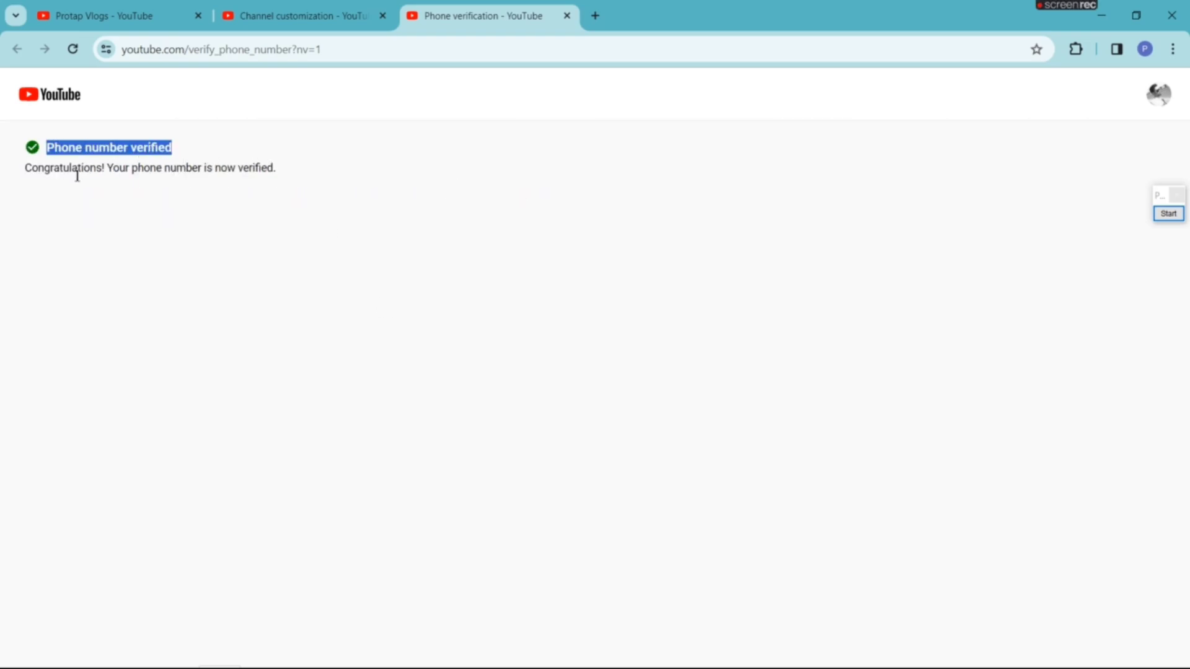
pyautogui.moveTo(26, 168); pyautogui.dragTo(288, 174)
pyautogui.click(283, 174)
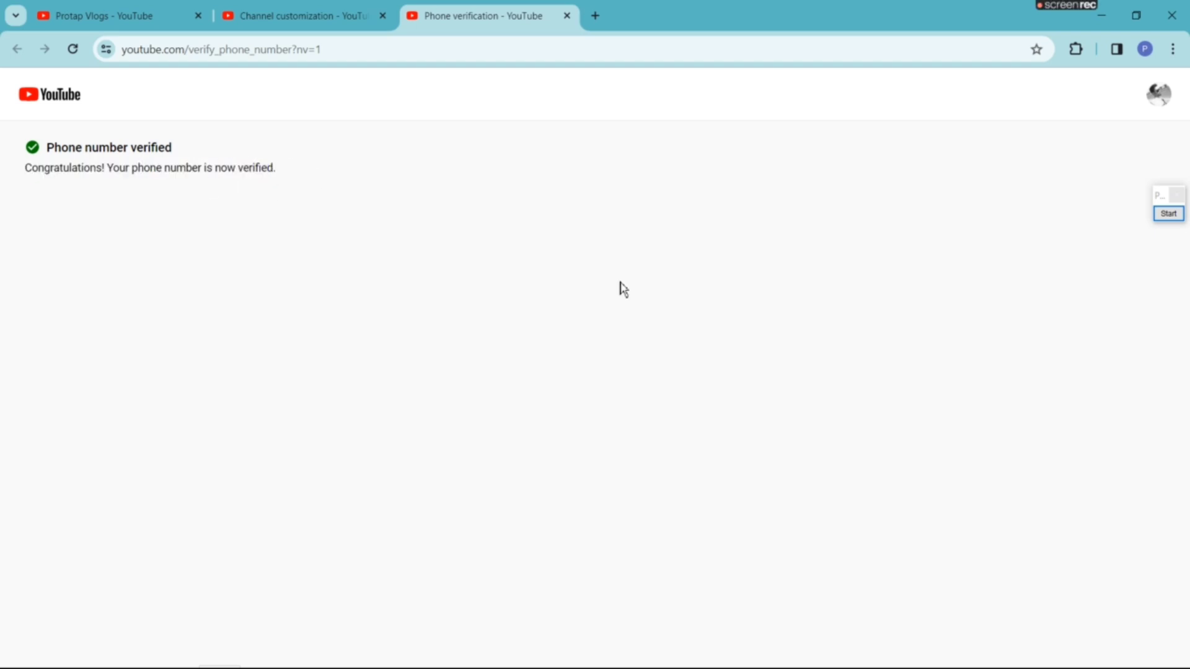
pyautogui.click(568, 16)
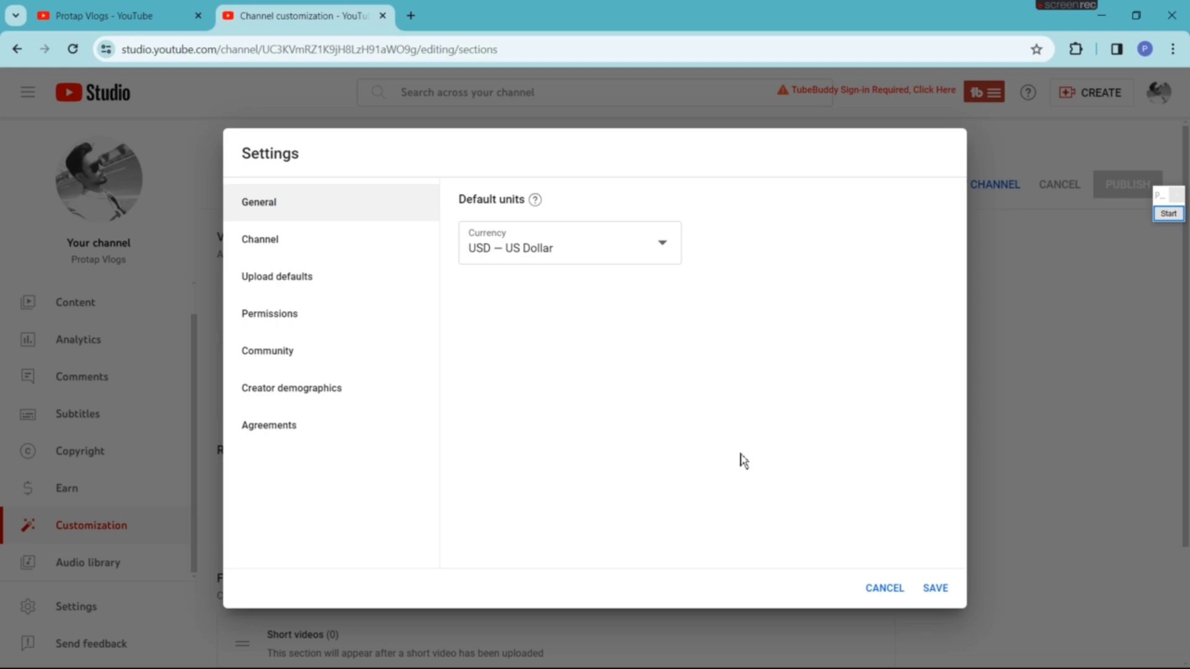
# Save the settings and reopen the channel's feature eligibility to check the intermediate features' status
pyautogui.click(937, 594)
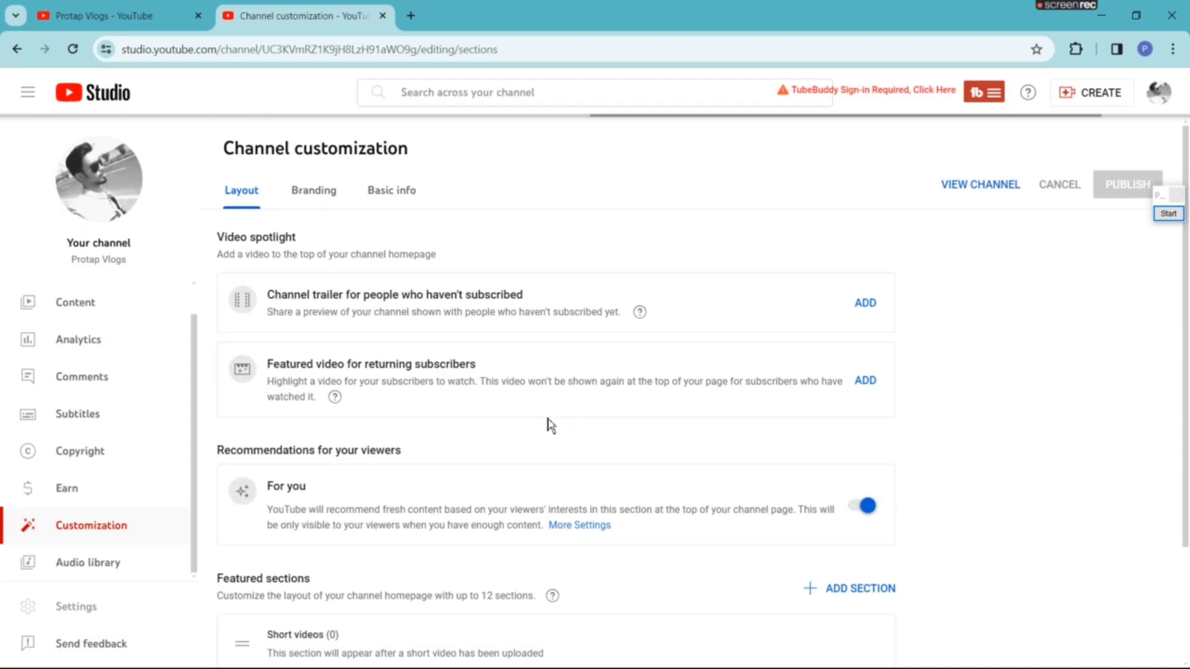
pyautogui.click(60, 609)
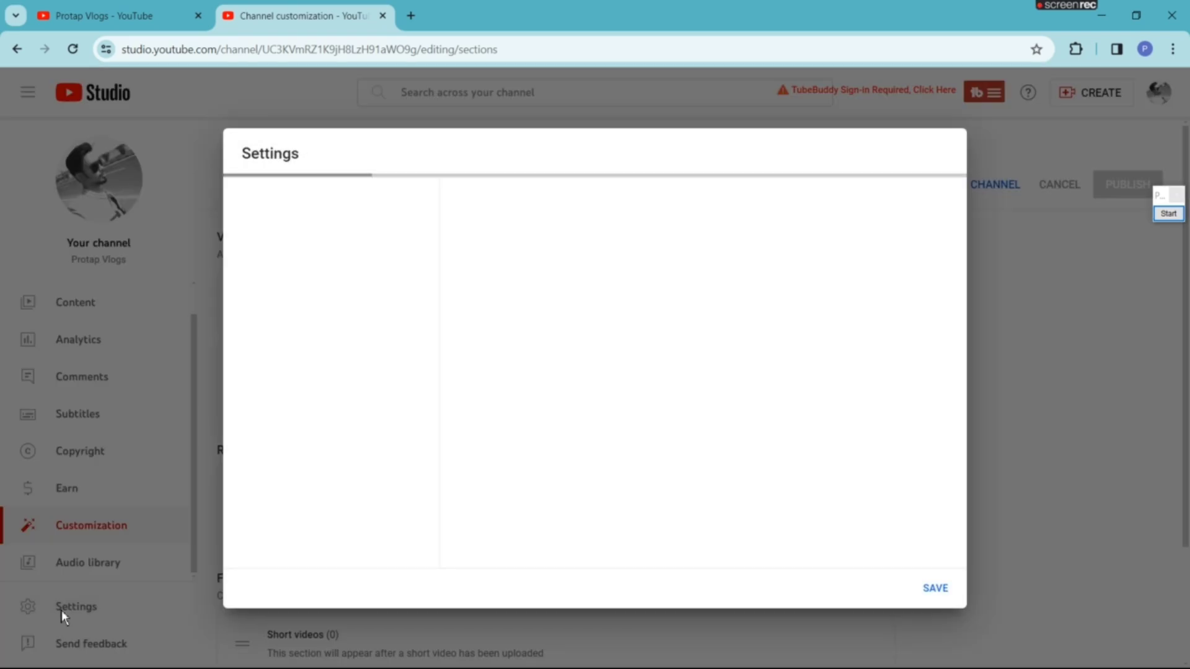
pyautogui.click(257, 256)
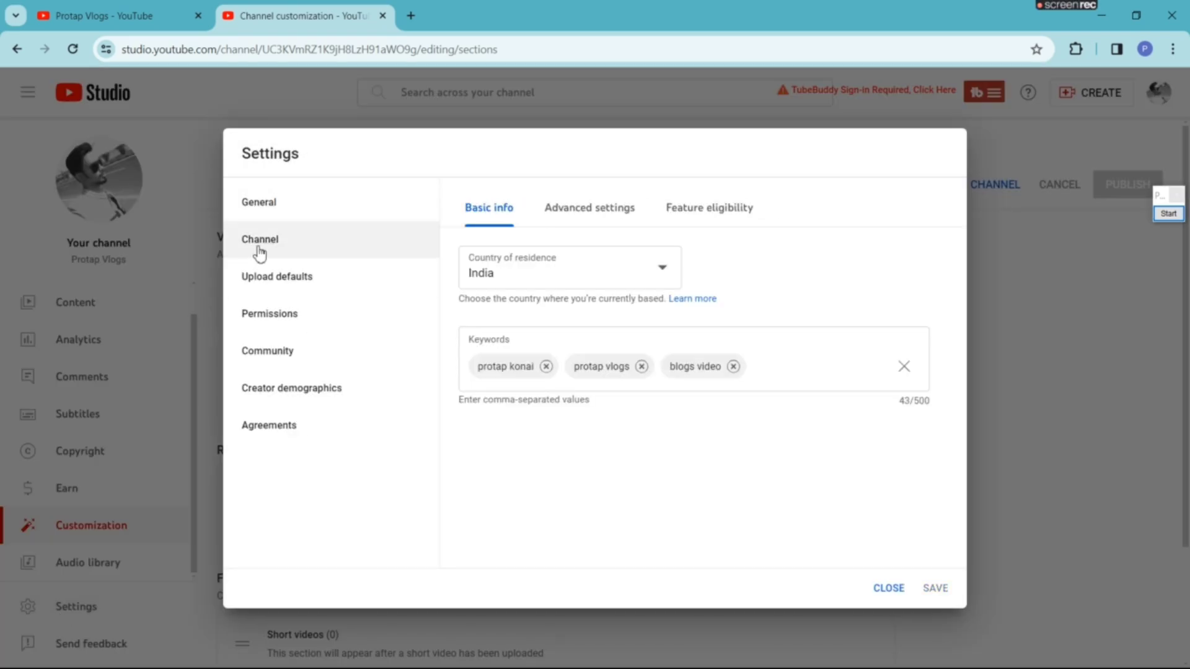
pyautogui.click(696, 210)
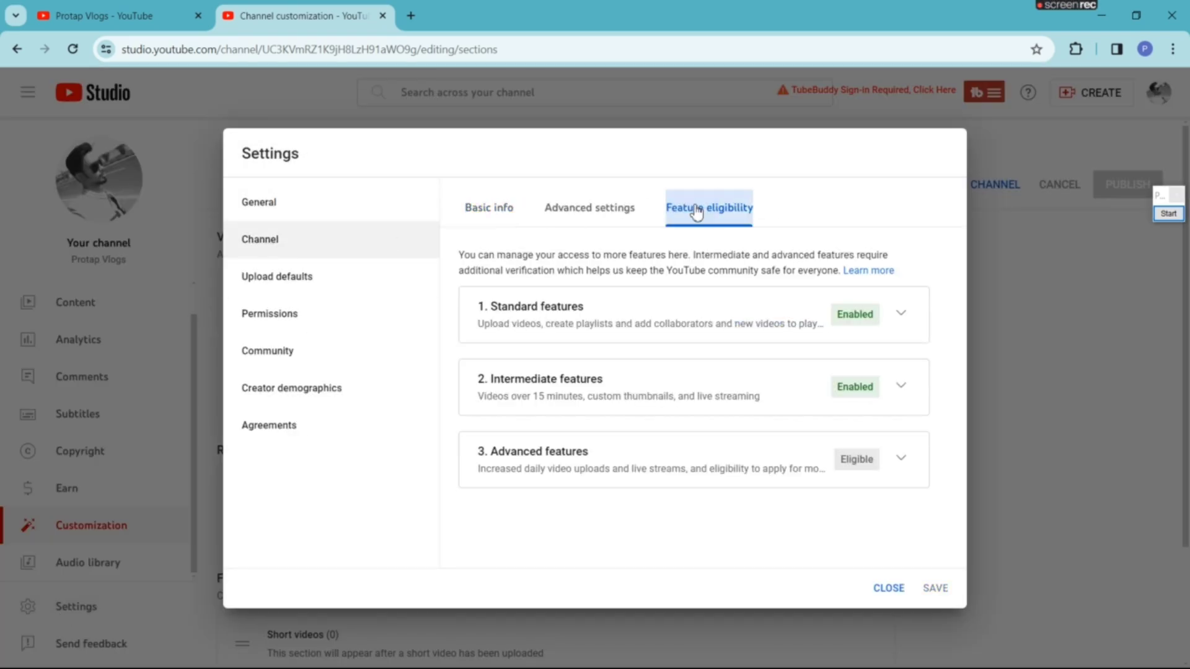
pyautogui.moveTo(824, 388); pyautogui.dragTo(884, 388)
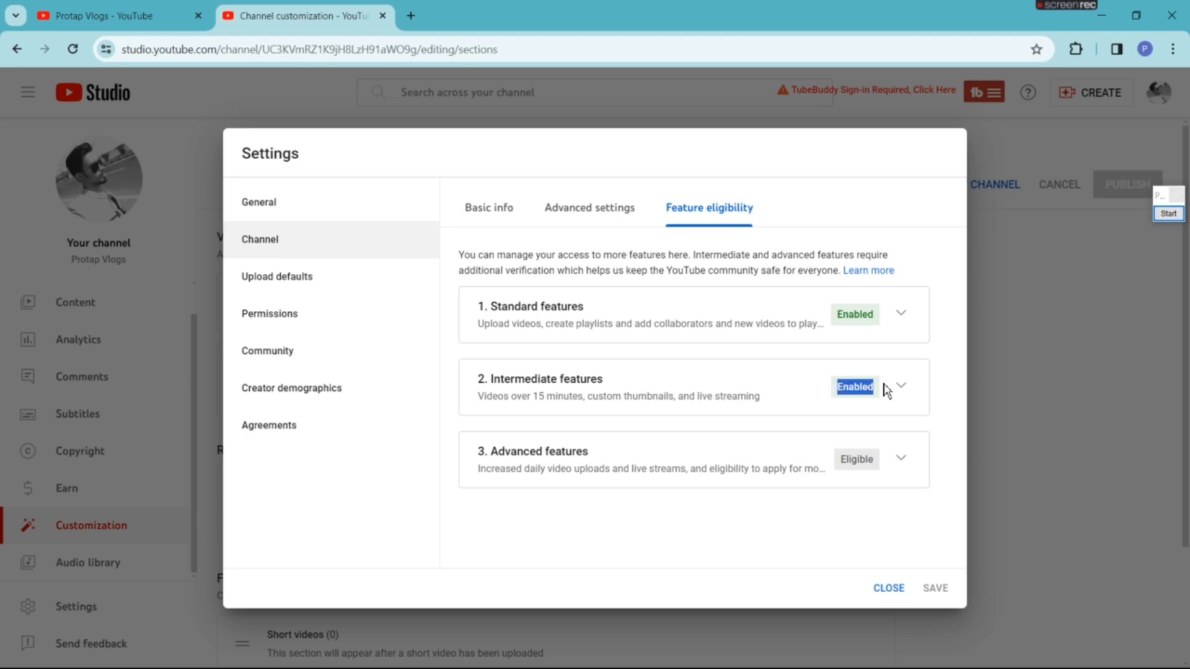
pyautogui.click(952, 384)
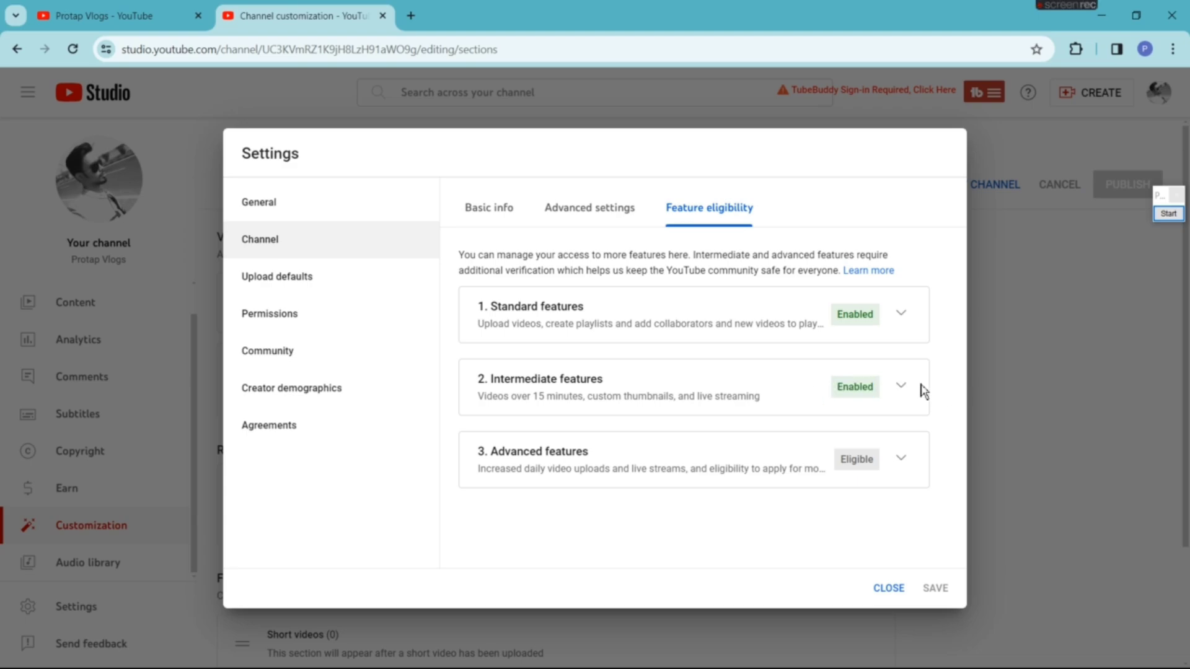
# Expand the advanced features and examine their benefits, from Content ID appeals to monetization, and their requirements
pyautogui.moveTo(486, 452); pyautogui.dragTo(627, 456)
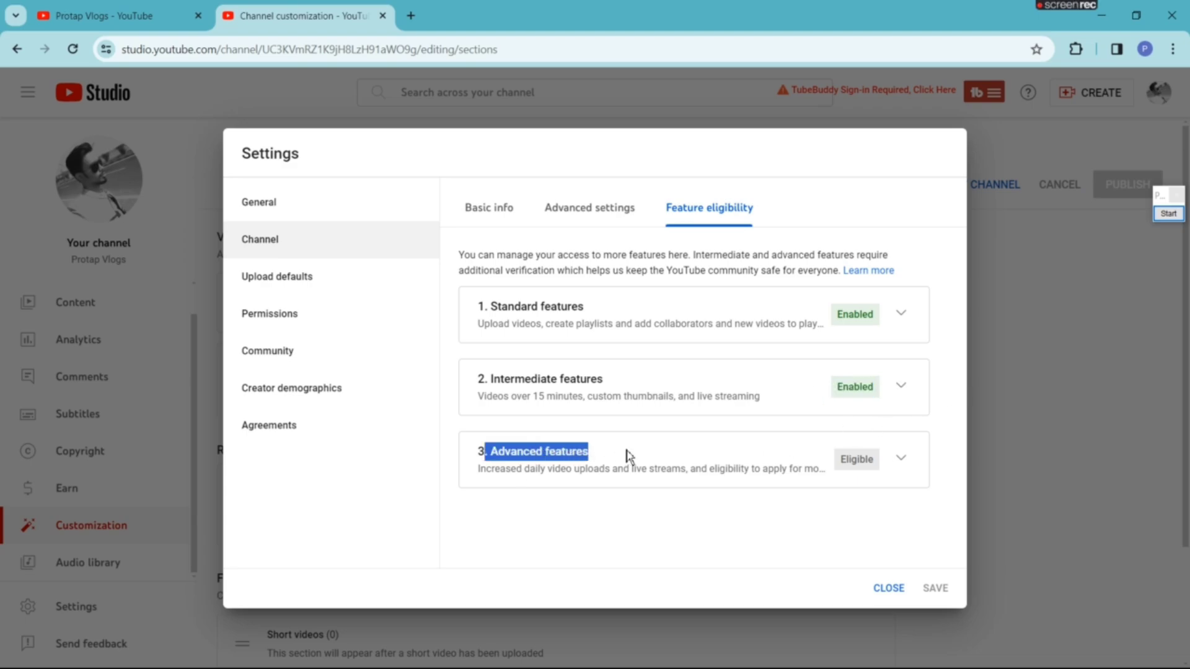
pyautogui.click(627, 456)
pyautogui.moveTo(480, 473); pyautogui.dragTo(819, 483)
pyautogui.click(900, 461)
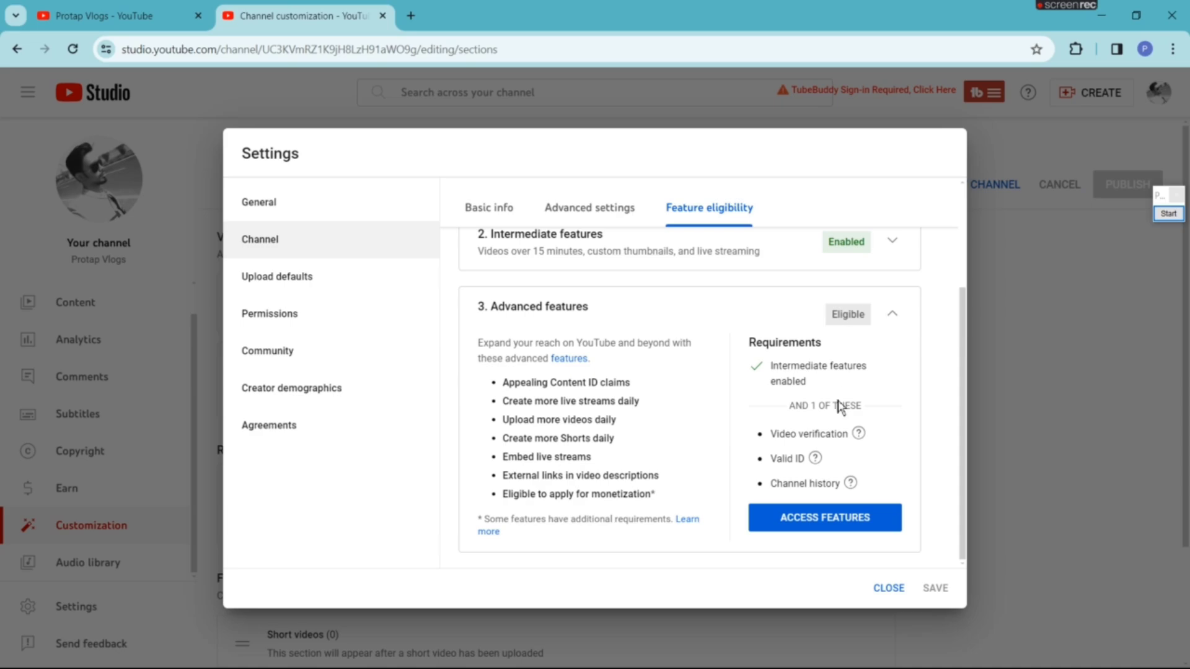
pyautogui.moveTo(773, 441)
pyautogui.moveTo(502, 383); pyautogui.dragTo(645, 388)
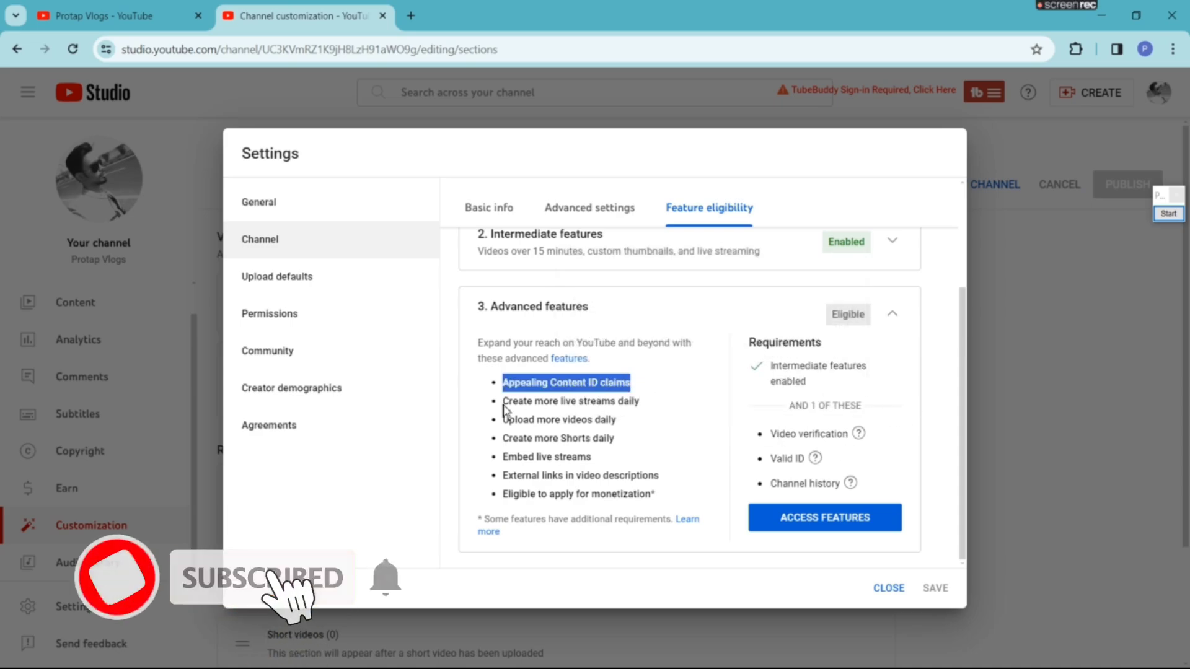
pyautogui.moveTo(503, 401); pyautogui.dragTo(620, 421)
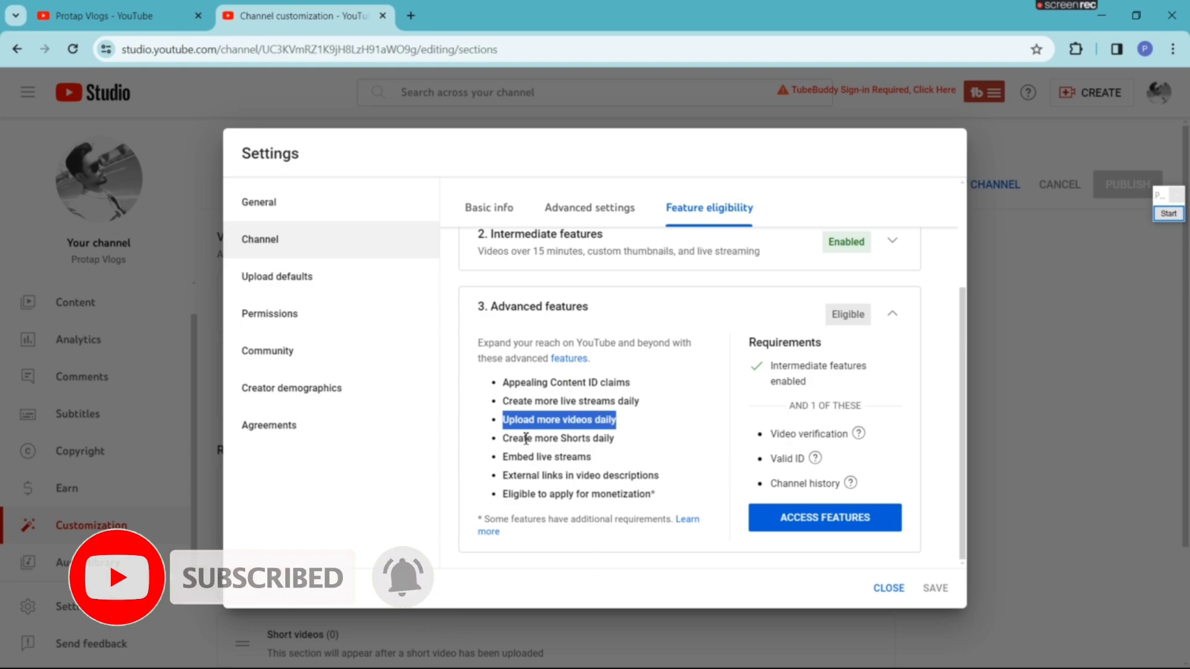
pyautogui.moveTo(505, 439); pyautogui.dragTo(592, 458)
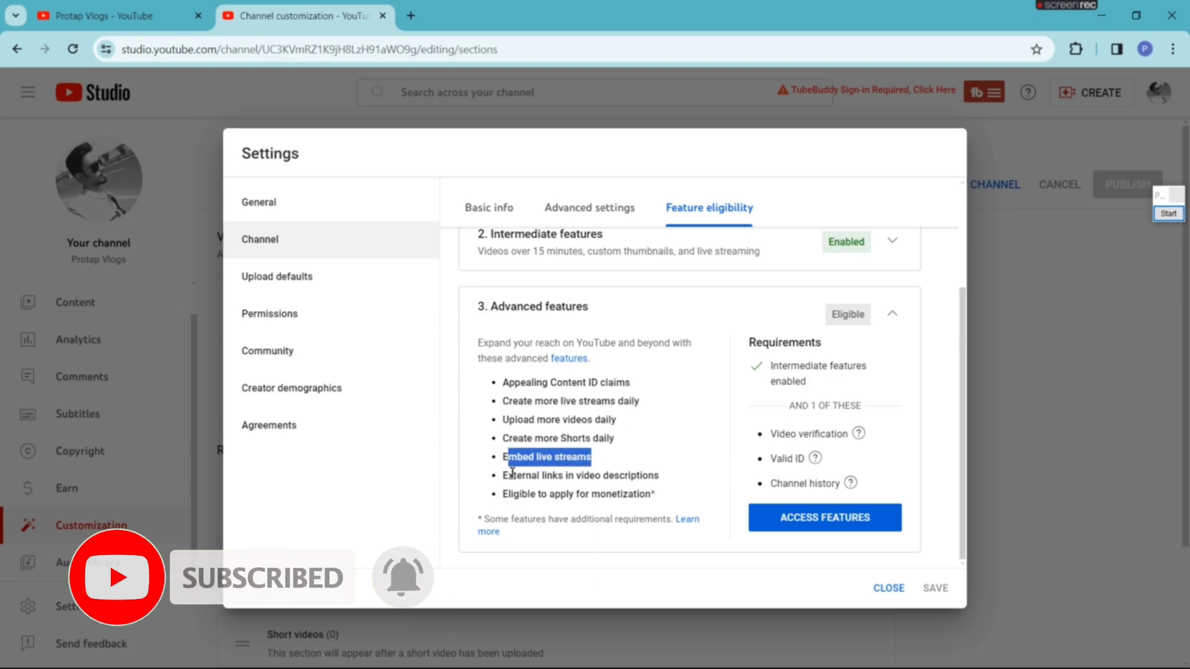
pyautogui.moveTo(503, 476); pyautogui.dragTo(575, 476)
pyautogui.moveTo(507, 494); pyautogui.dragTo(658, 495)
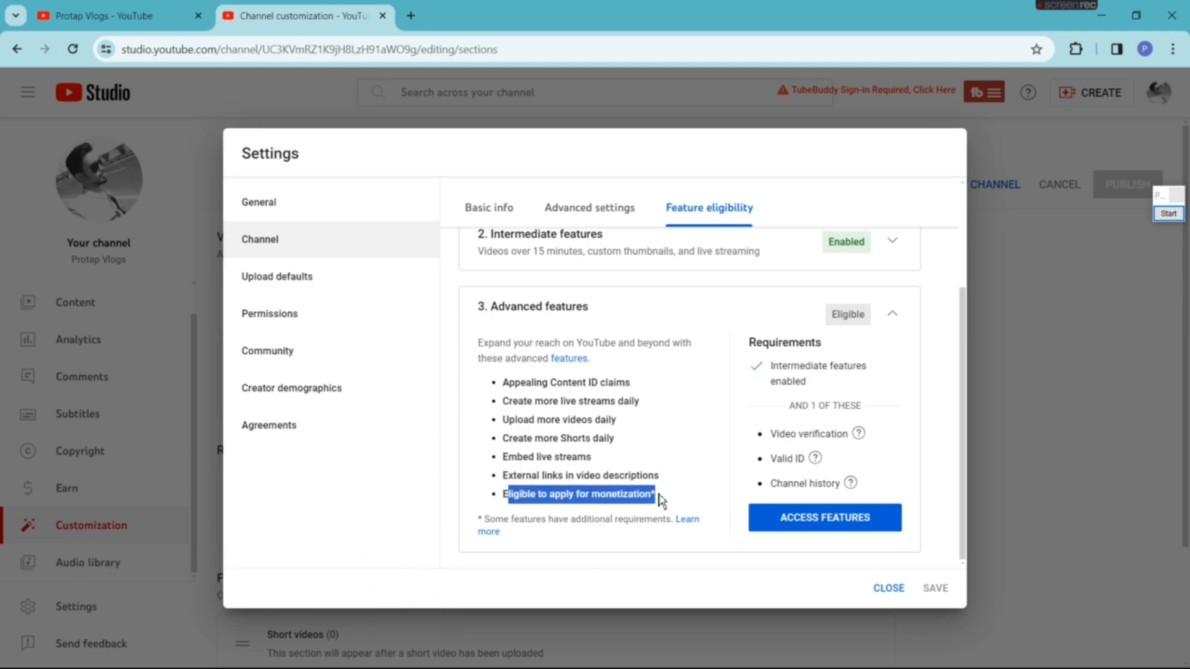
pyautogui.click(694, 442)
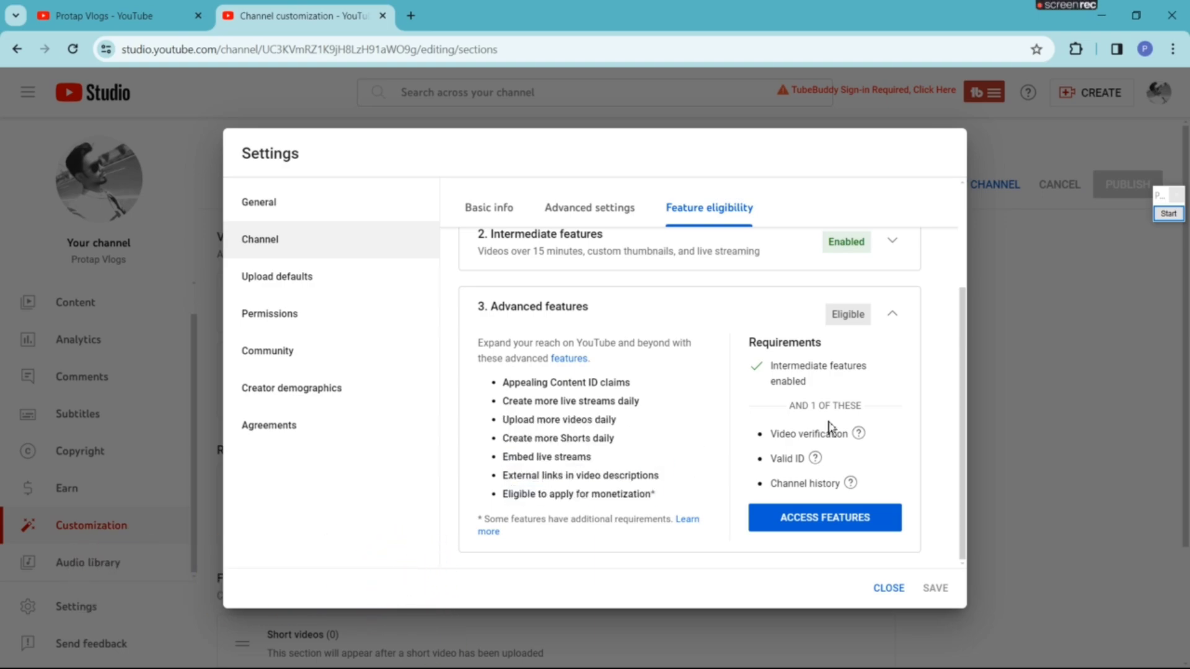
# Outline the video verification, valid ID and channel history requirements with red rectangles using the screen annotation tool, and exit annotation mode
pyautogui.click(1157, 218)
pyautogui.moveTo(755, 426)
pyautogui.mouseDown()
pyautogui.moveTo(806, 444)
pyautogui.moveTo(873, 443)
pyautogui.mouseUp()
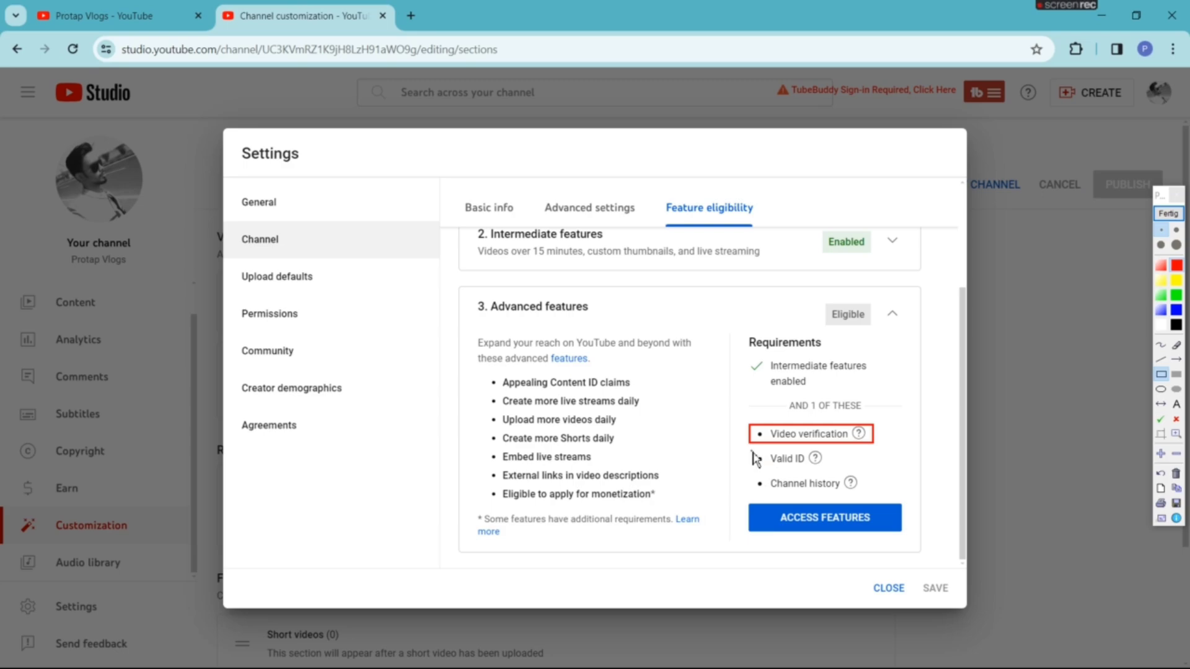
pyautogui.moveTo(751, 451)
pyautogui.mouseDown()
pyautogui.moveTo(837, 469)
pyautogui.moveTo(868, 492)
pyautogui.mouseUp()
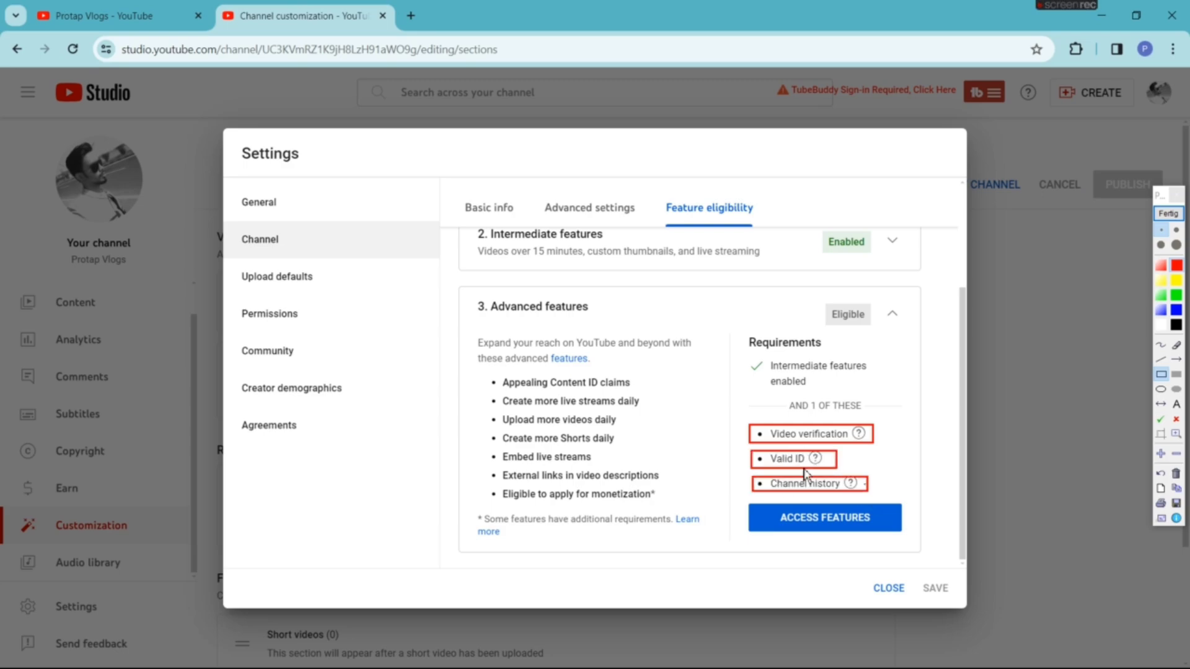
pyautogui.click(1168, 212)
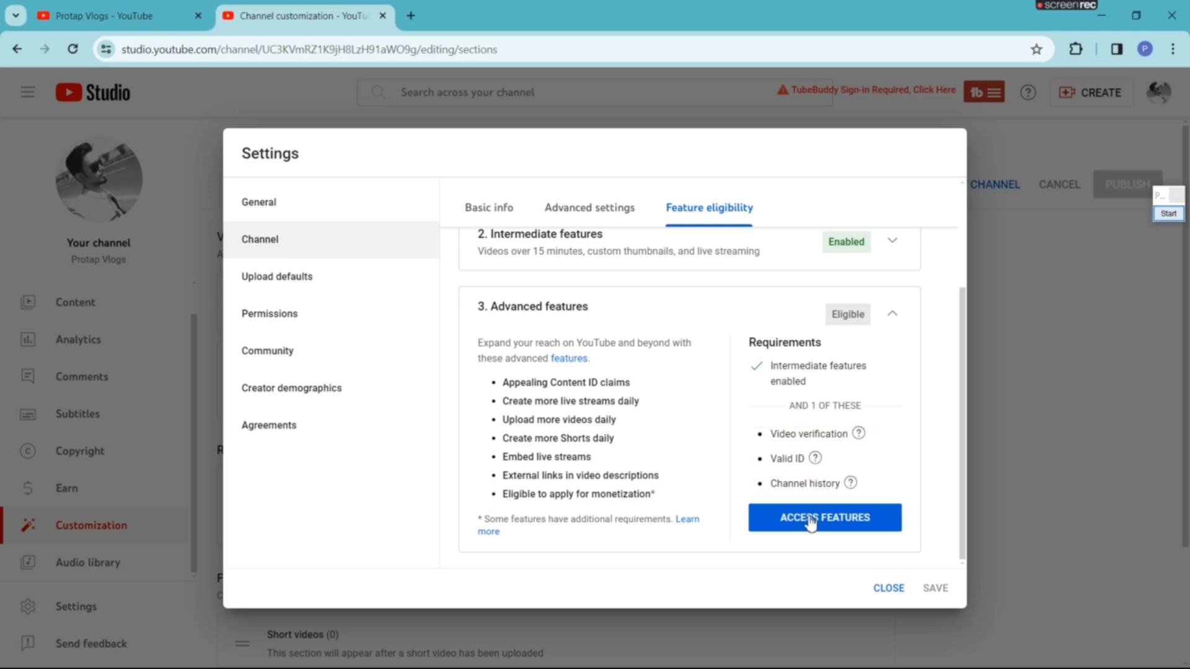
# Open the access options for advanced features and compare the video verification, valid ID and channel history methods with their approval times
pyautogui.click(810, 521)
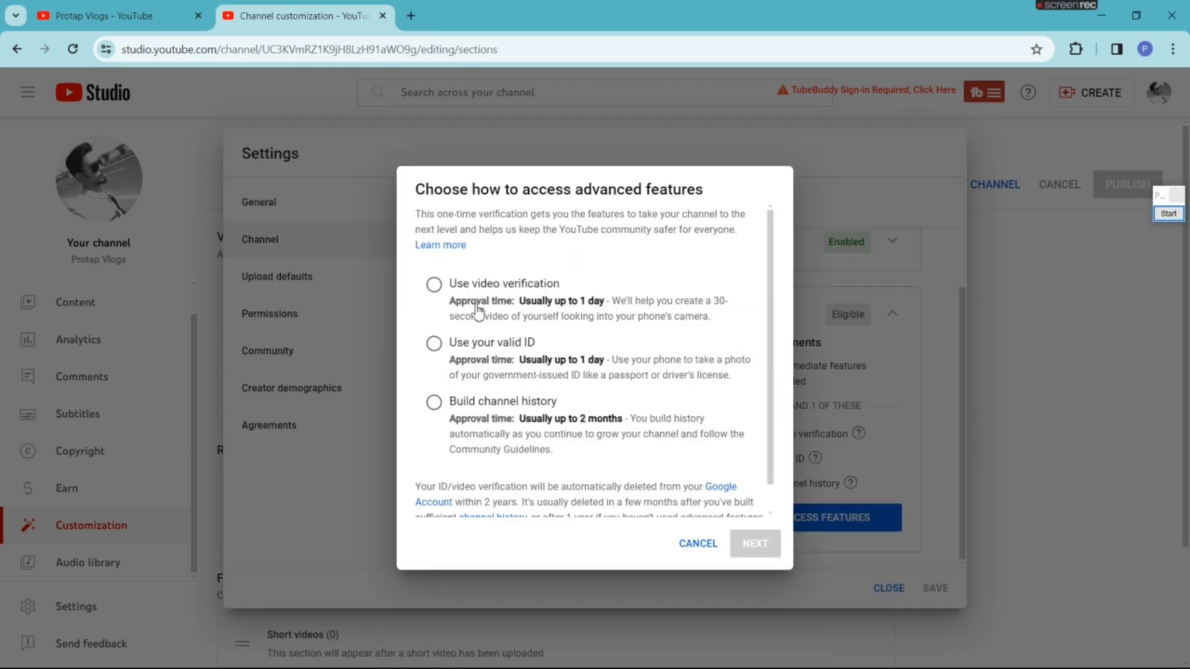
pyautogui.click(463, 289)
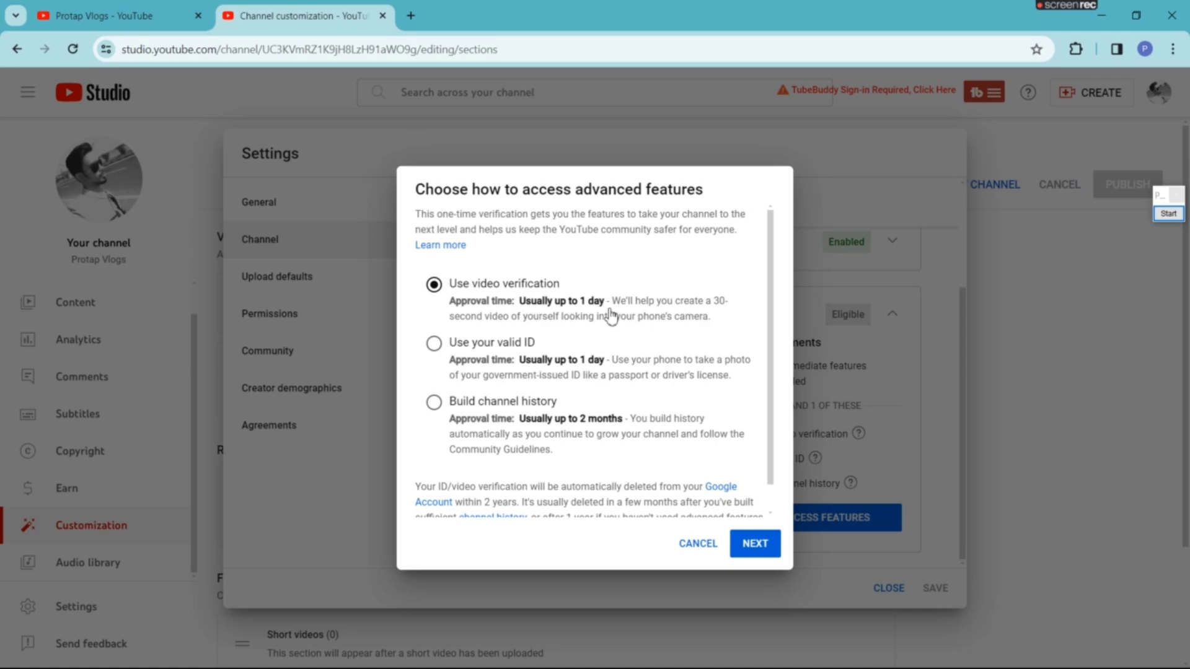
pyautogui.click(433, 347)
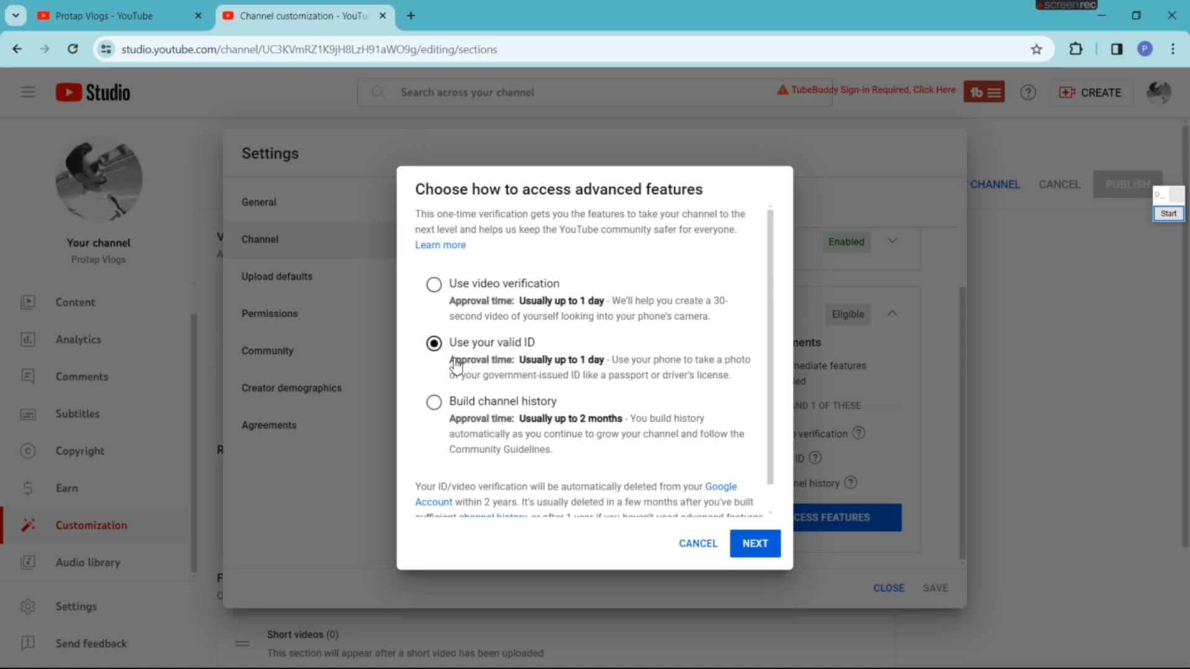
pyautogui.moveTo(455, 365); pyautogui.dragTo(714, 383)
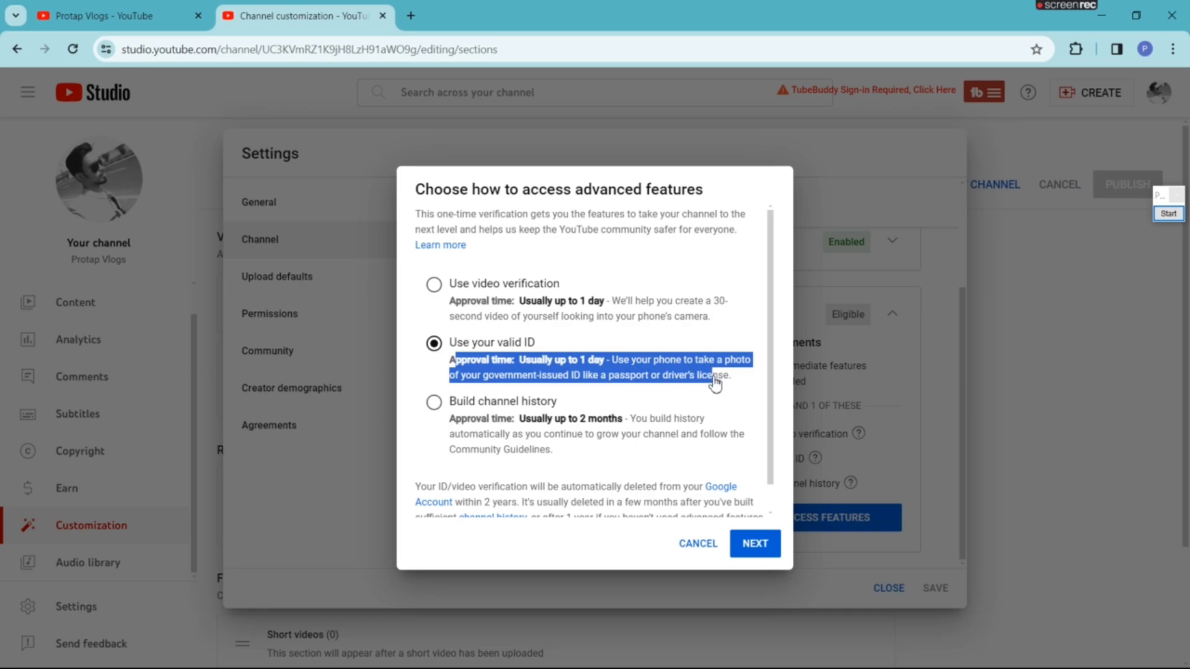
pyautogui.click(670, 338)
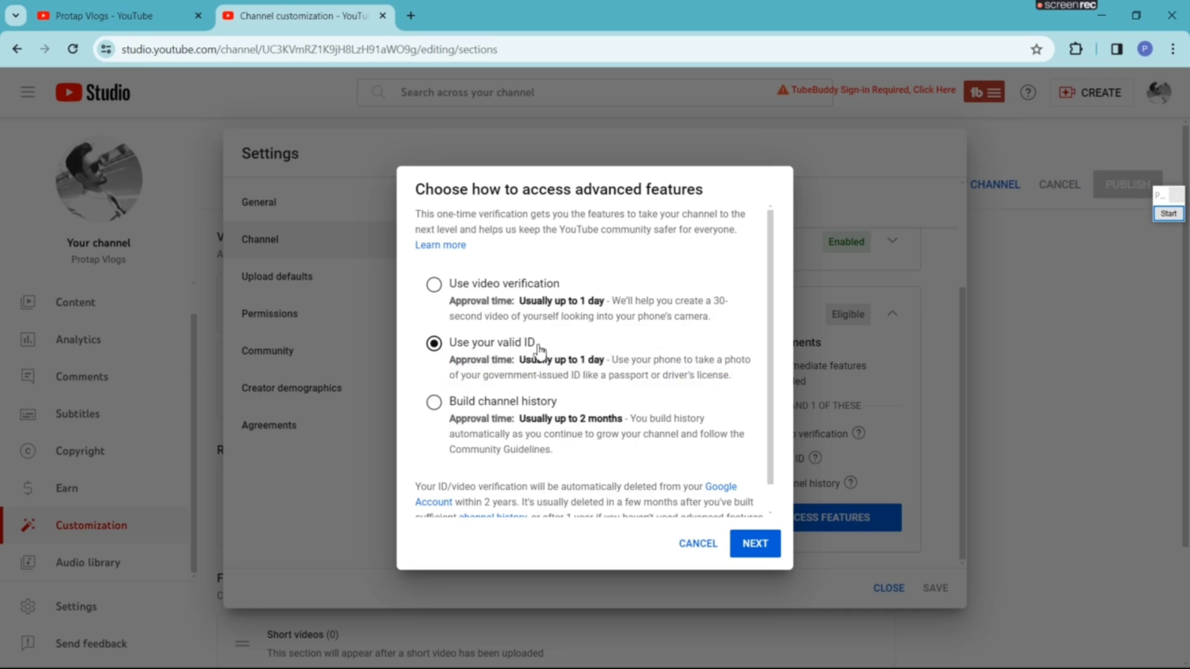
pyautogui.click(434, 404)
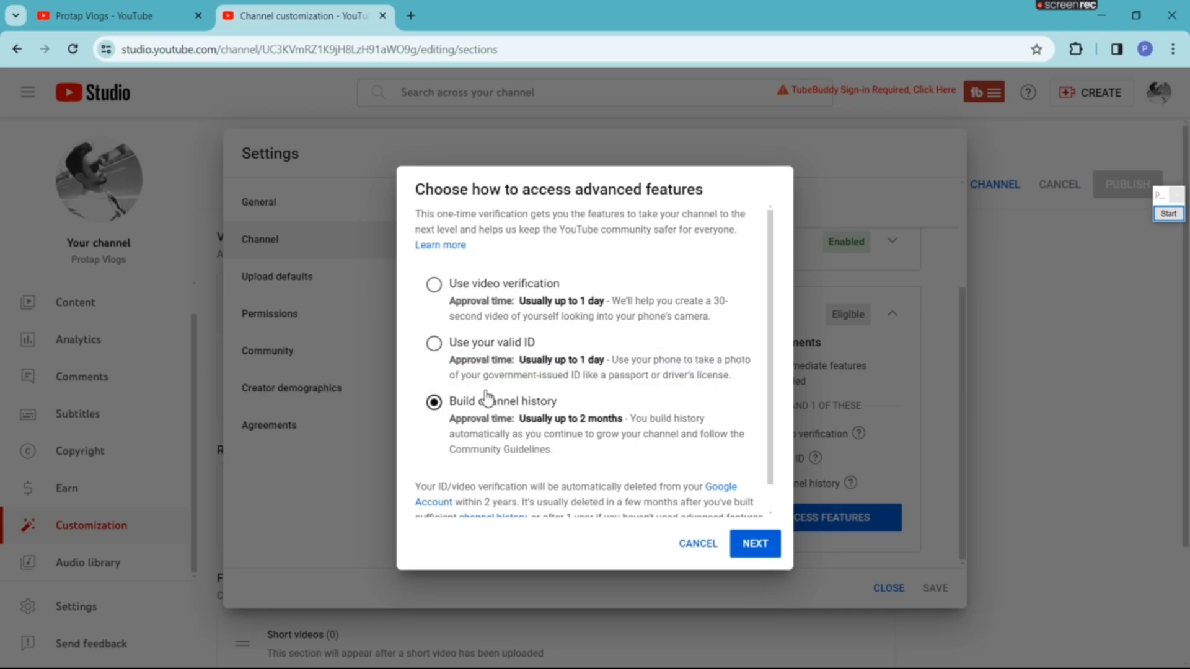
pyautogui.moveTo(469, 402); pyautogui.dragTo(729, 442)
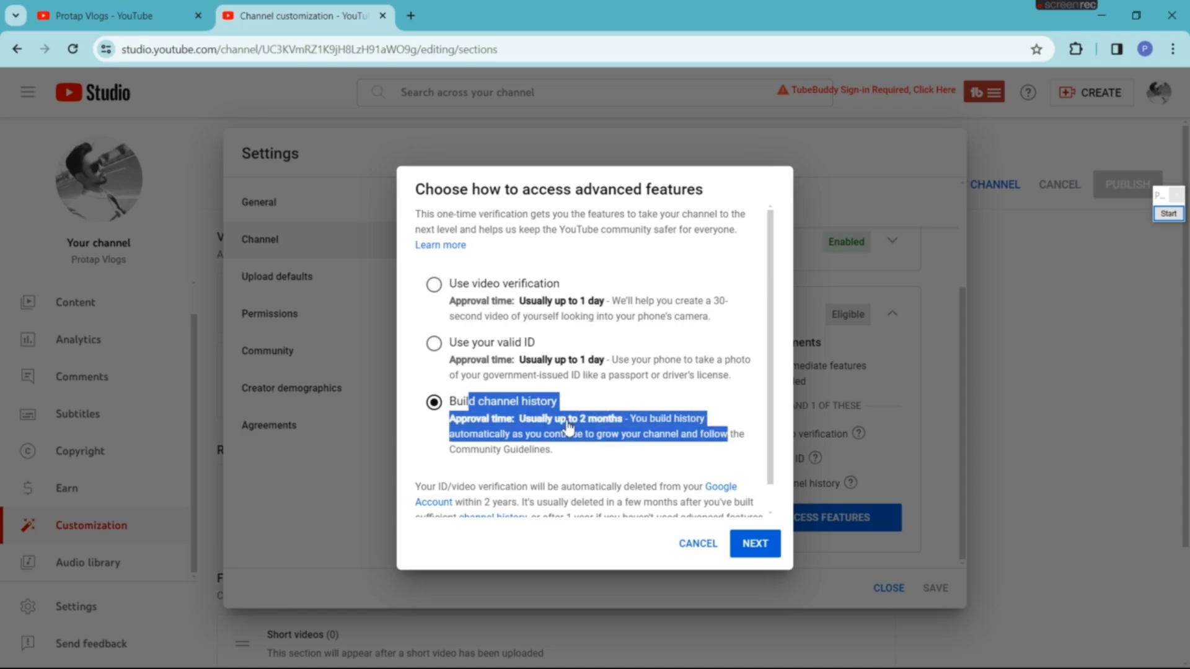
pyautogui.click(725, 408)
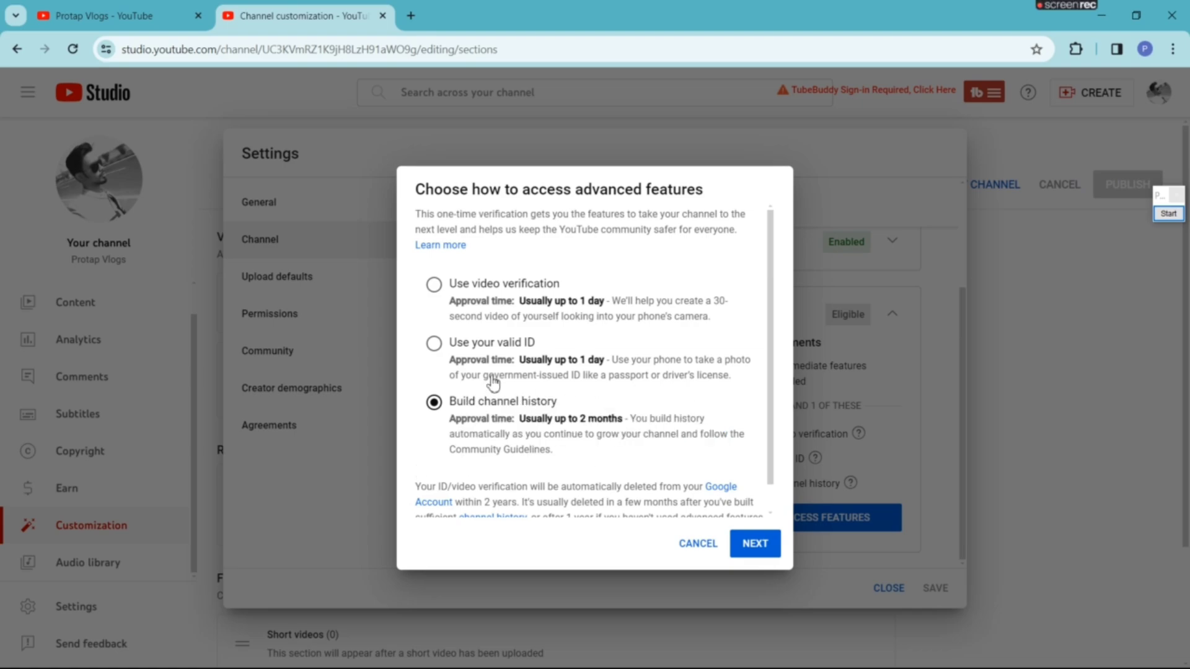
pyautogui.scroll(-1, 494, 387)
pyautogui.scroll(1, 498, 393)
# Proceed with valid ID verification to review how it starts on the phone, and exit to the dashboard without requesting the email
pyautogui.click(479, 346)
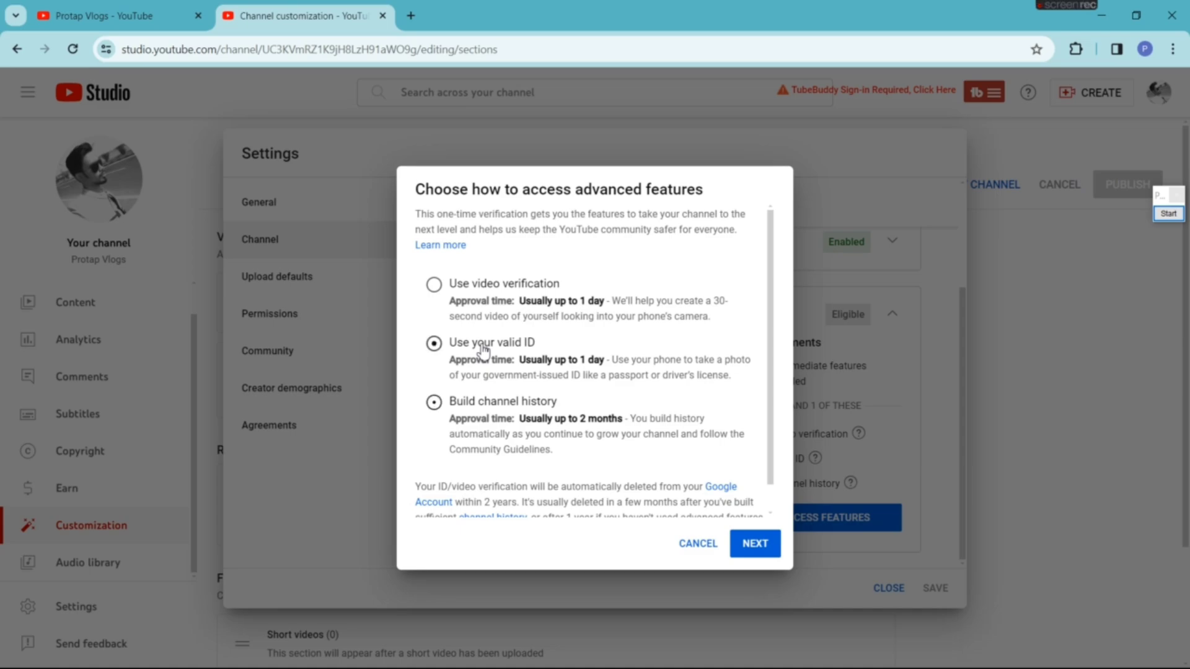
pyautogui.click(753, 555)
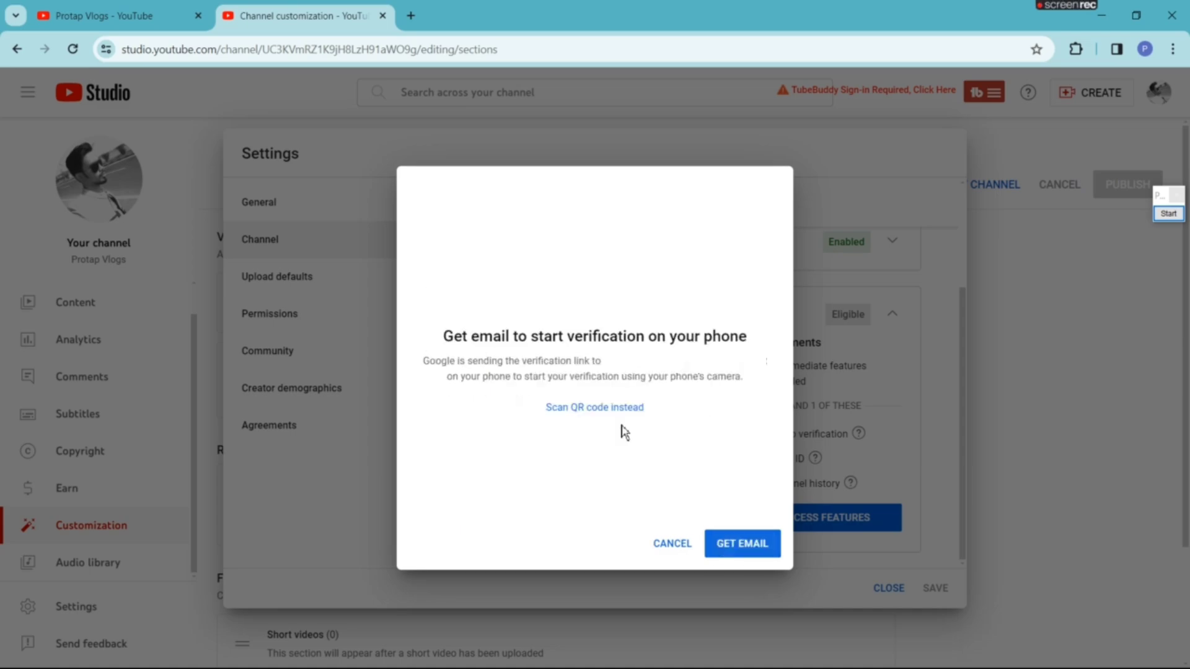
pyautogui.moveTo(444, 336); pyautogui.dragTo(756, 343)
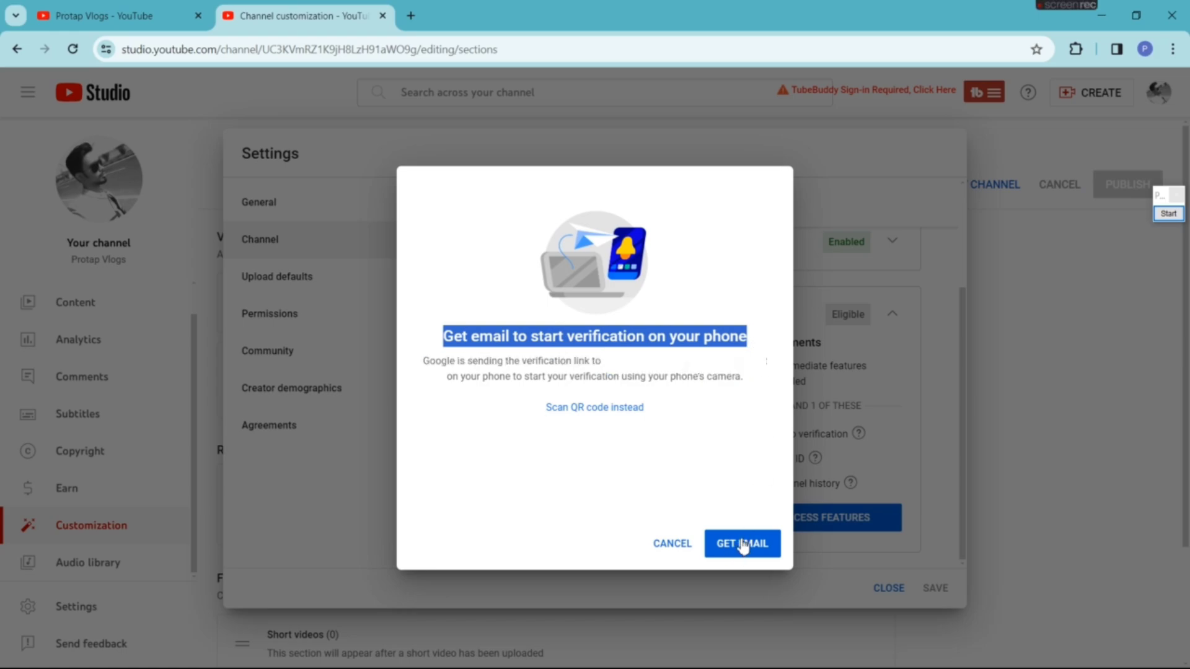
pyautogui.click(670, 545)
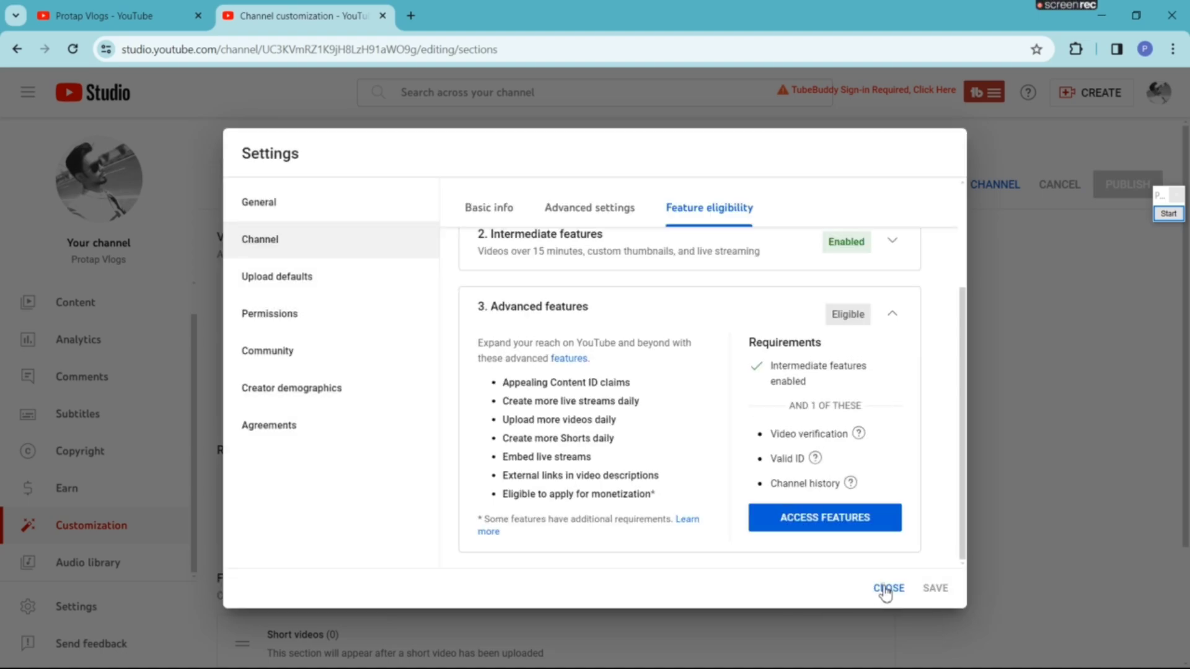
pyautogui.click(886, 590)
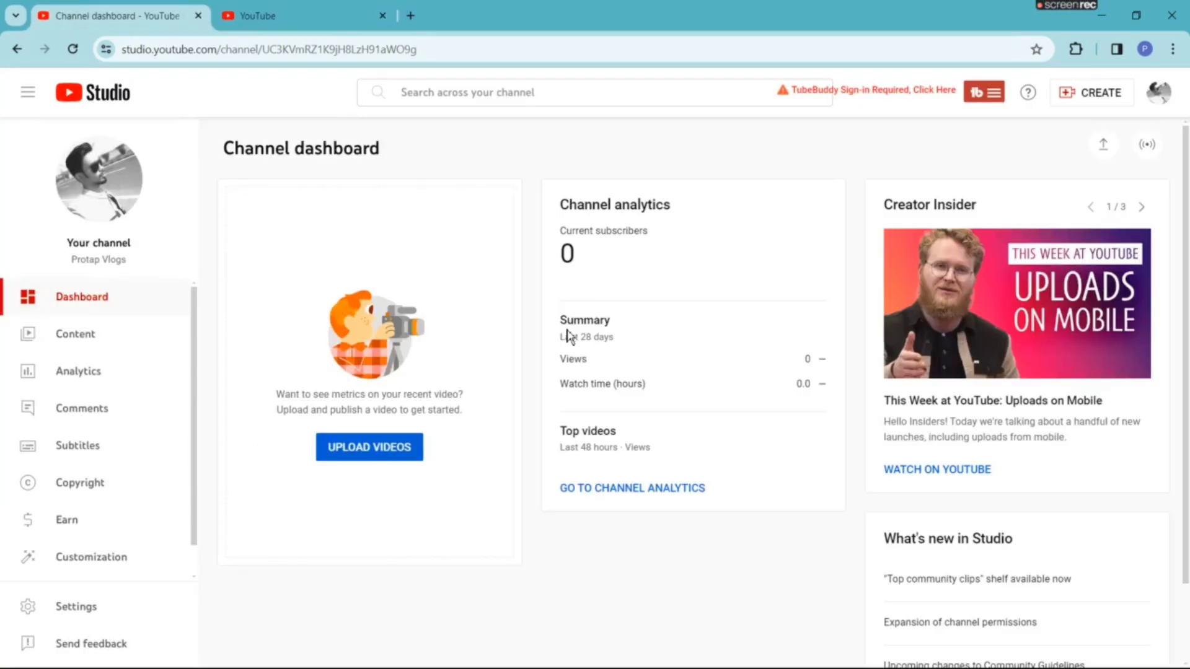
# Set the default category for uploads to People & Blogs in the advanced upload defaults
pyautogui.click(67, 609)
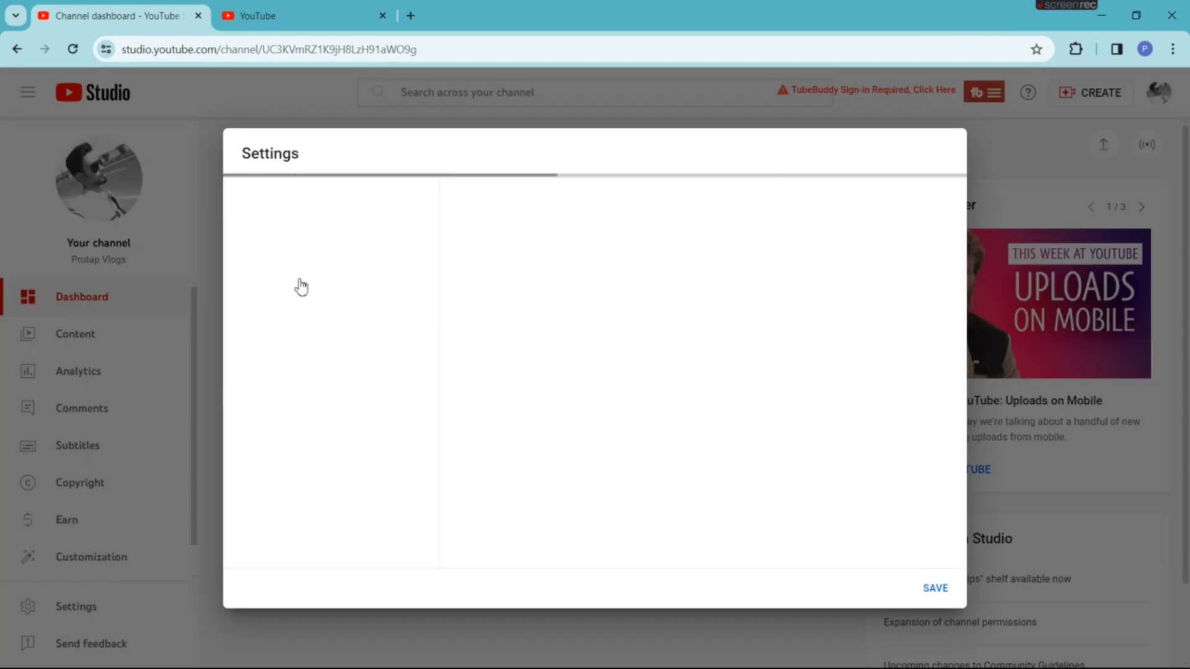
pyautogui.click(278, 279)
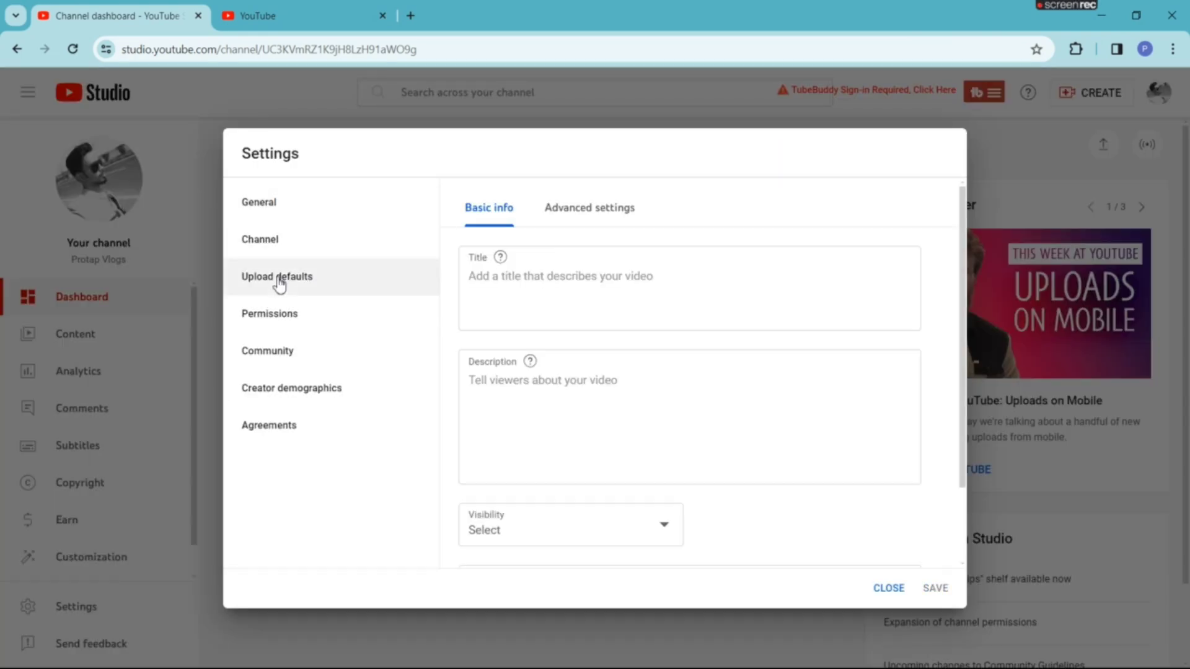
pyautogui.click(563, 214)
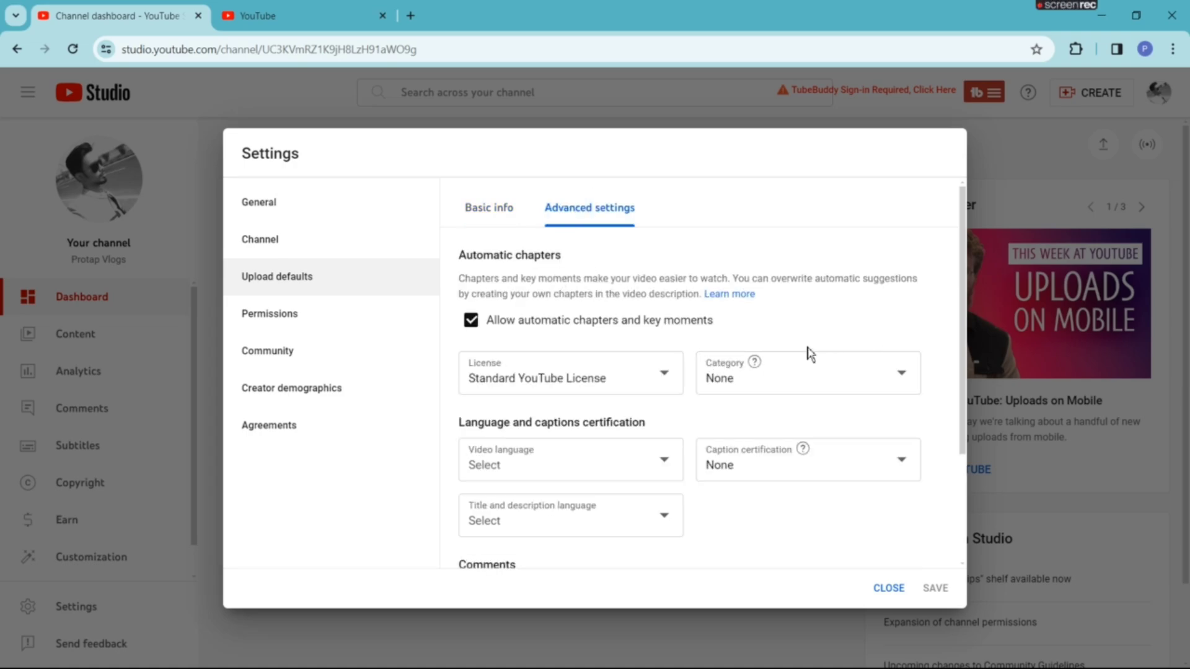
pyautogui.click(788, 383)
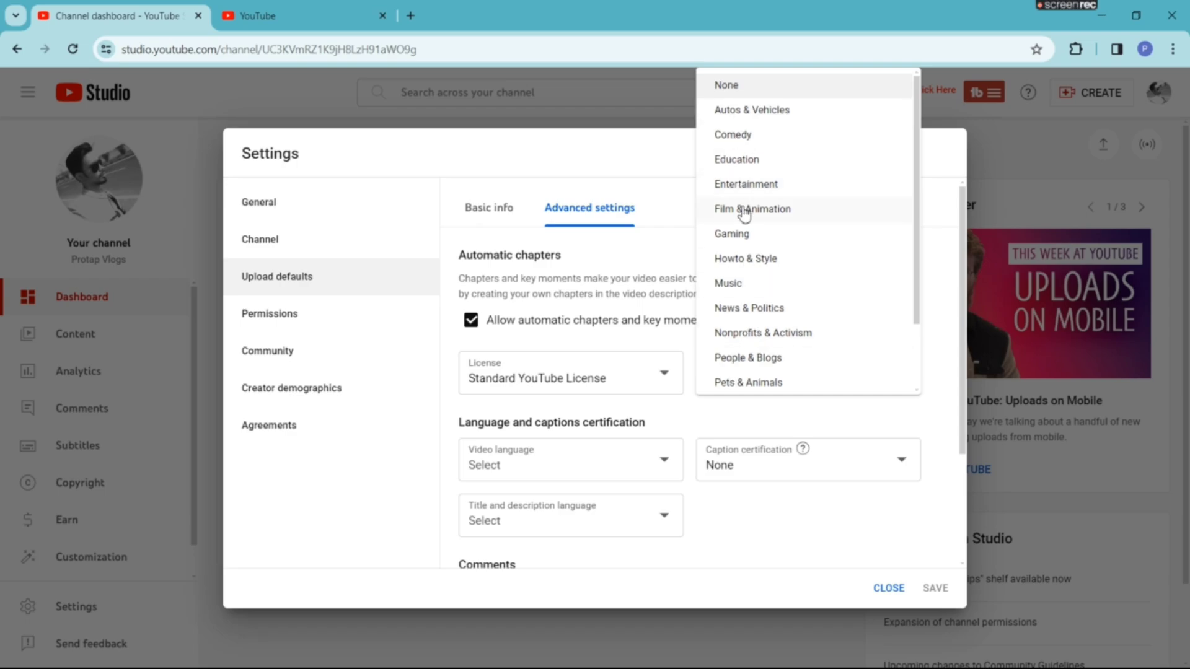
pyautogui.click(738, 360)
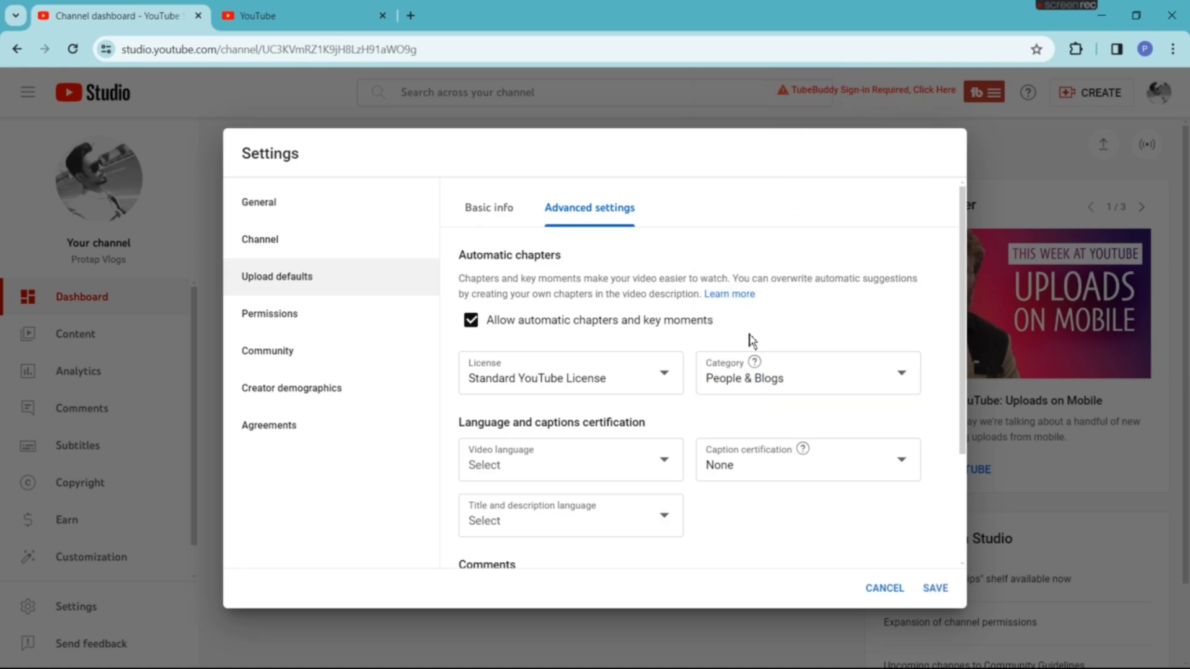
# Set the default video language for uploads to Bangla
pyautogui.scroll(-3, 802, 355)
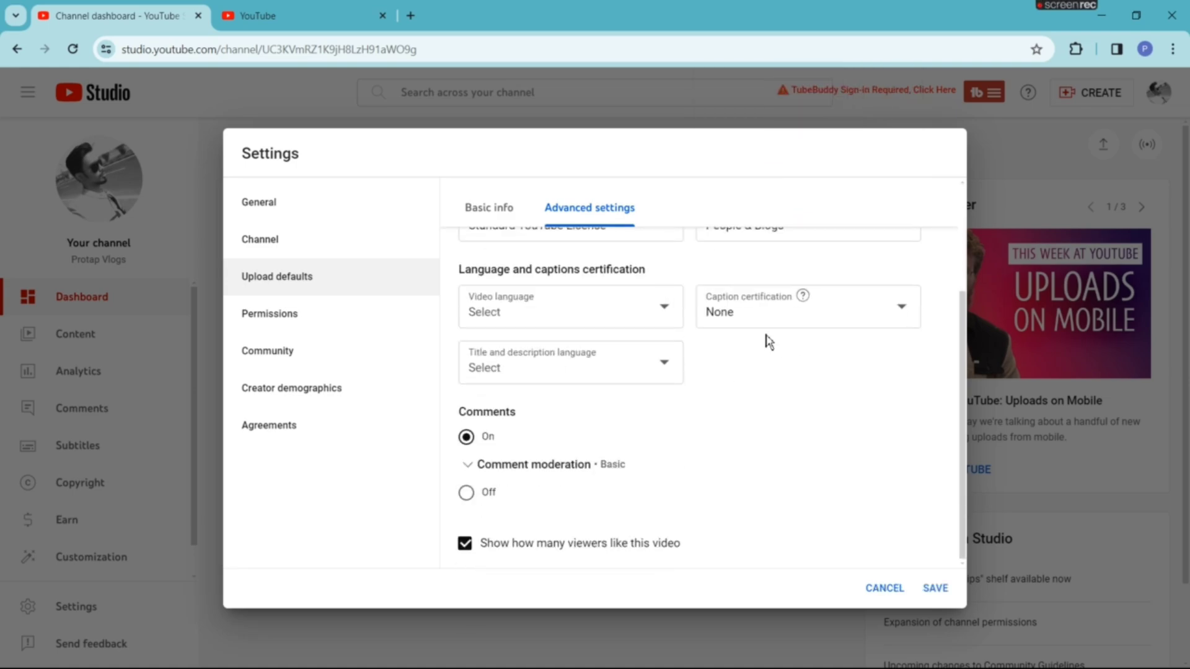
pyautogui.scroll(2, 769, 341)
pyautogui.click(503, 392)
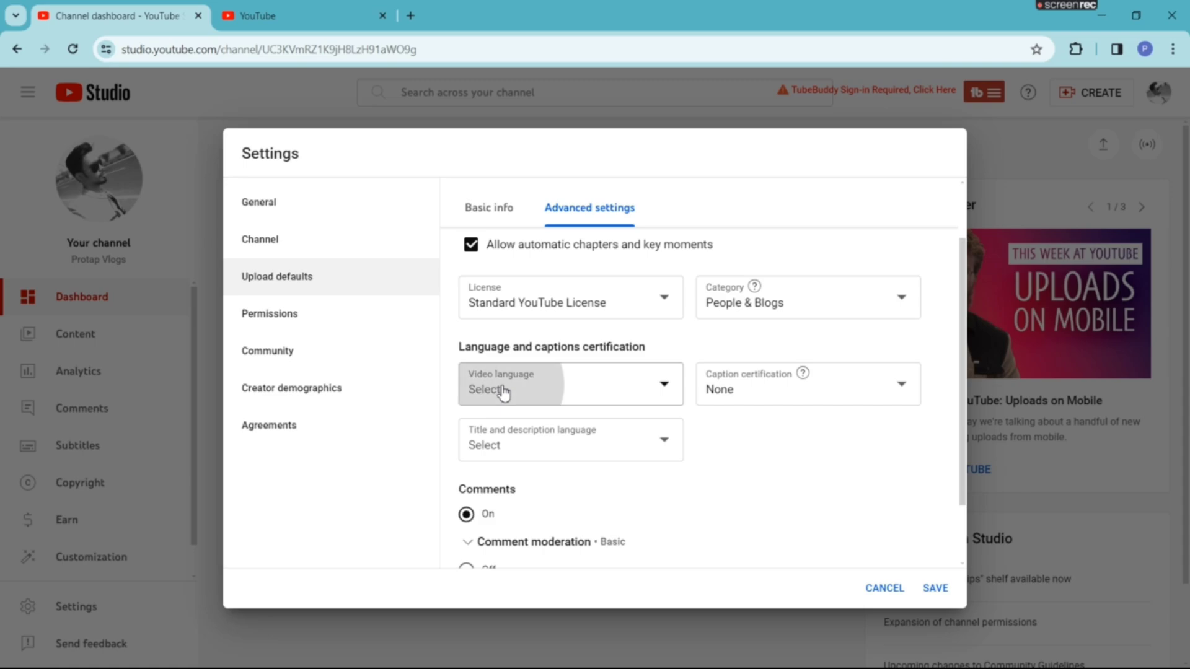
pyautogui.click(566, 390)
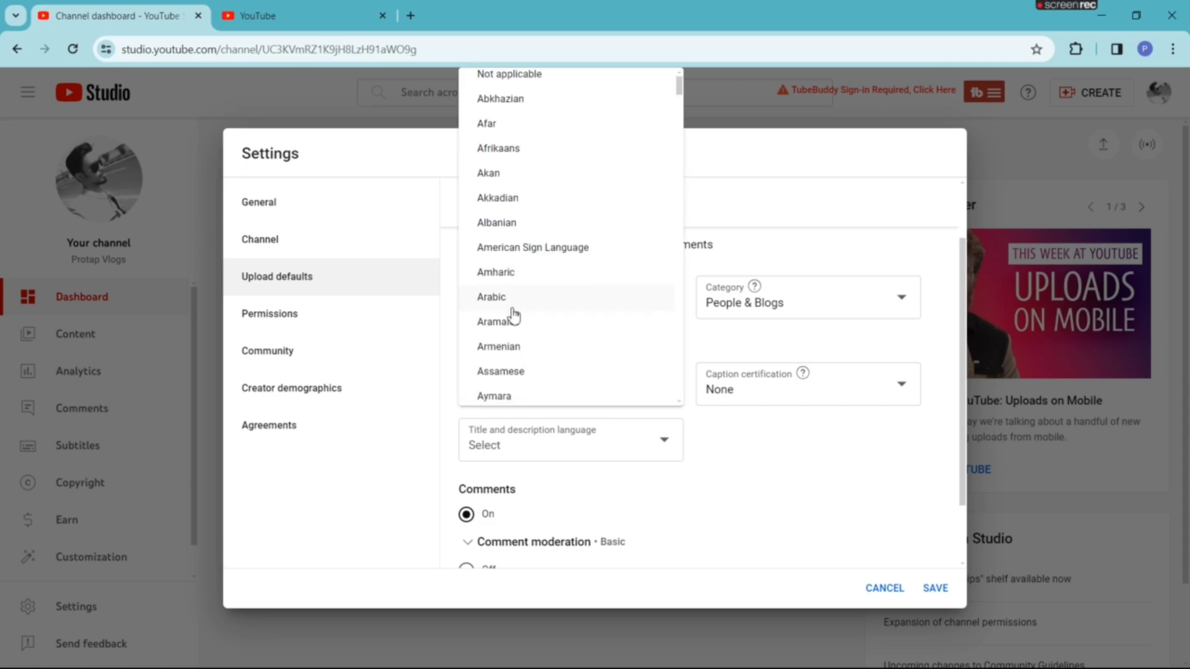
pyautogui.scroll(-2, 513, 315)
pyautogui.click(501, 329)
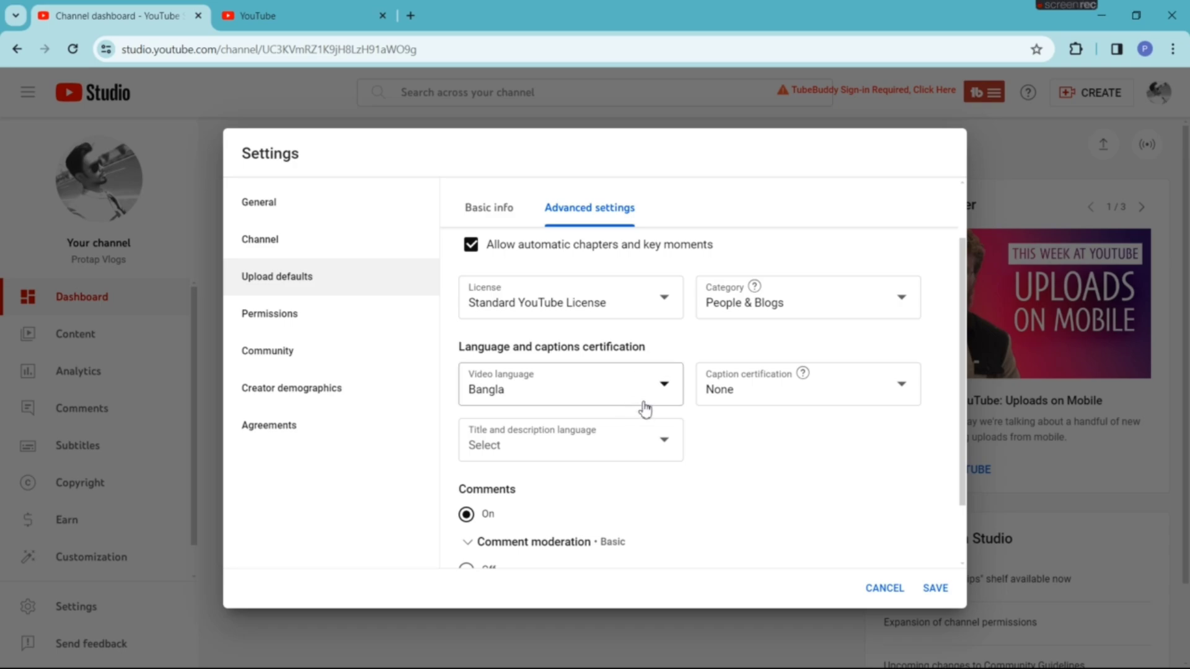
# Set the default title and description language to Bangla (India), leave comments on, and save the settings
pyautogui.click(513, 445)
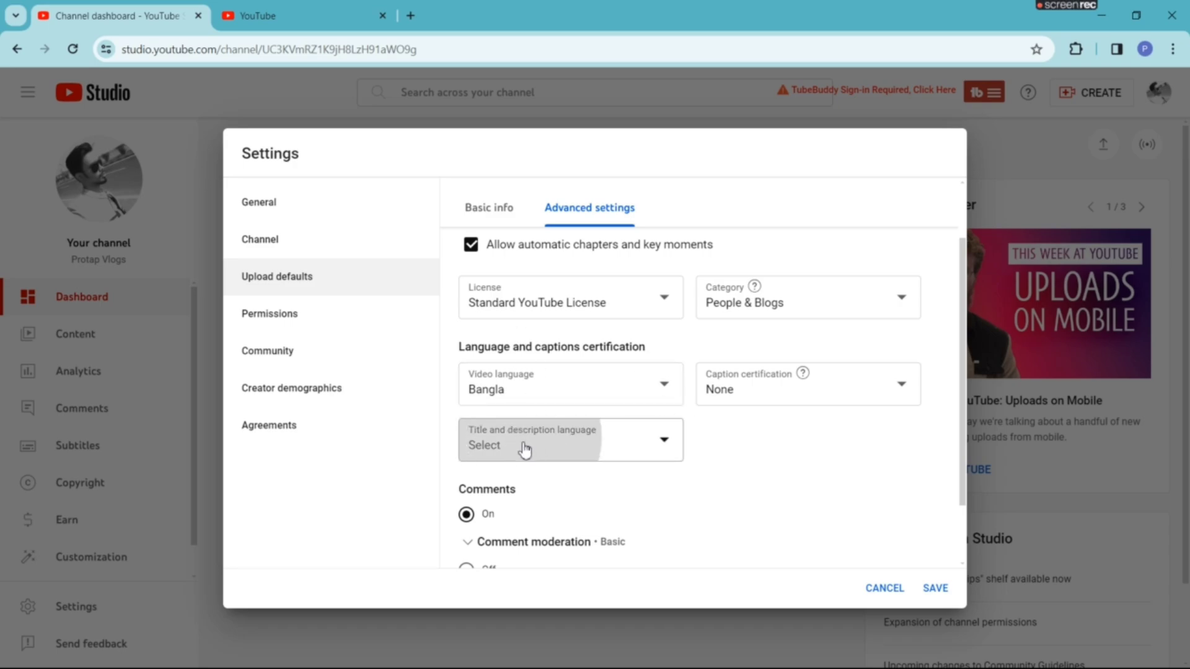
pyautogui.scroll(-1, 496, 397)
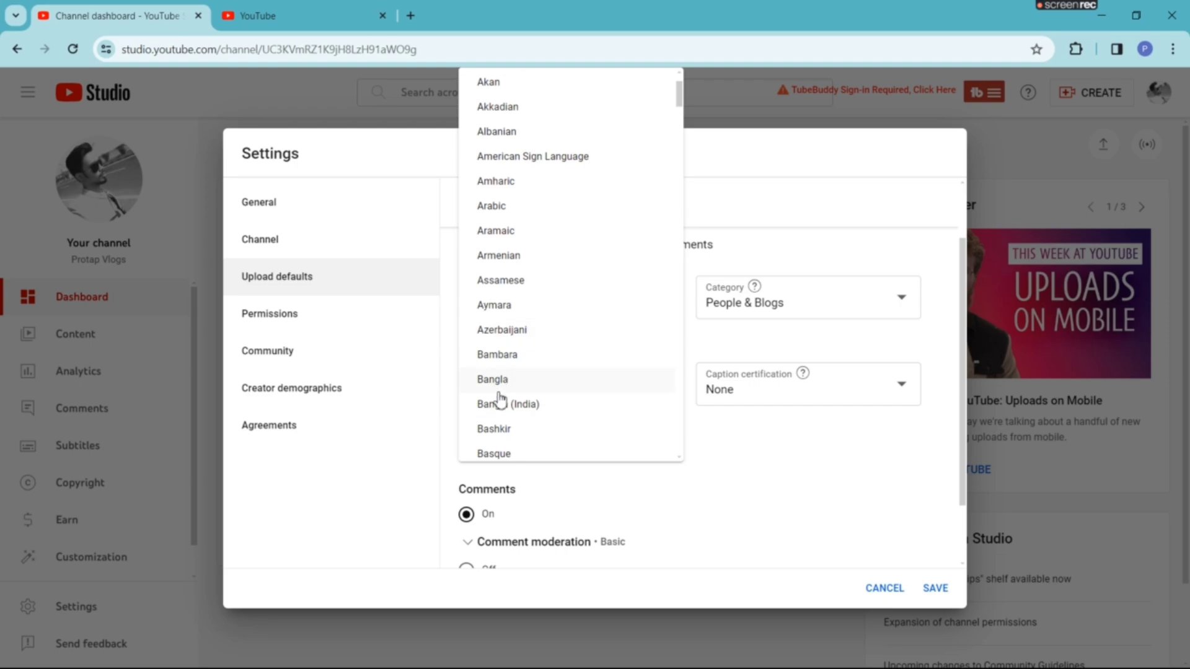
pyautogui.click(500, 409)
pyautogui.scroll(-1, 707, 456)
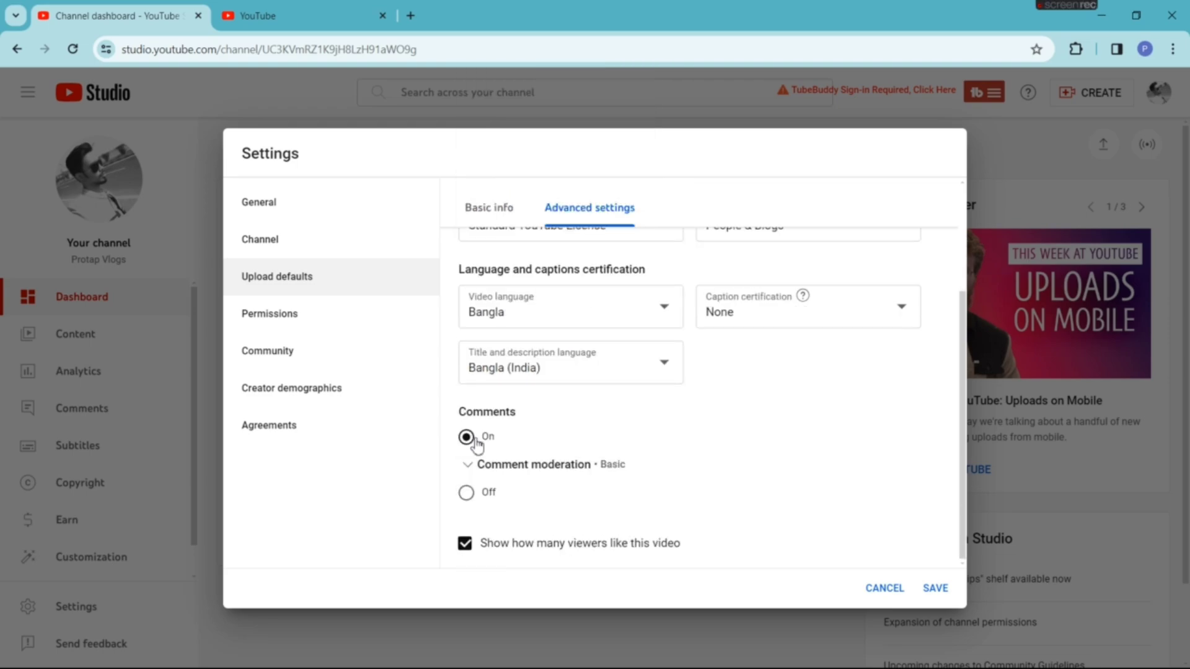
pyautogui.click(934, 589)
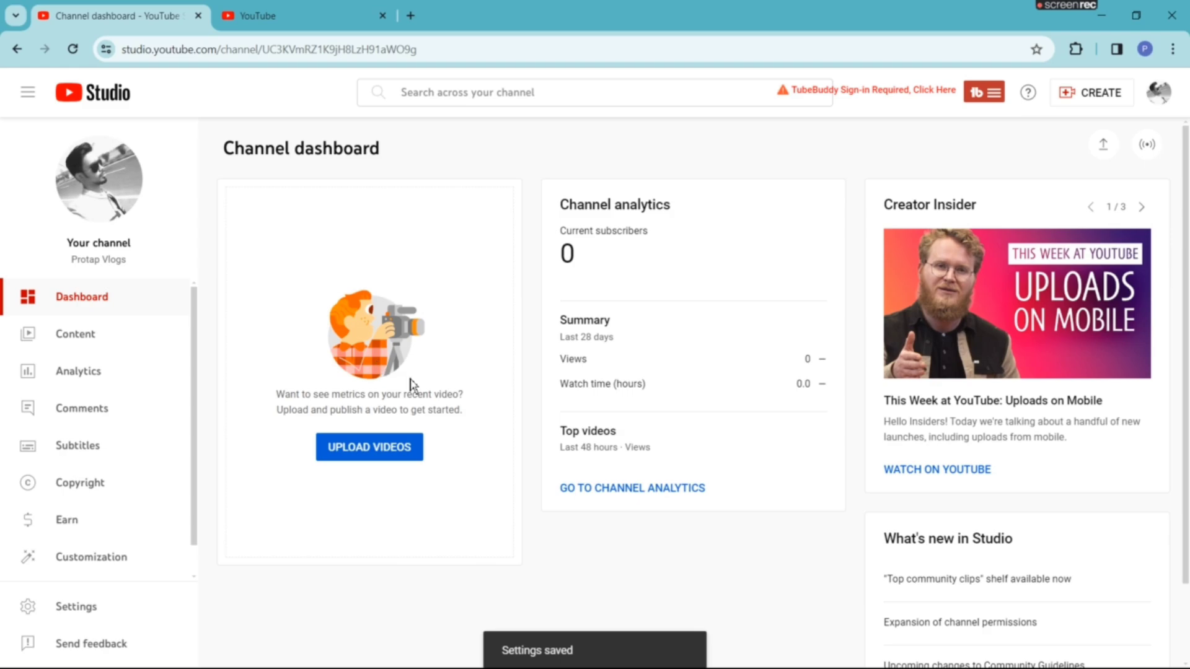
# Start uploading the km_20231205-1_1080p_30f video from the Desktop folder, using the upload page in the second browser tab
pyautogui.click(1102, 146)
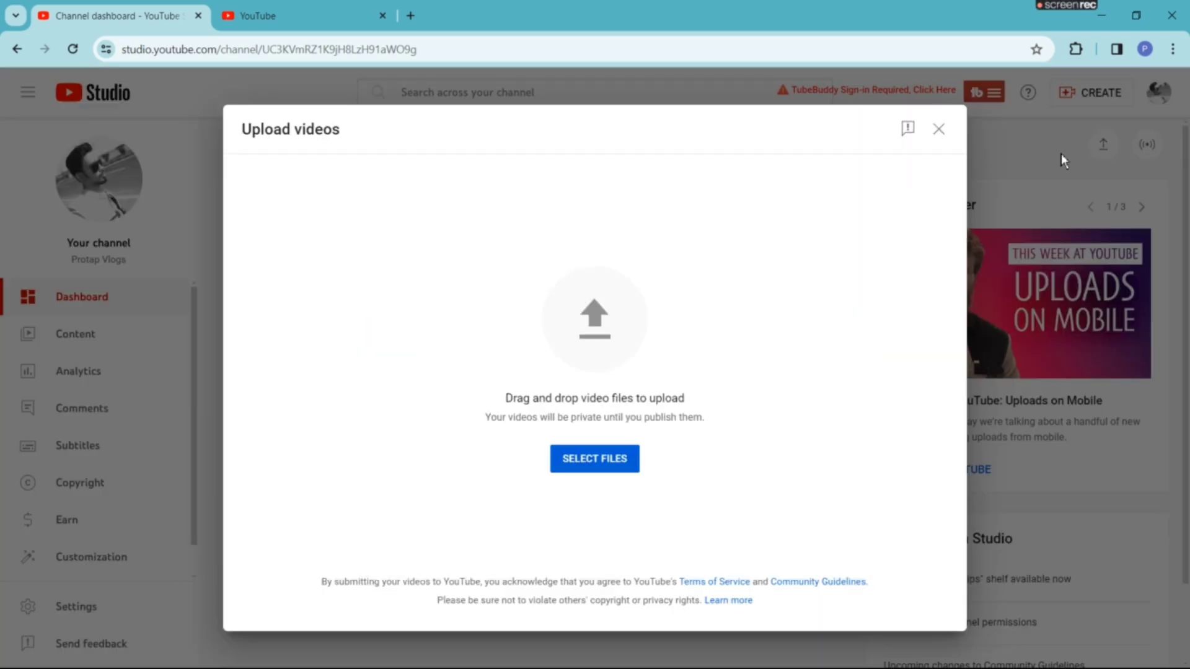
pyautogui.click(939, 132)
pyautogui.click(340, 11)
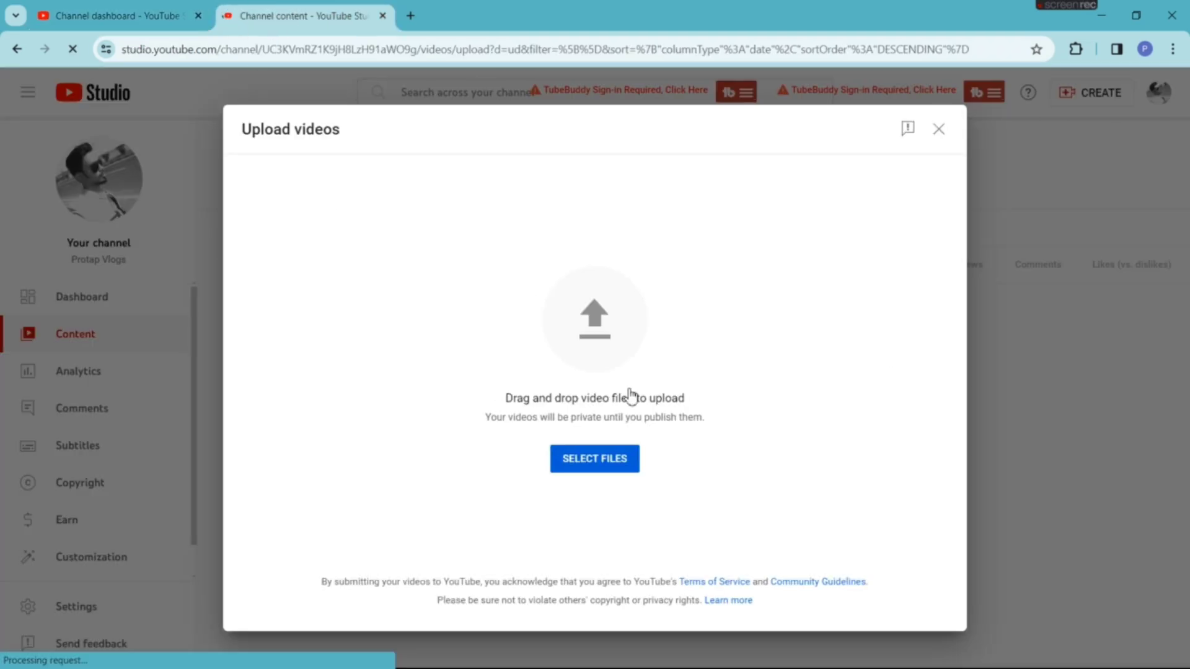
pyautogui.click(601, 465)
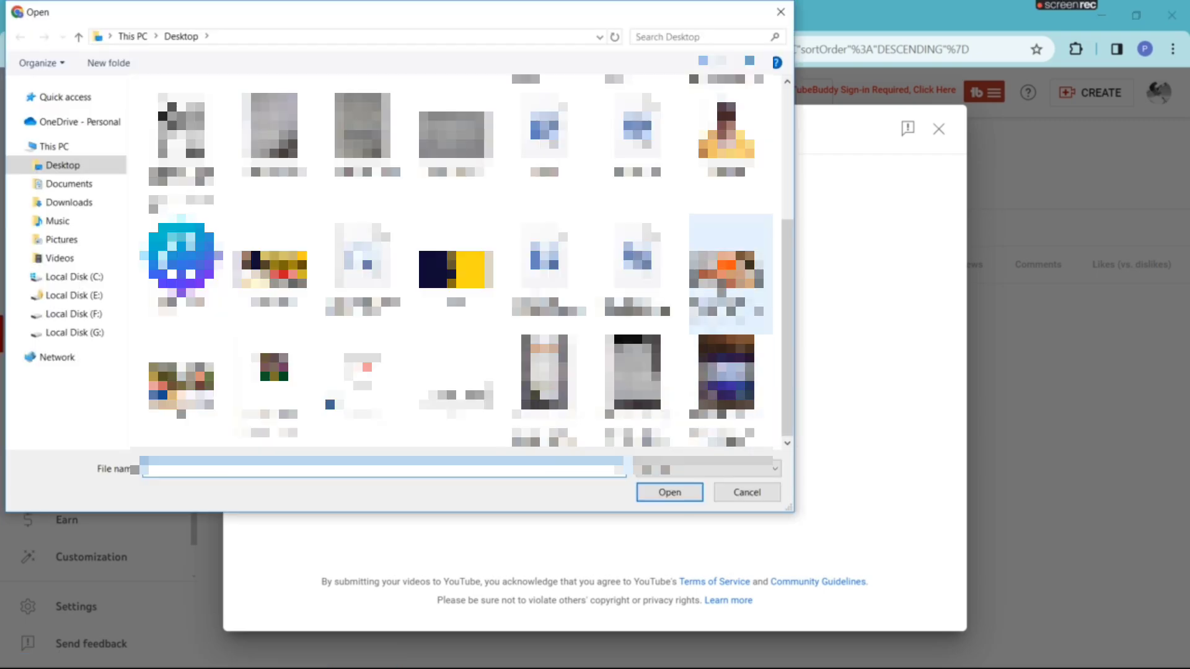
pyautogui.click(730, 266)
pyautogui.click(671, 493)
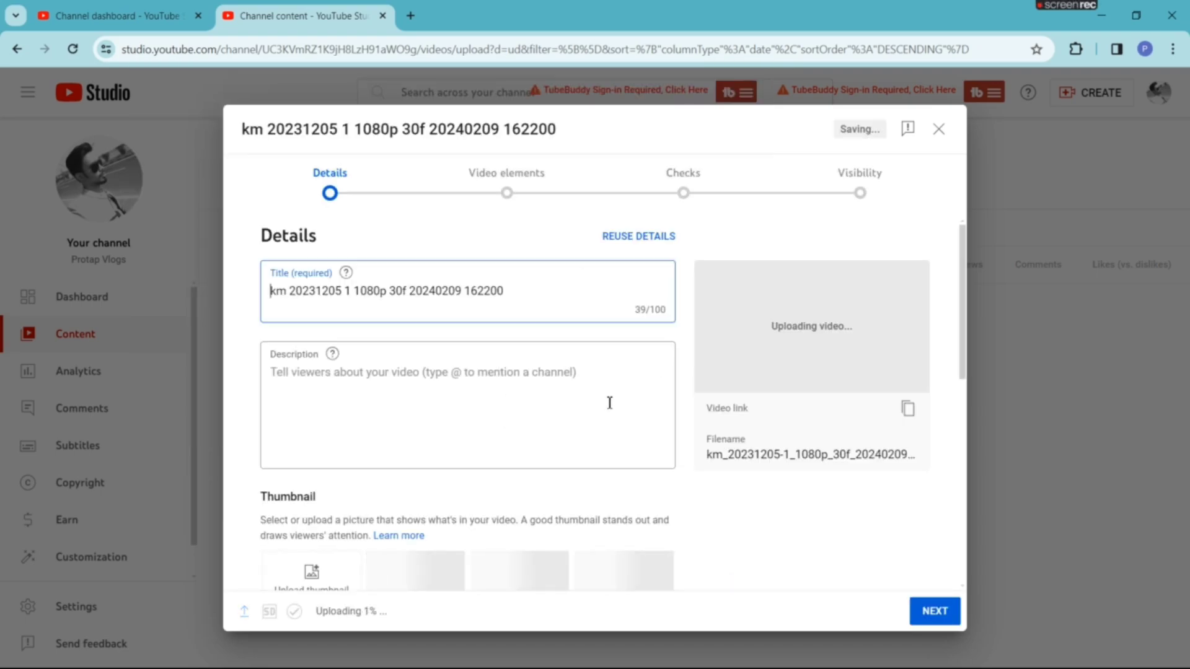
# Examine the upload's details form, covering the title, description, thumbnail, playlist and audience settings
pyautogui.scroll(-4, 601, 416)
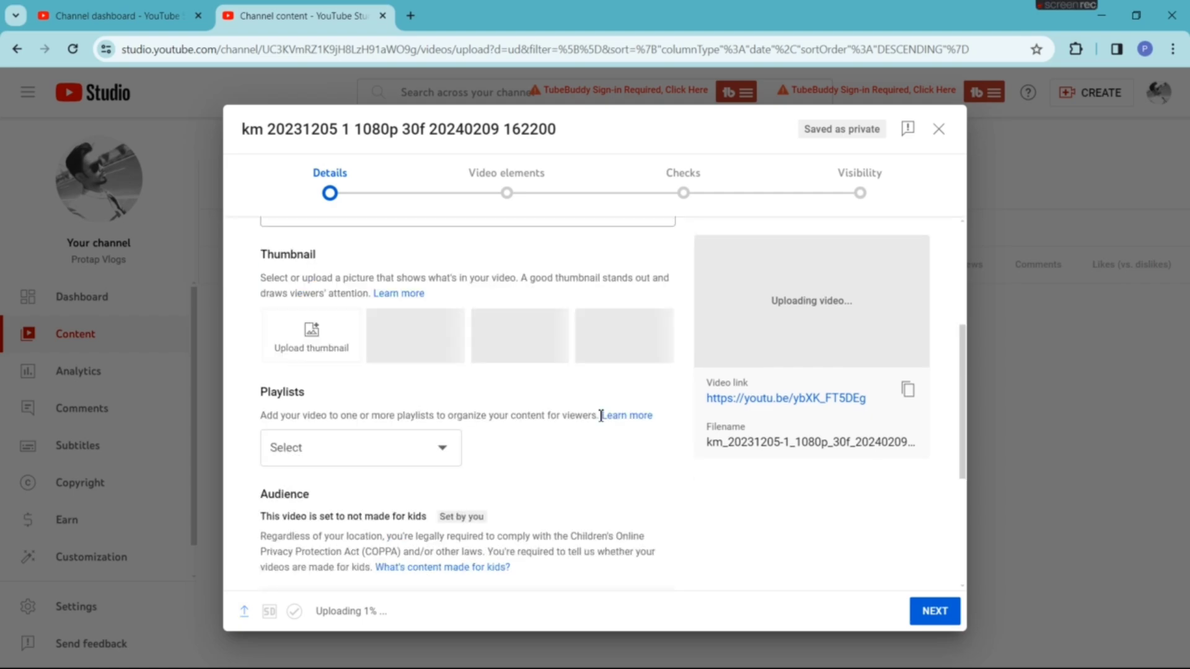
pyautogui.scroll(-2, 601, 415)
pyautogui.scroll(6, 481, 232)
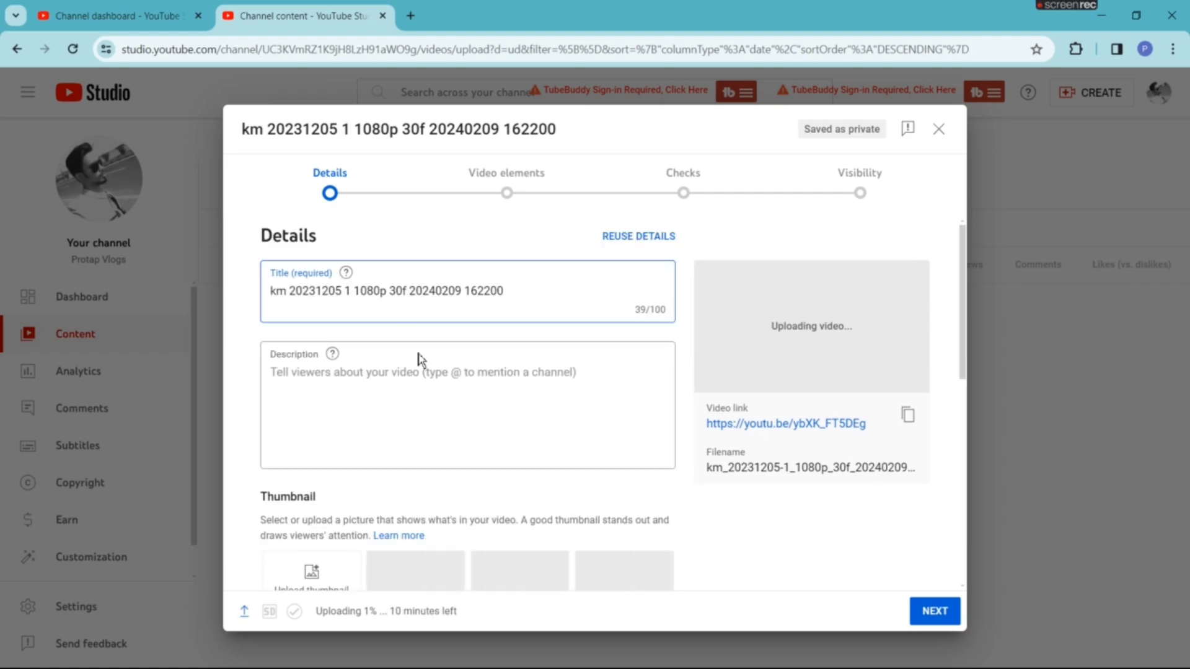
pyautogui.moveTo(271, 291); pyautogui.dragTo(558, 289)
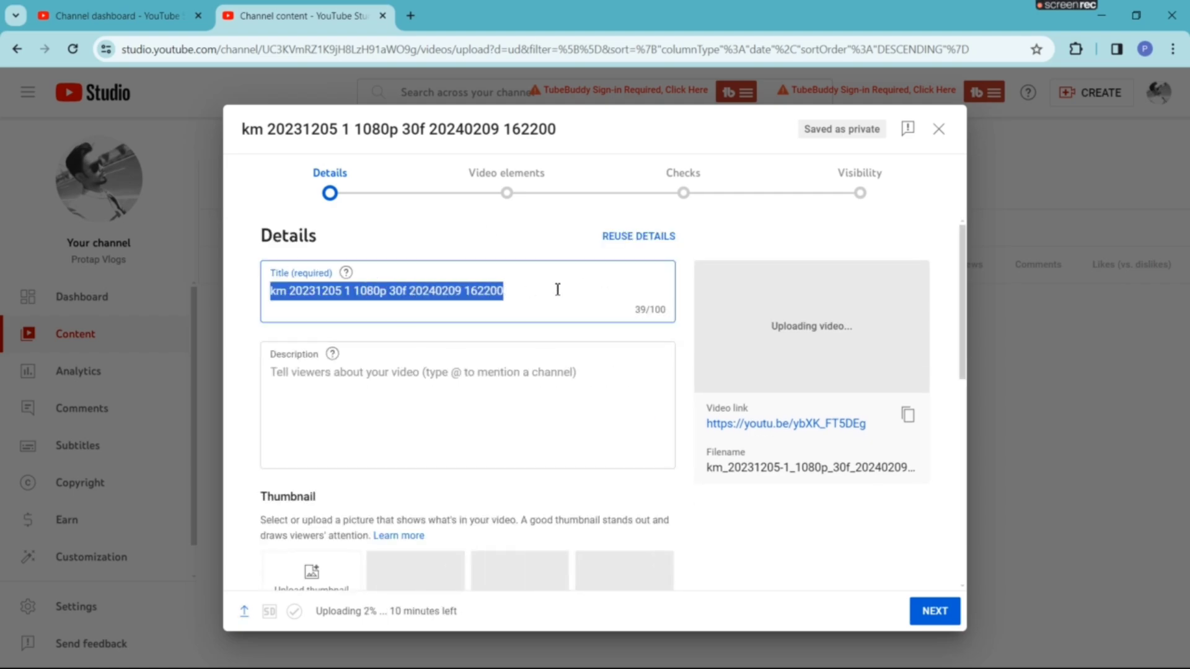
pyautogui.click(567, 292)
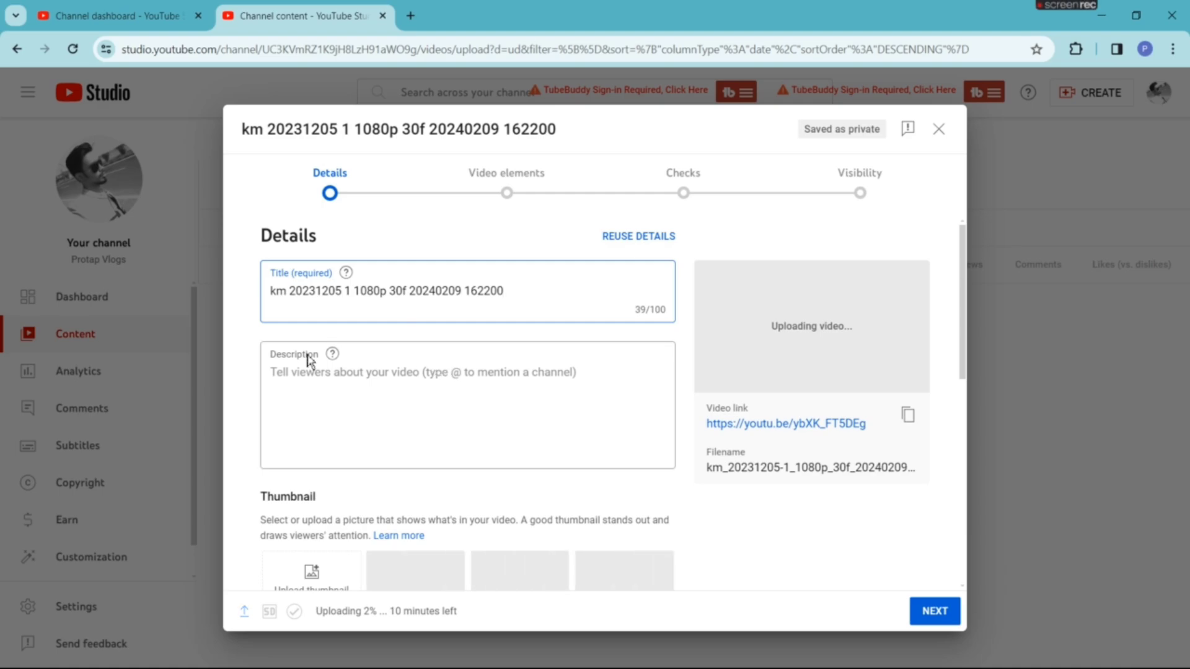
pyautogui.click(280, 367)
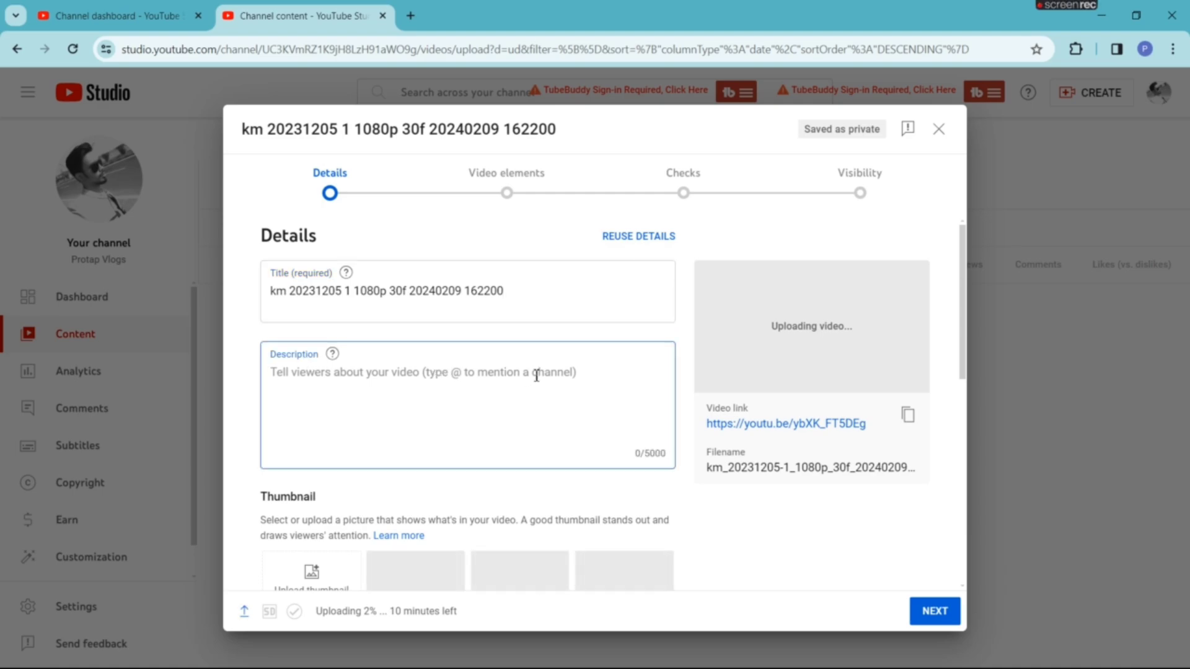
pyautogui.scroll(-4, 295, 388)
pyautogui.scroll(-4, 322, 452)
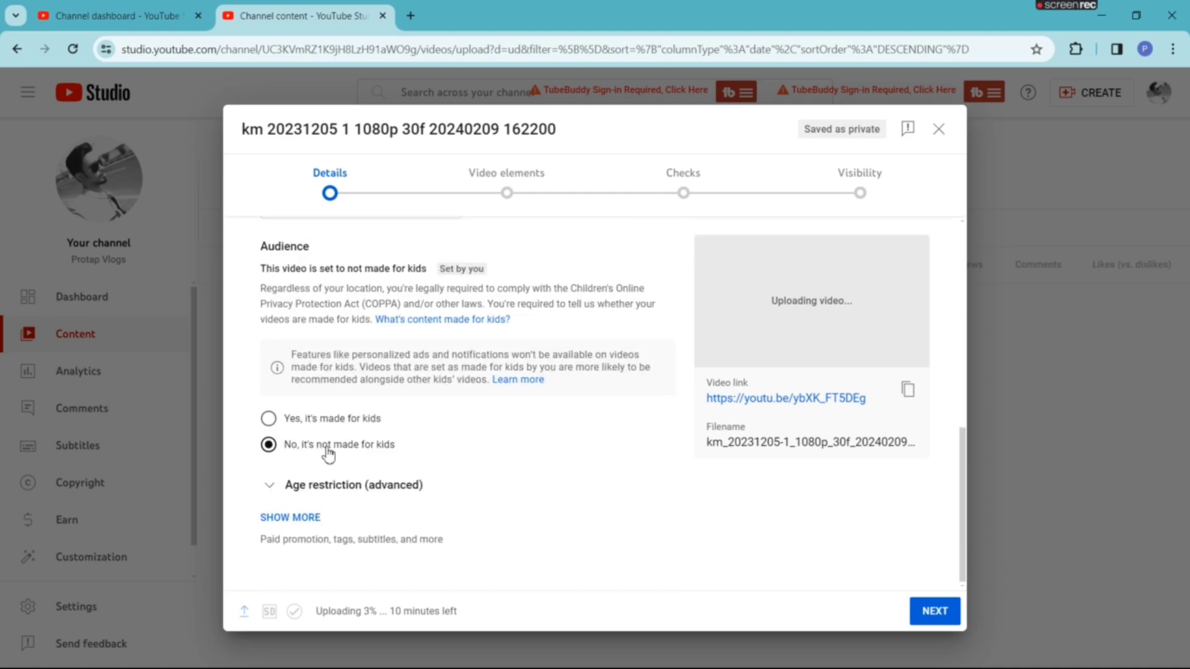
pyautogui.scroll(8, 328, 454)
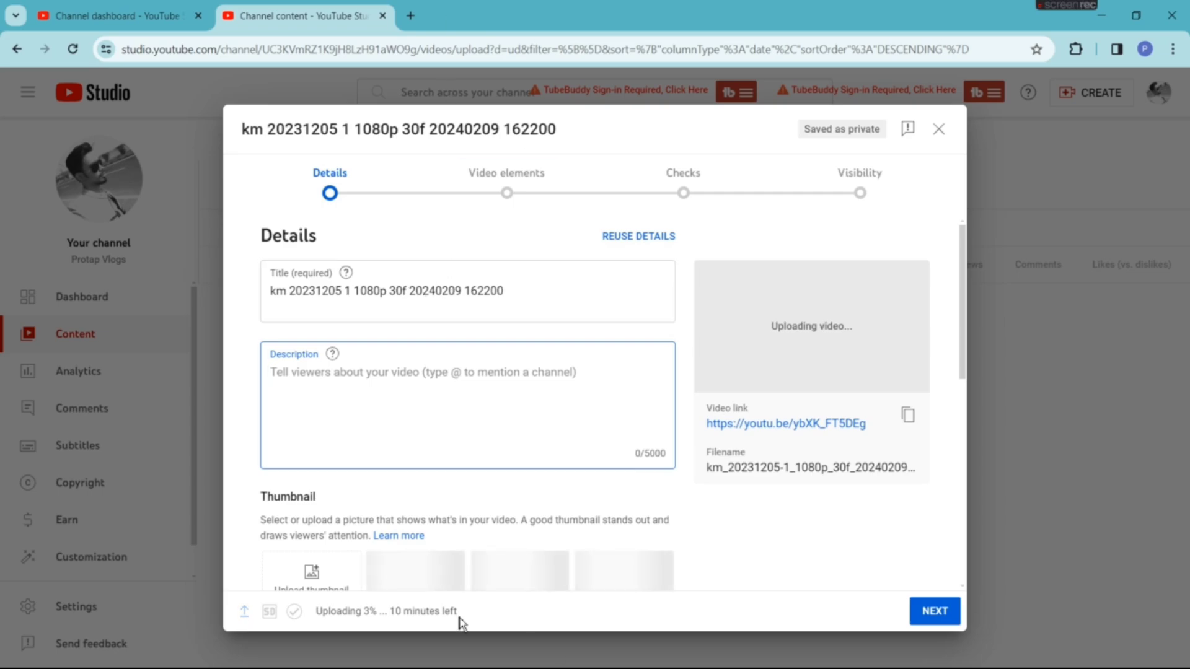
# Replace the video title with "MY FIRST VLOG ❤ || MY FIRST VIDEO ON YOUTUBE ||" followed by the channel name
pyautogui.click(516, 291)
pyautogui.moveTo(516, 291); pyautogui.dragTo(241, 296)
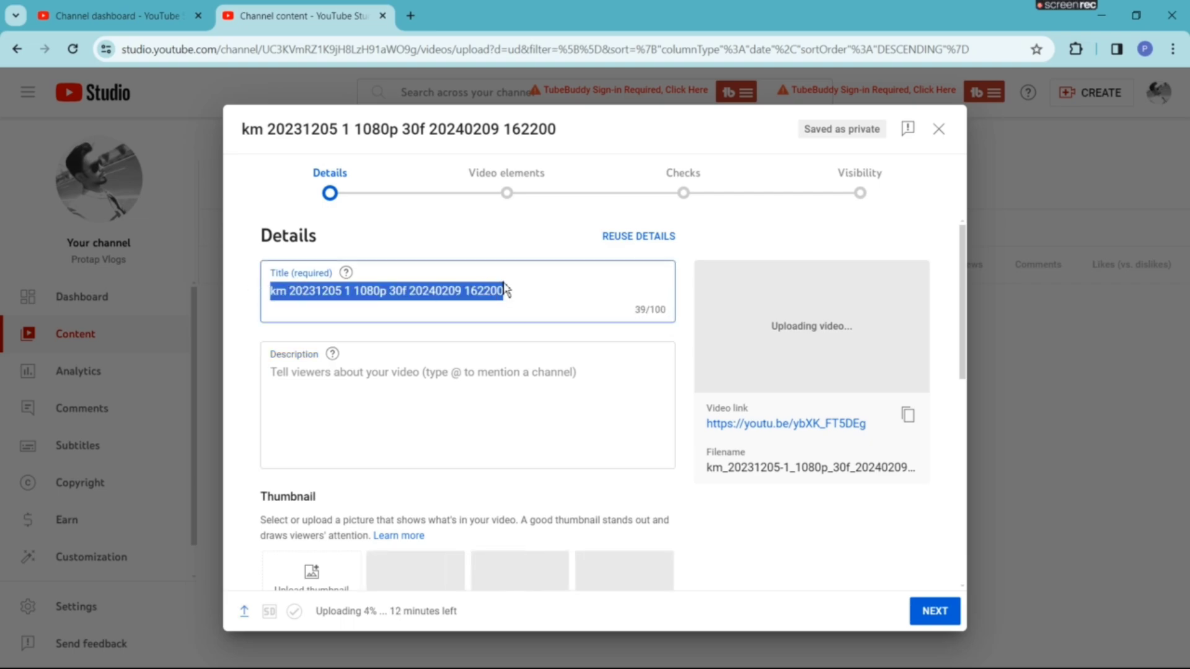
pyautogui.press('BackSpace')
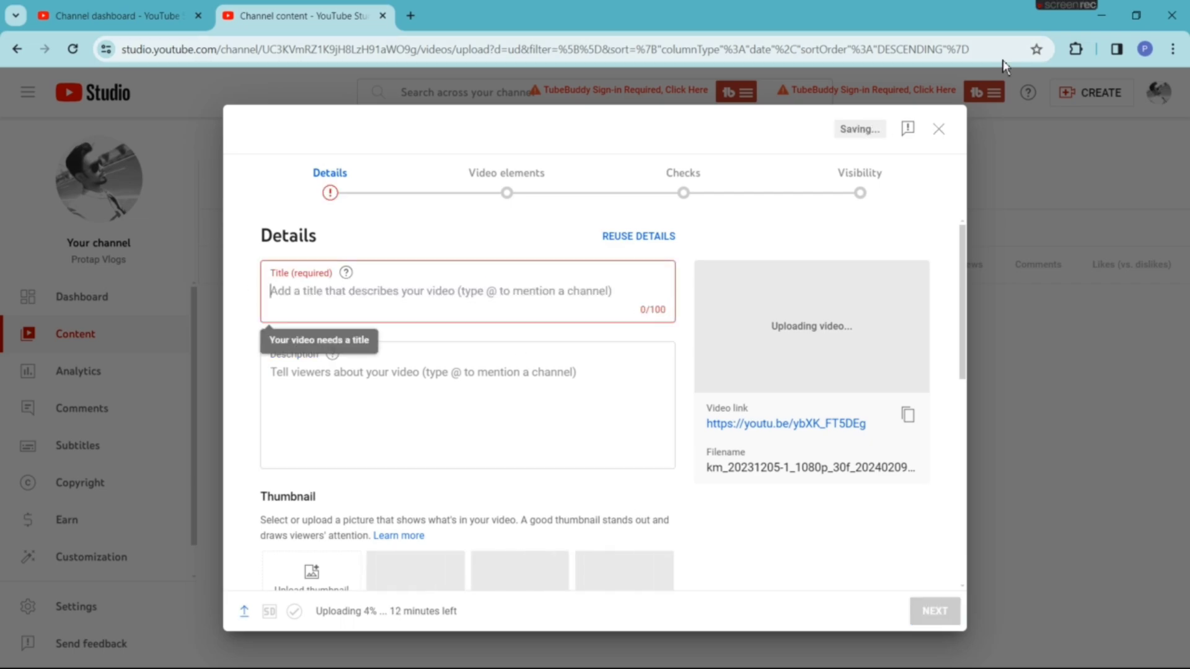
pyautogui.click(306, 291)
pyautogui.write('MY FIRST VLOG ❤ || MY FIRST VIDEO ON YOUTUBE || Protap vlog')
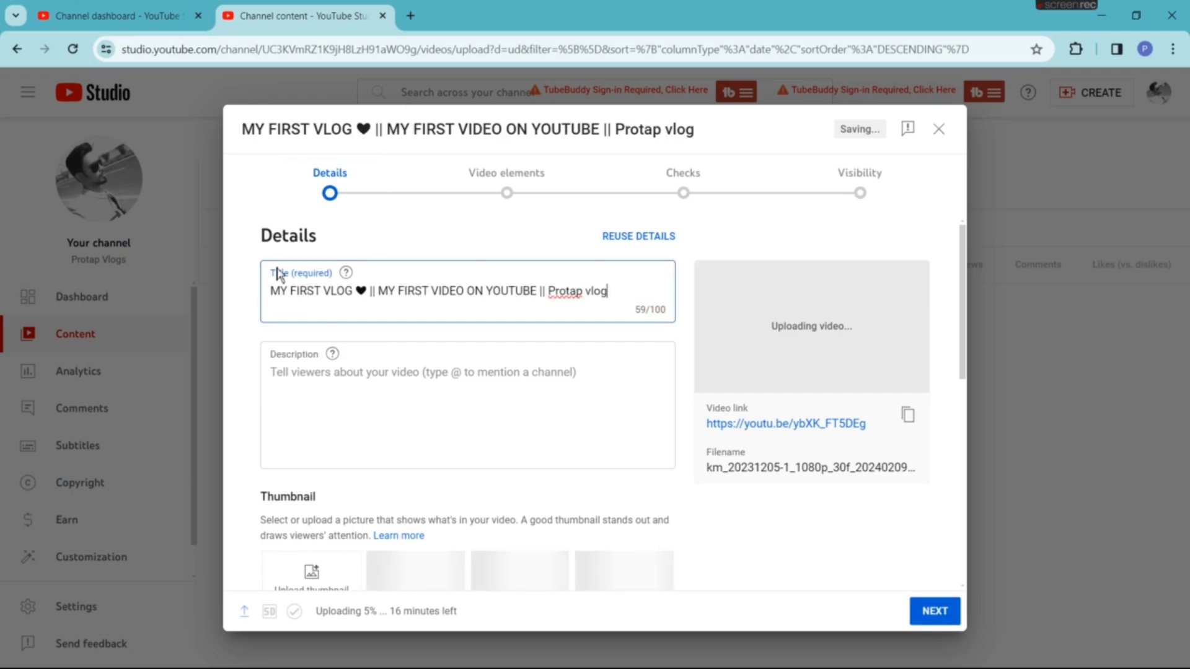
# Copy the full video title into the description field
pyautogui.click(344, 369)
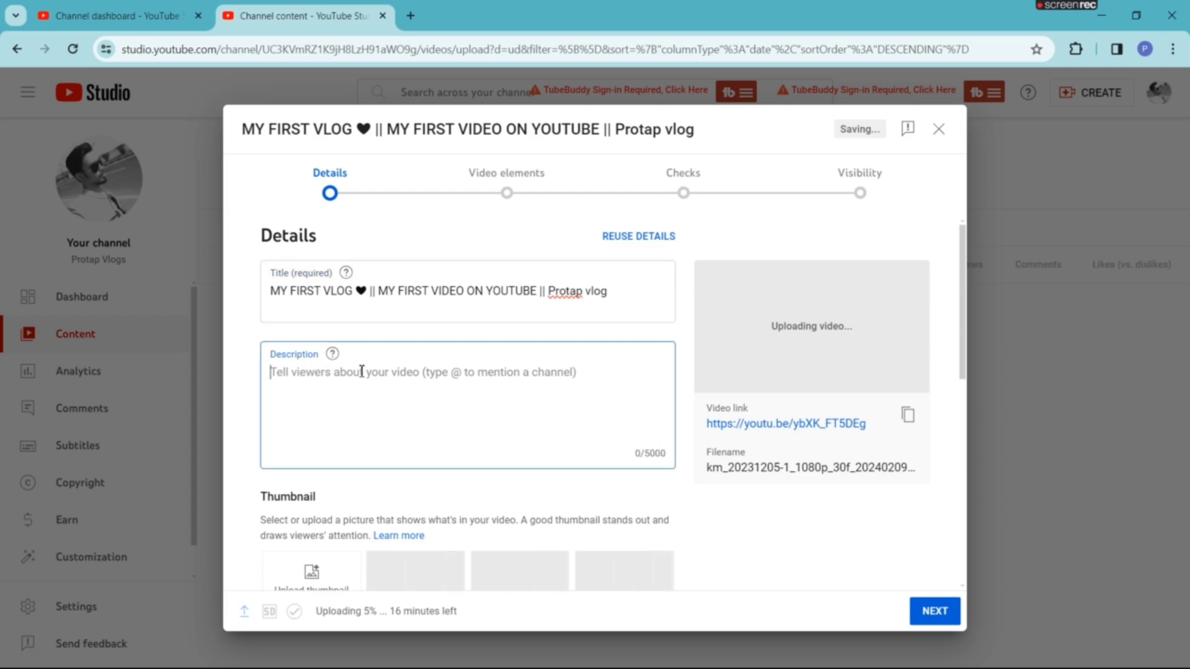
pyautogui.moveTo(607, 292); pyautogui.dragTo(270, 291)
pyautogui.hotkey('ctrl', 'c')
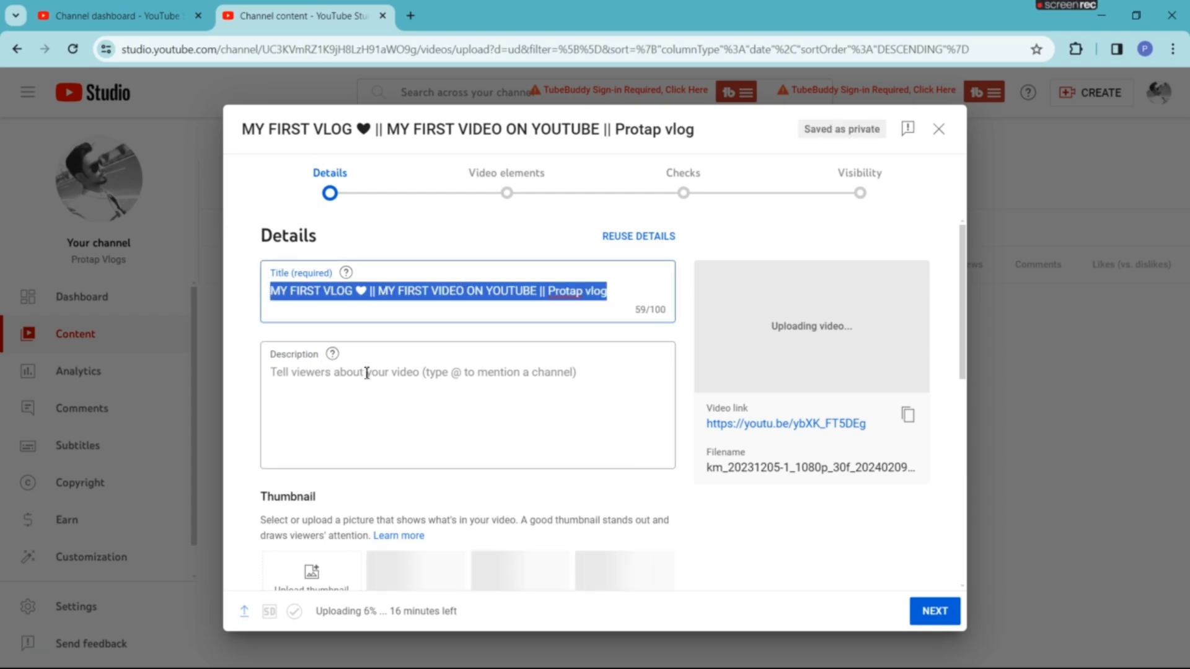
pyautogui.click(399, 370)
pyautogui.hotkey('ctrl', 'v')
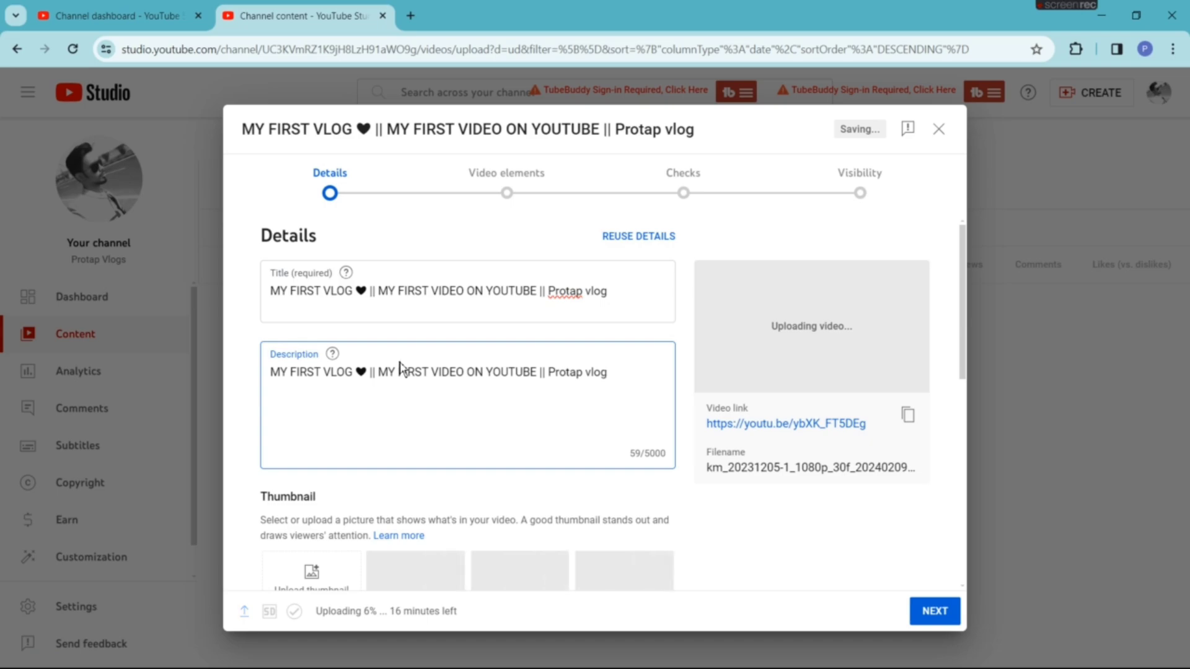
# Upload the image named My from the Desktop folder as the video's custom thumbnail
pyautogui.scroll(-3, 468, 371)
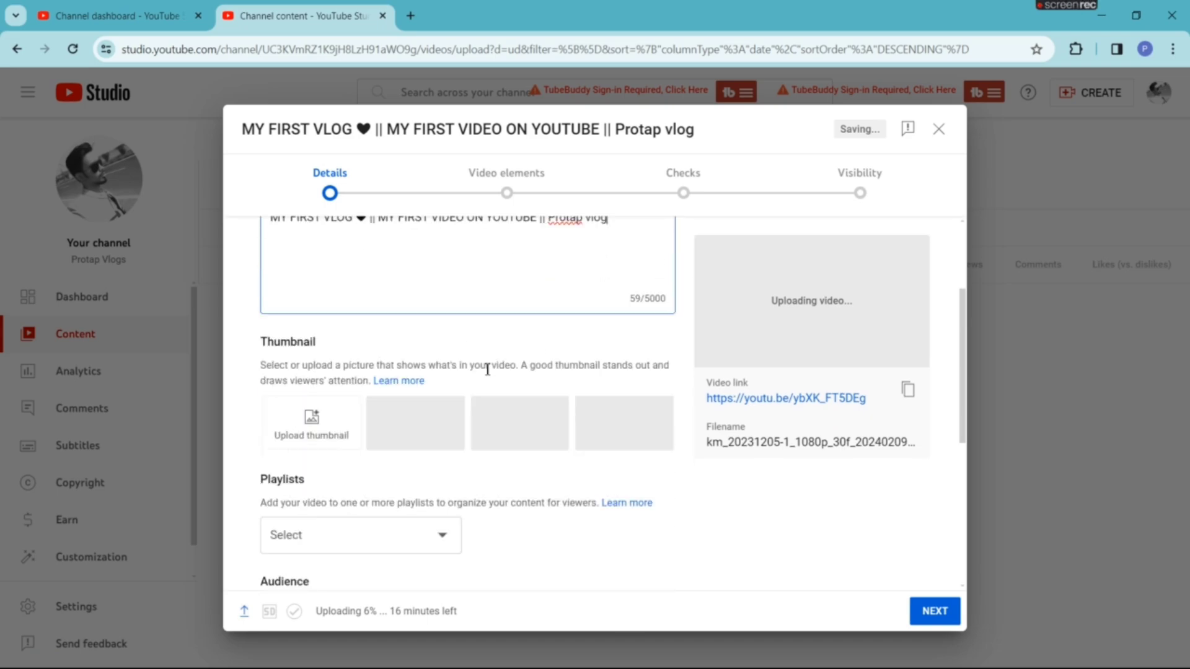
pyautogui.click(314, 428)
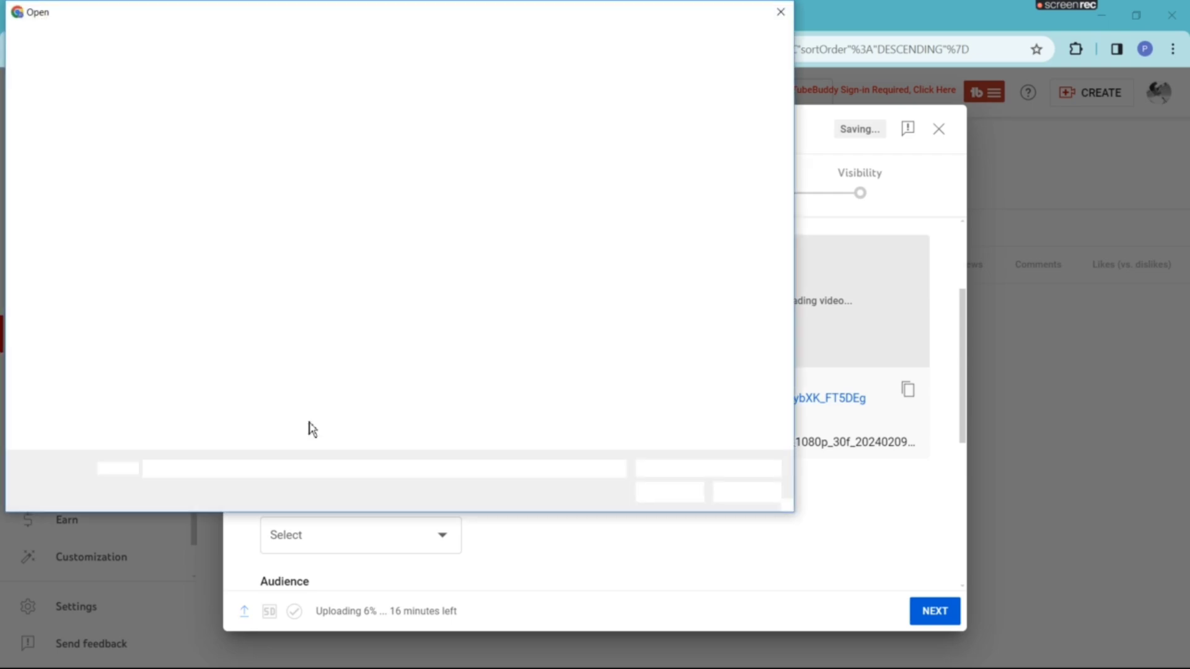
pyautogui.click(367, 362)
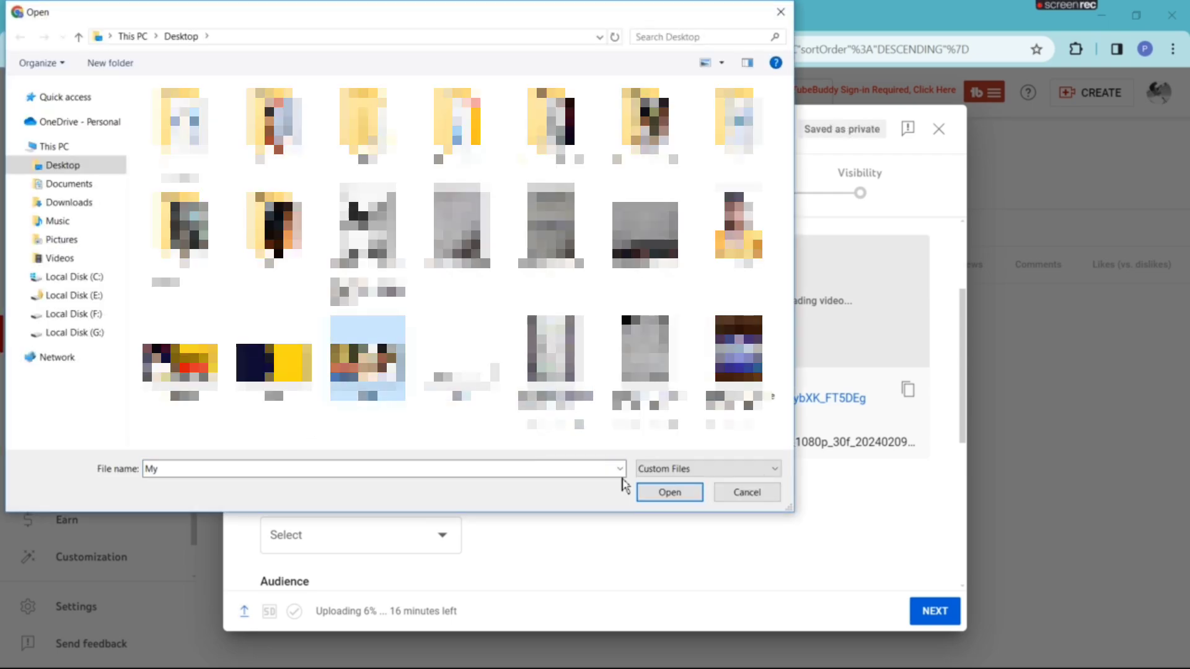
pyautogui.click(665, 492)
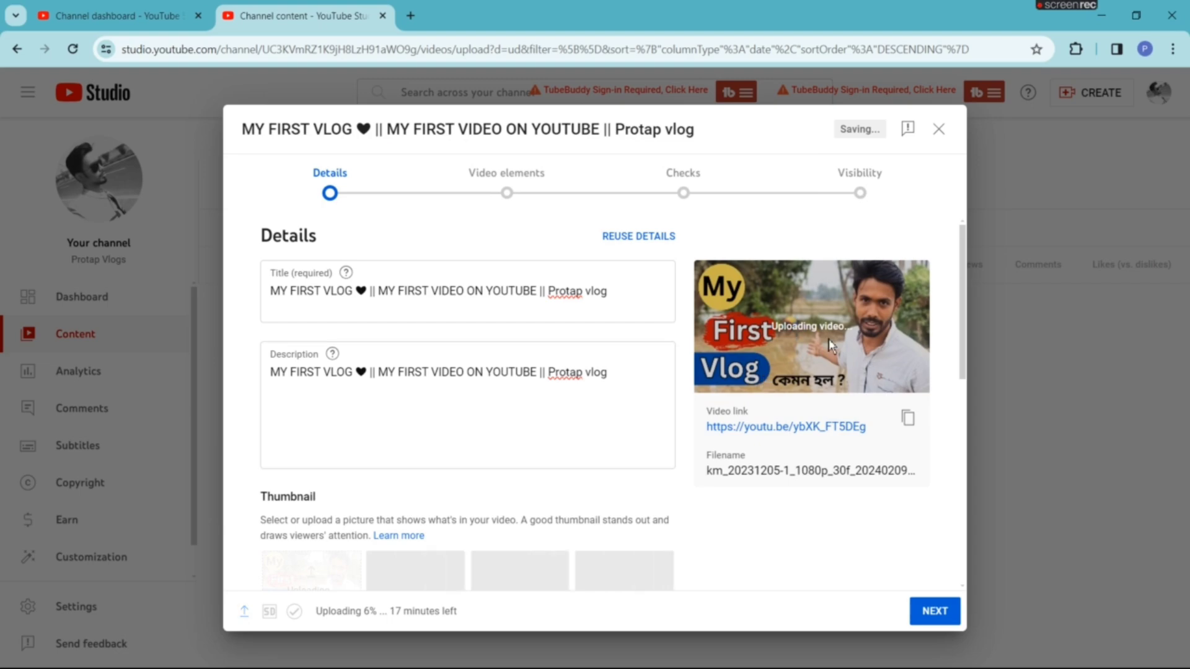
pyautogui.scroll(-5, 795, 350)
pyautogui.scroll(4, 795, 350)
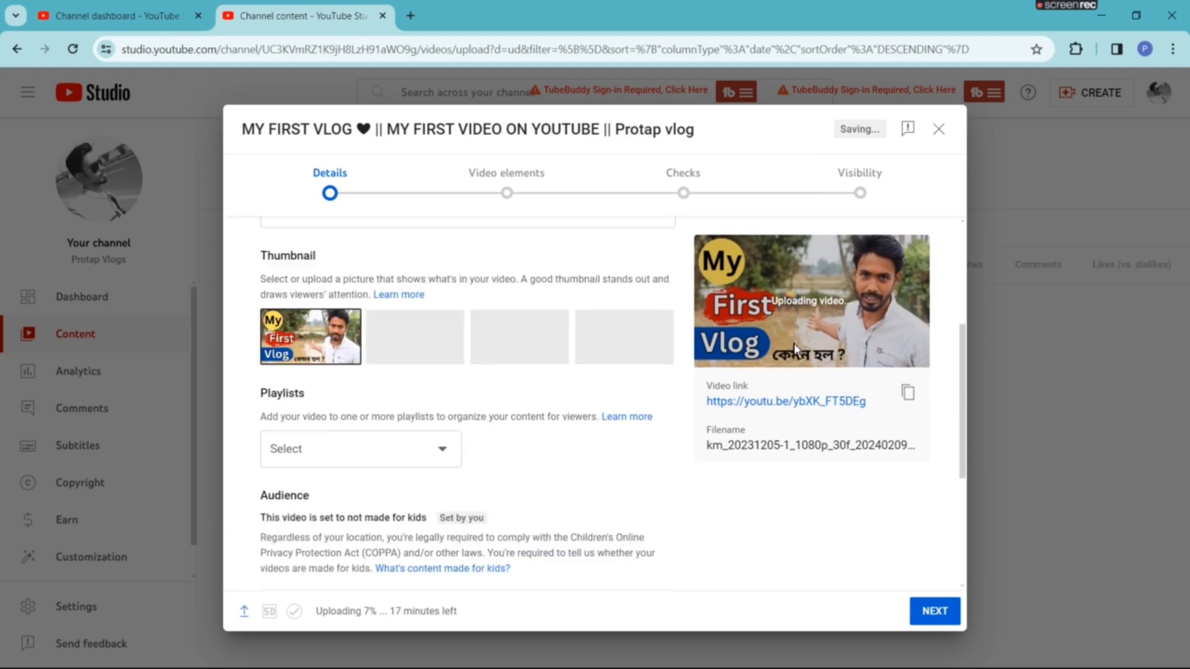
# Create a public playlist titled "Daly Vlog" and add the video to it
pyautogui.scroll(-4, 305, 372)
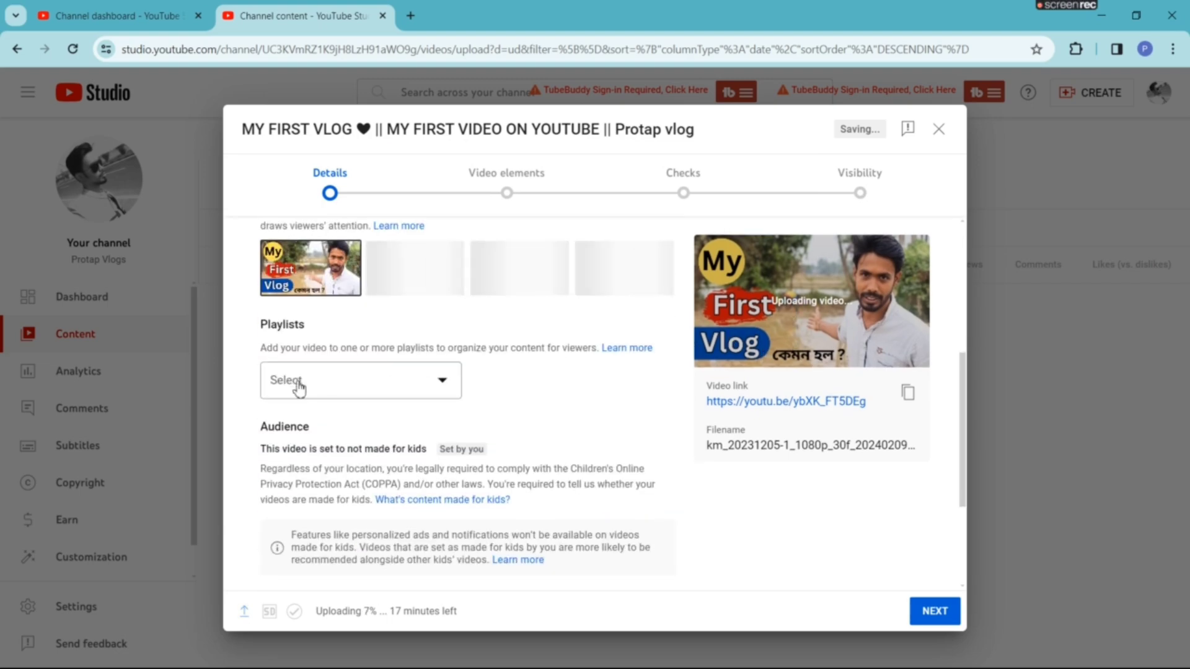
pyautogui.click(296, 385)
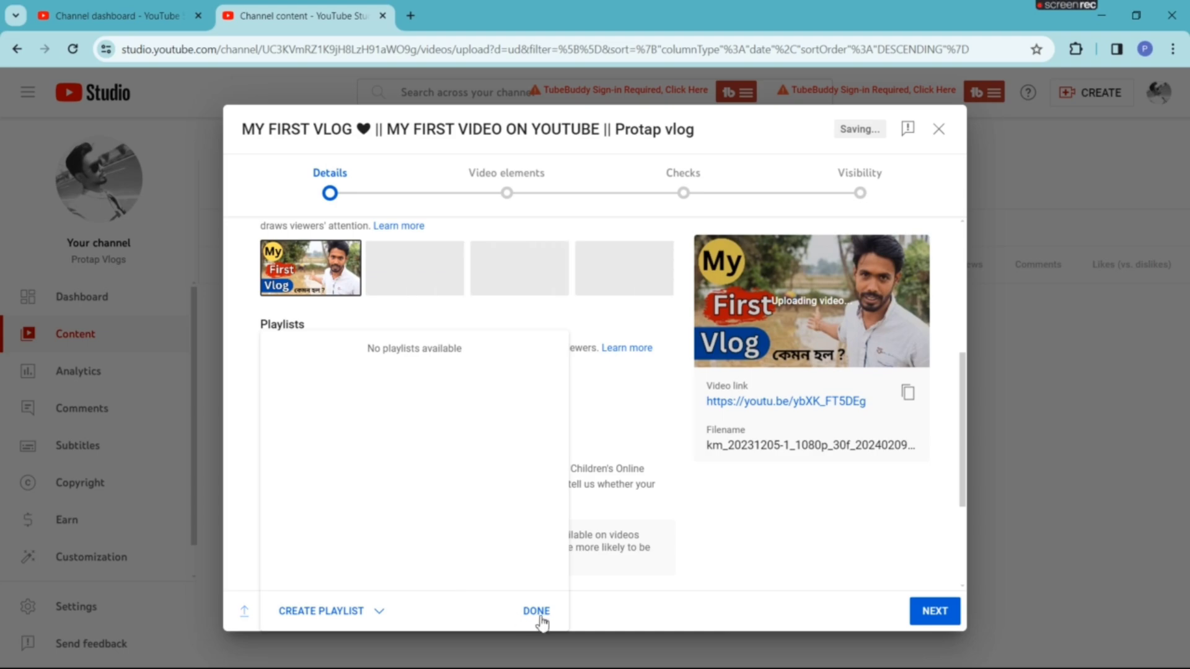
pyautogui.click(319, 607)
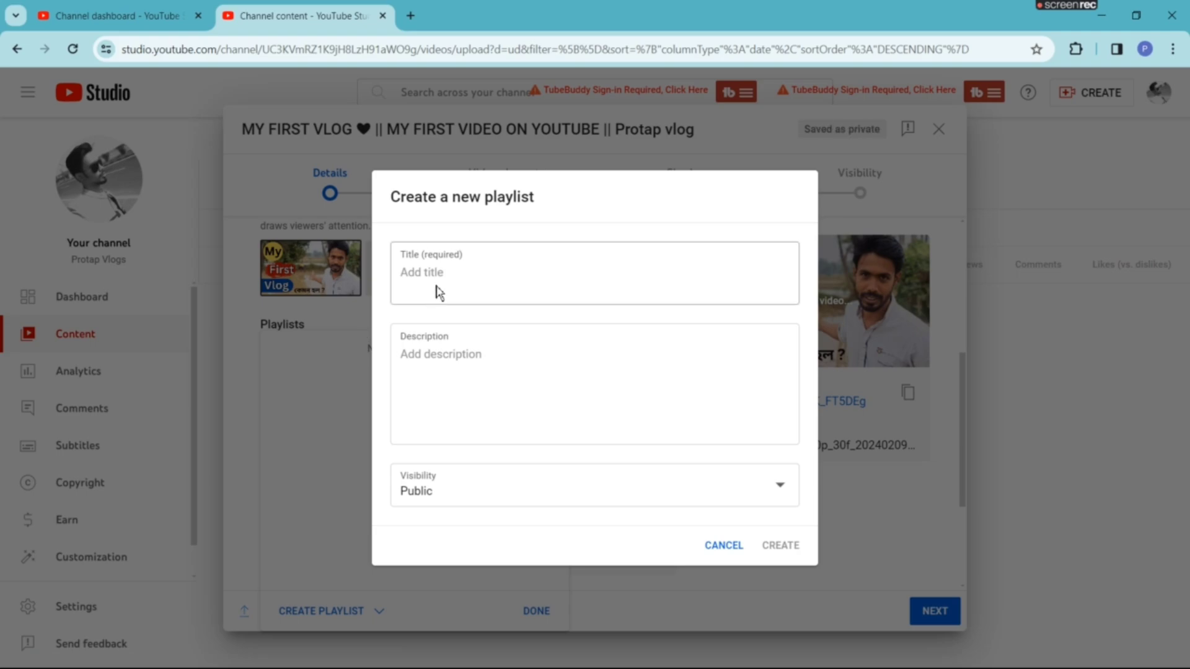
pyautogui.click(441, 266)
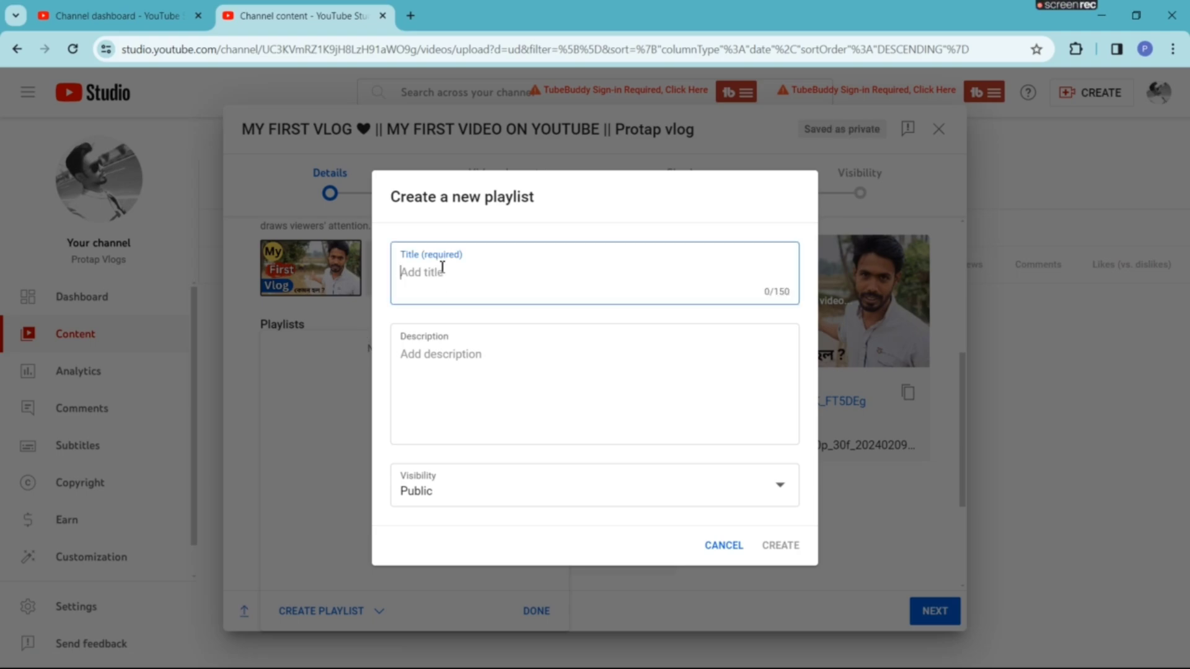
pyautogui.write('Daly Vlog')
pyautogui.click(783, 548)
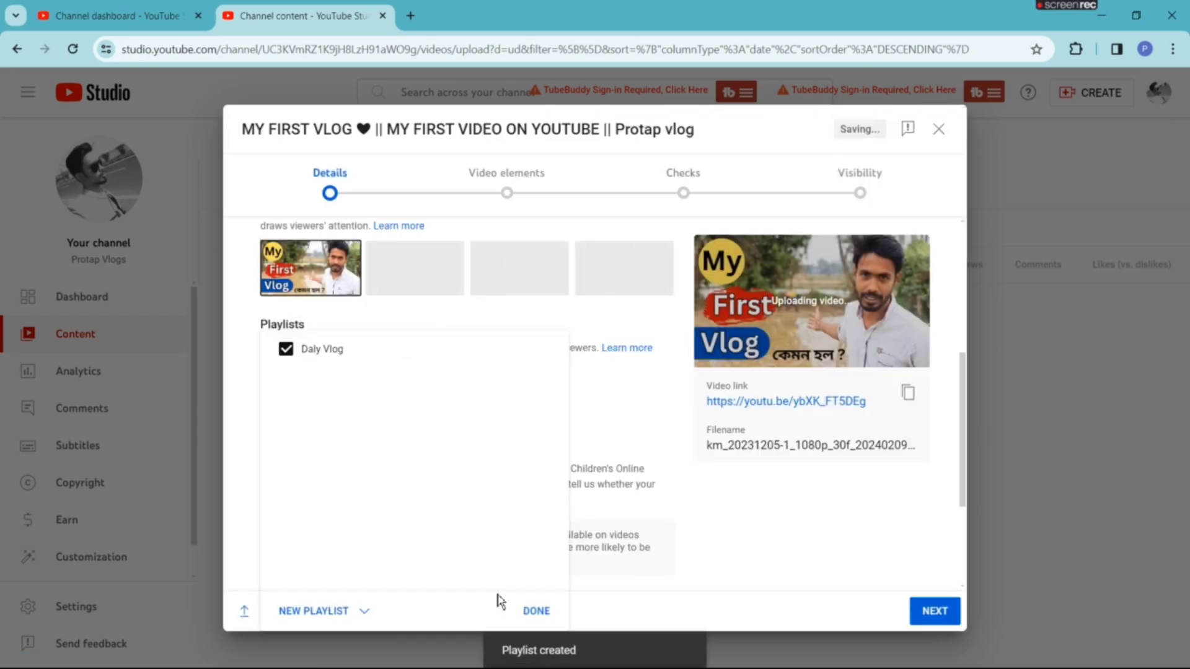
pyautogui.click(536, 612)
# Advance from the details through video elements and checks to the visibility stage, without adding subtitles, an end screen or cards
pyautogui.scroll(5, 507, 359)
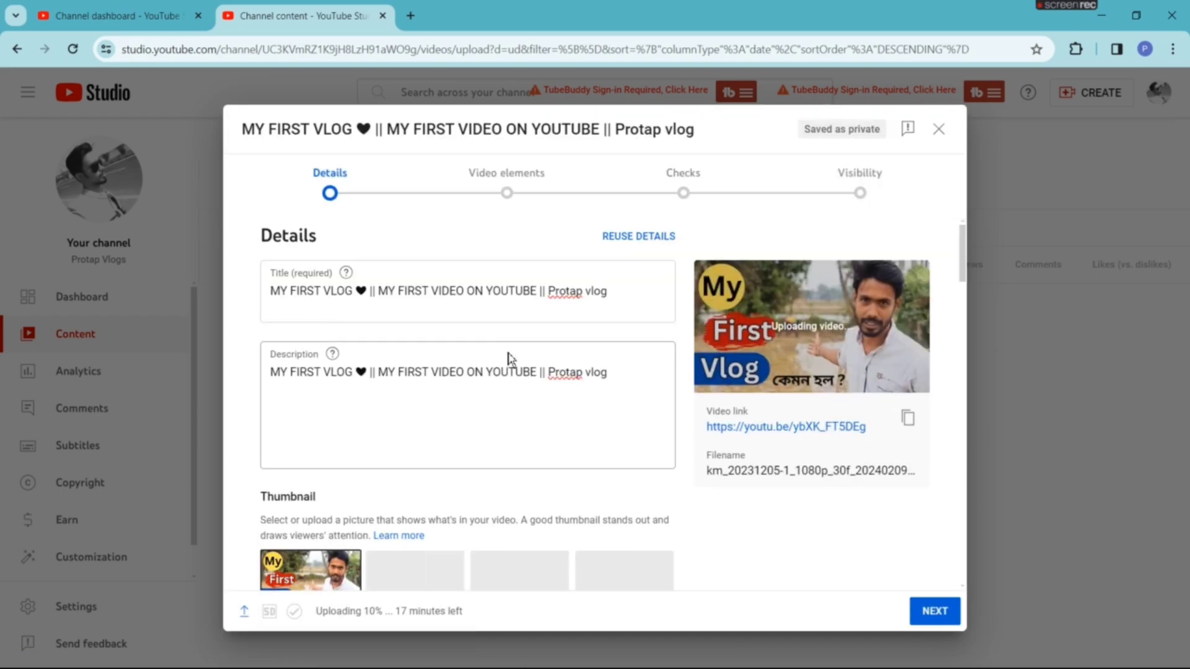
pyautogui.click(958, 609)
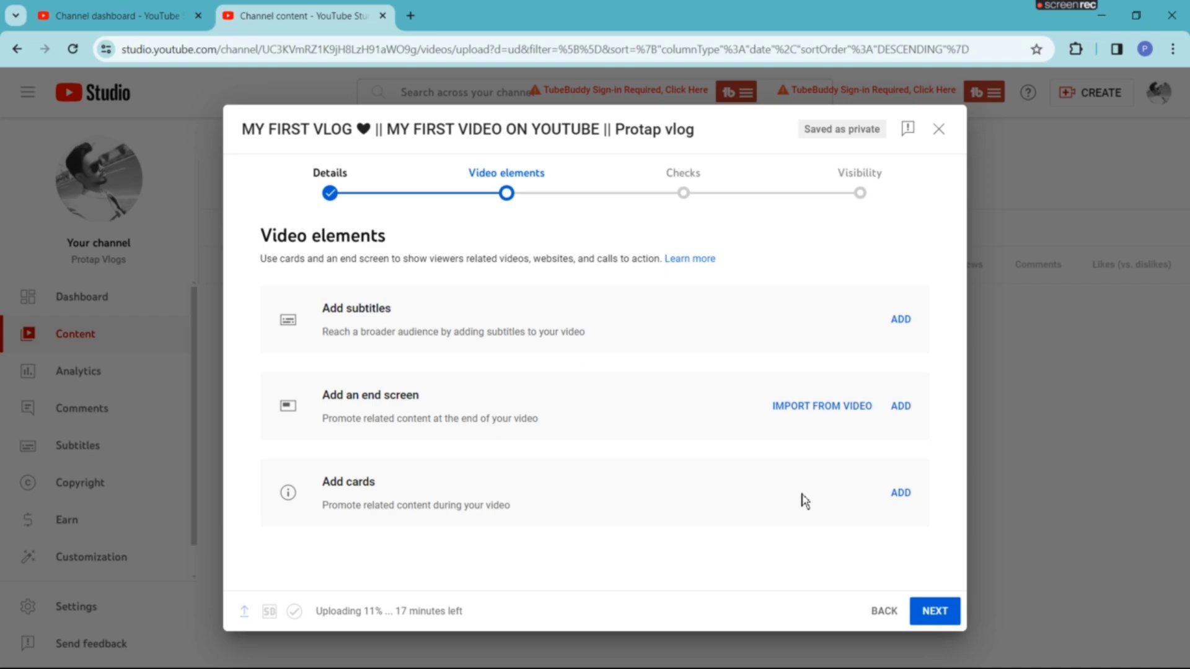
pyautogui.click(936, 612)
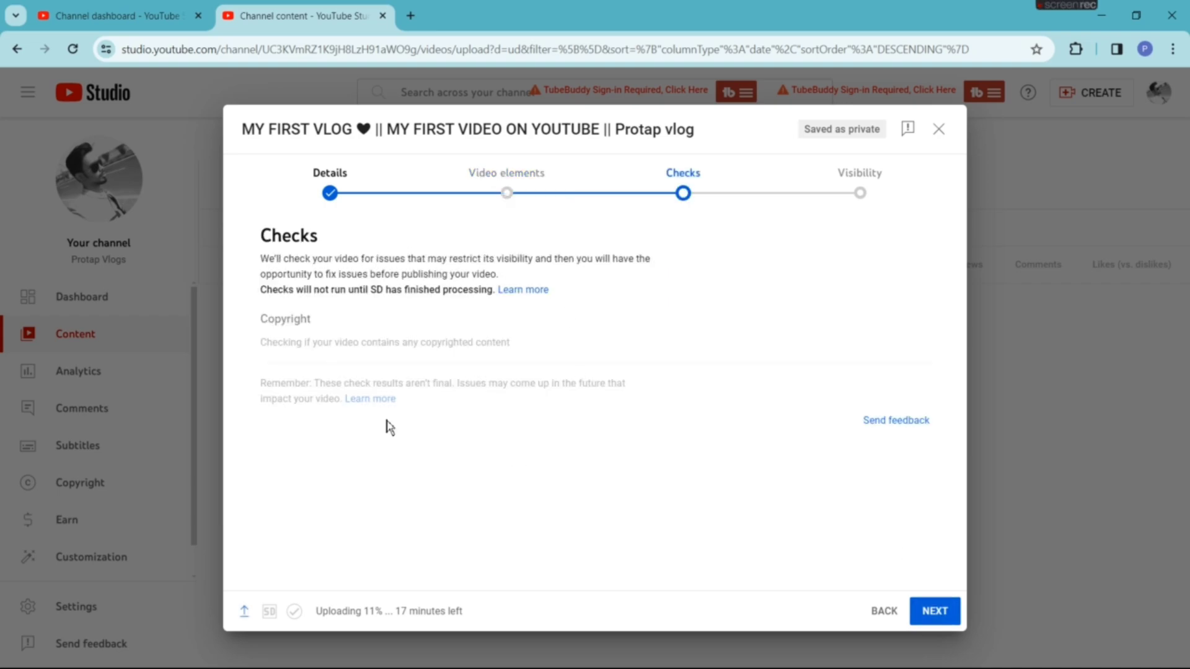
pyautogui.click(936, 612)
# Set the video's visibility to Unlisted, save it, and dismiss the upload progress dialog
pyautogui.click(308, 432)
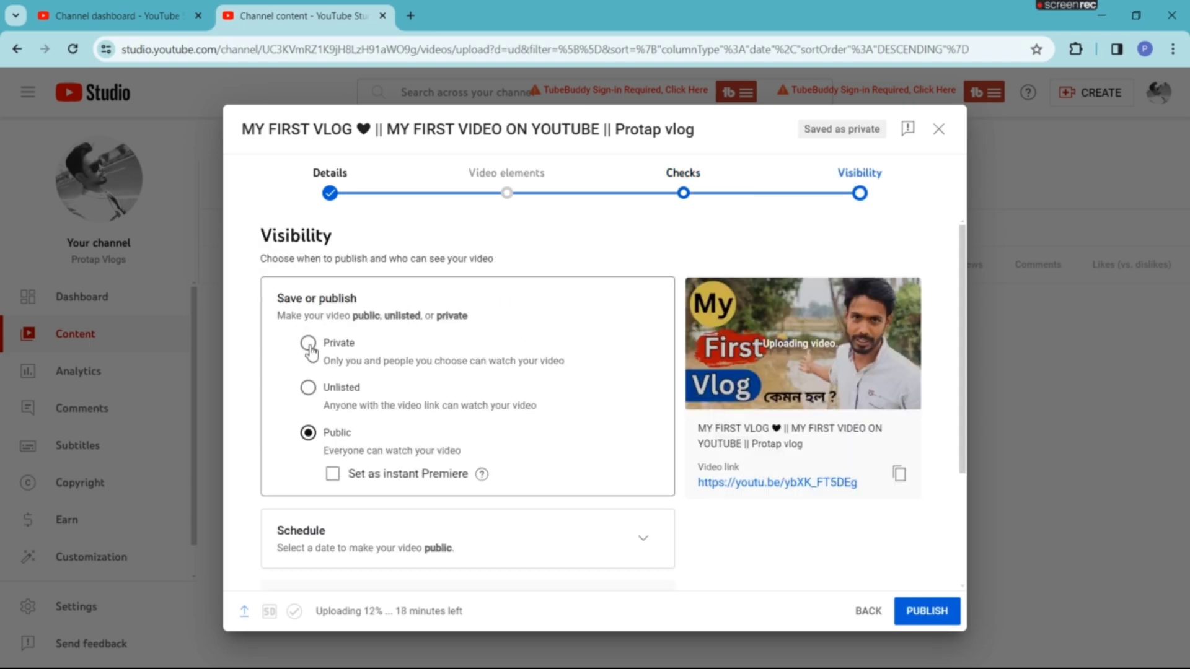
pyautogui.click(309, 346)
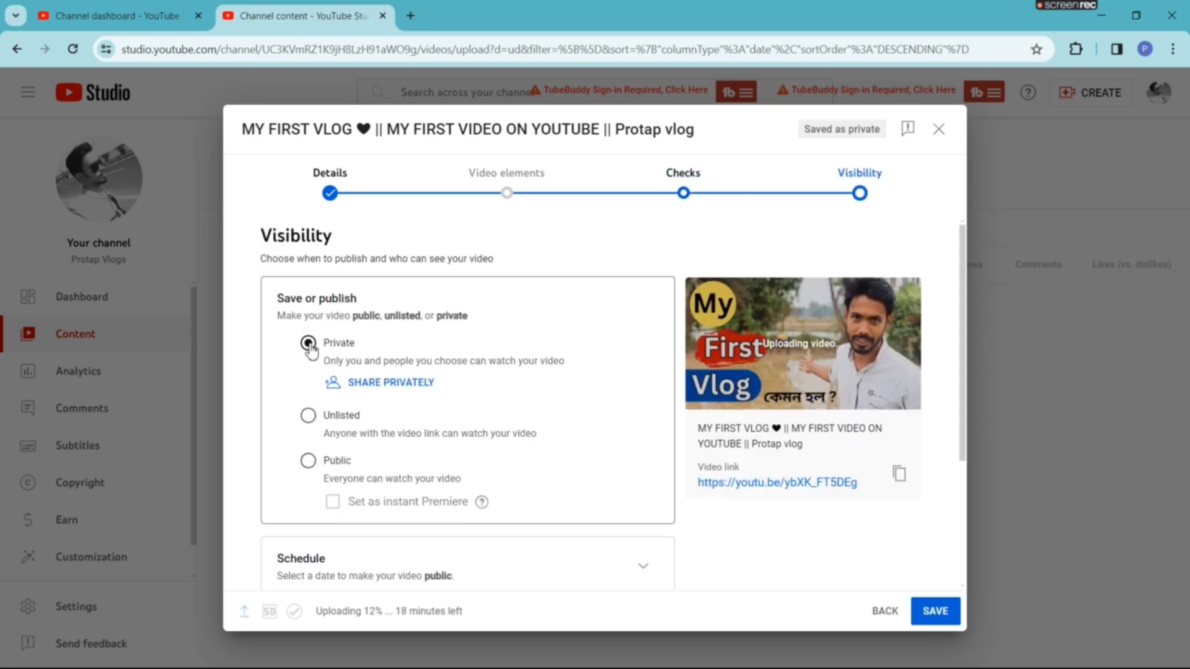
pyautogui.click(309, 409)
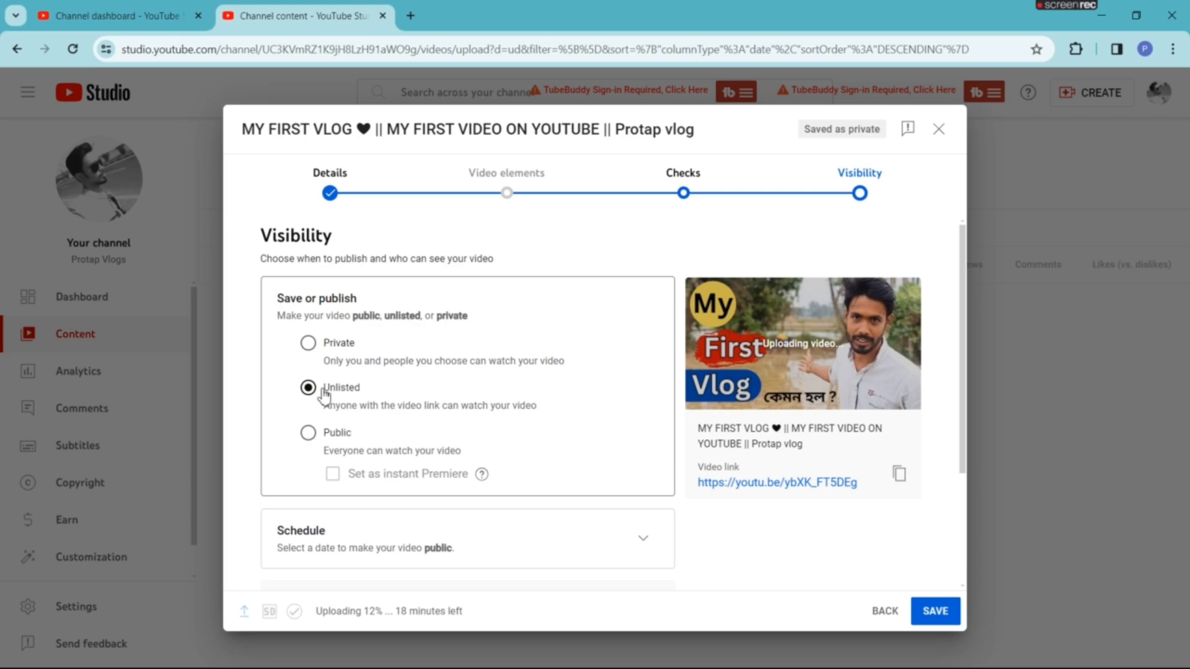
pyautogui.click(934, 614)
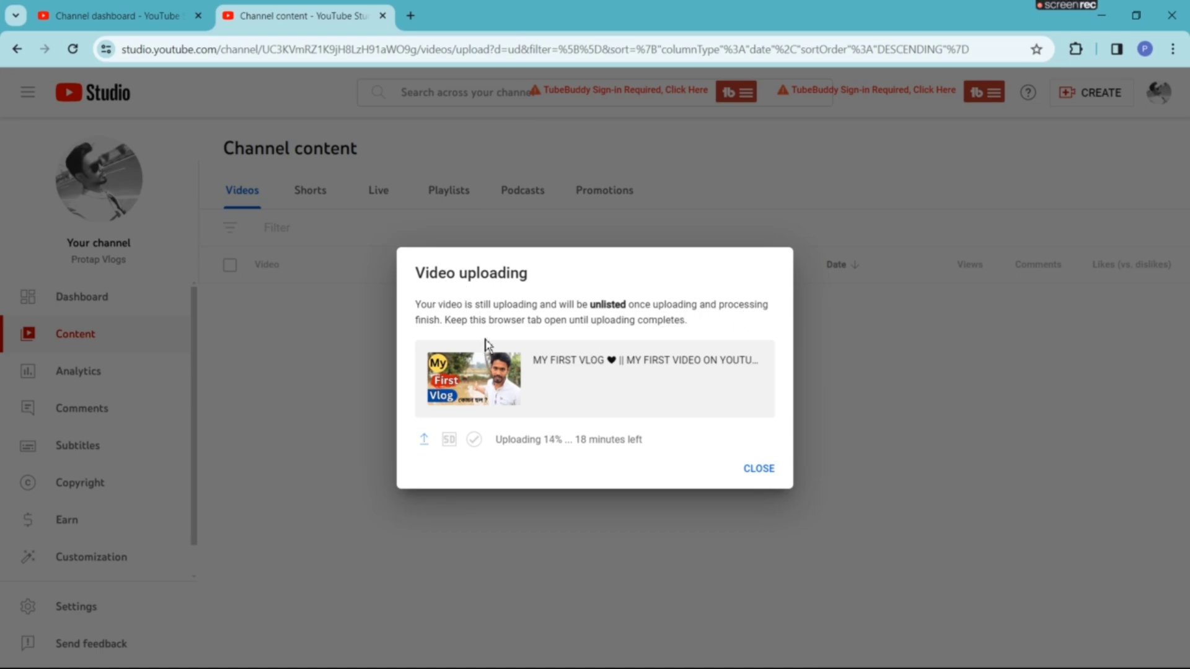
pyautogui.click(764, 471)
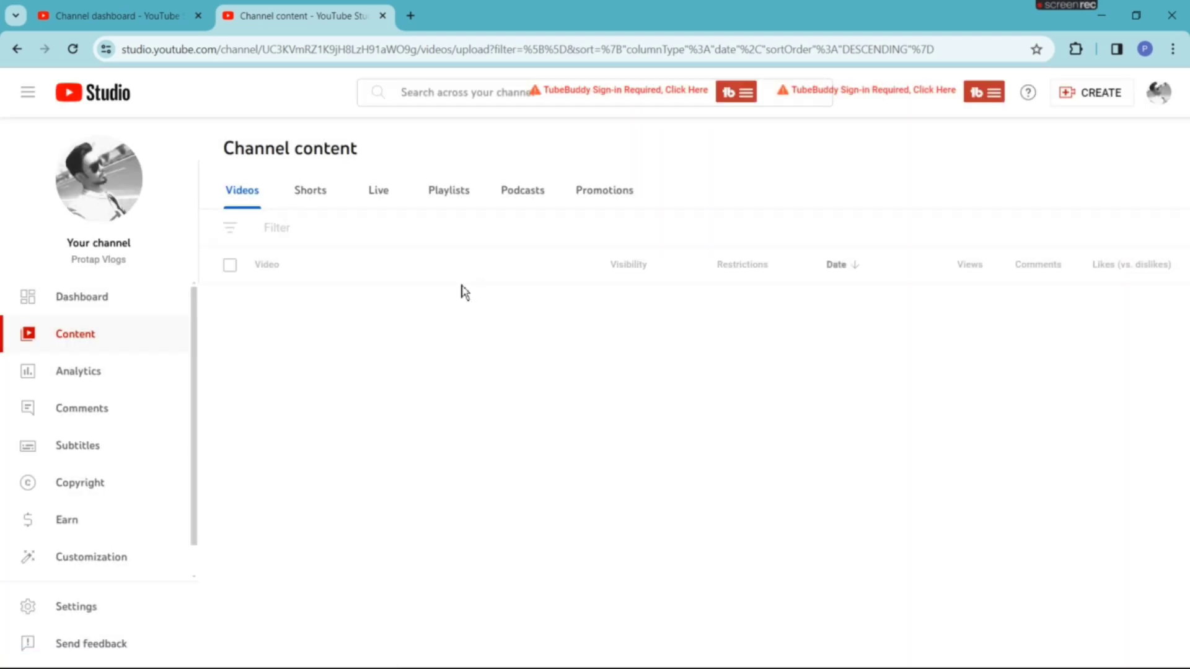
# Open the uploaded video's details from the channel content list and review its title, description, thumbnail, playlist and audience
pyautogui.click(93, 295)
pyautogui.click(67, 335)
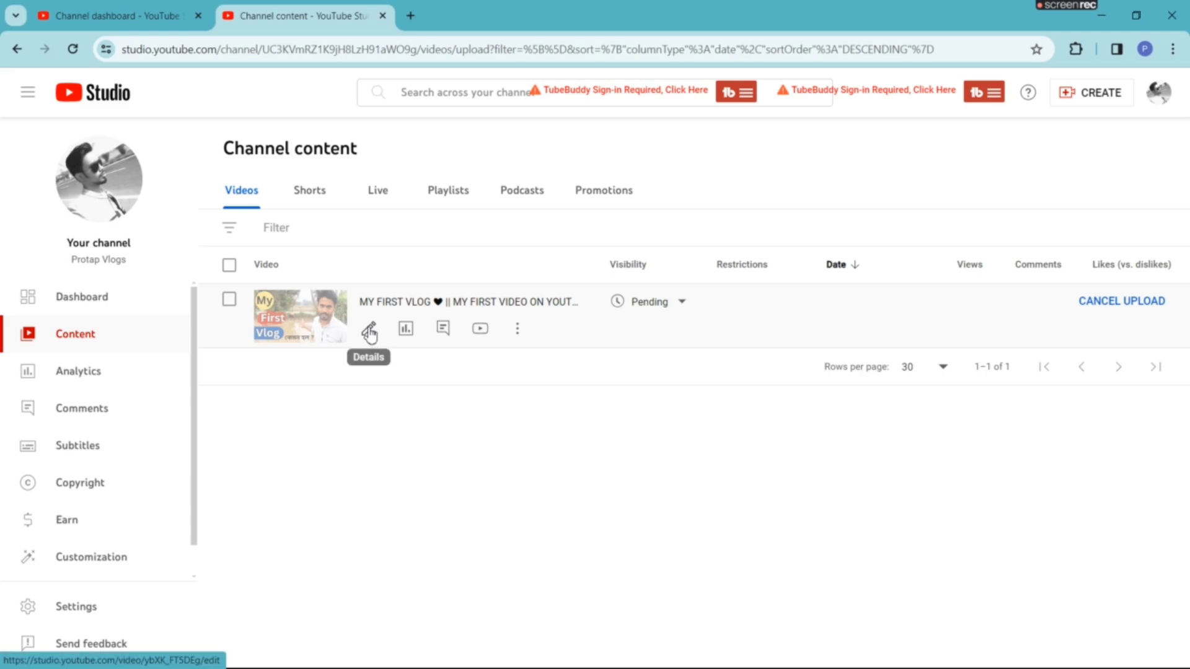
pyautogui.click(370, 333)
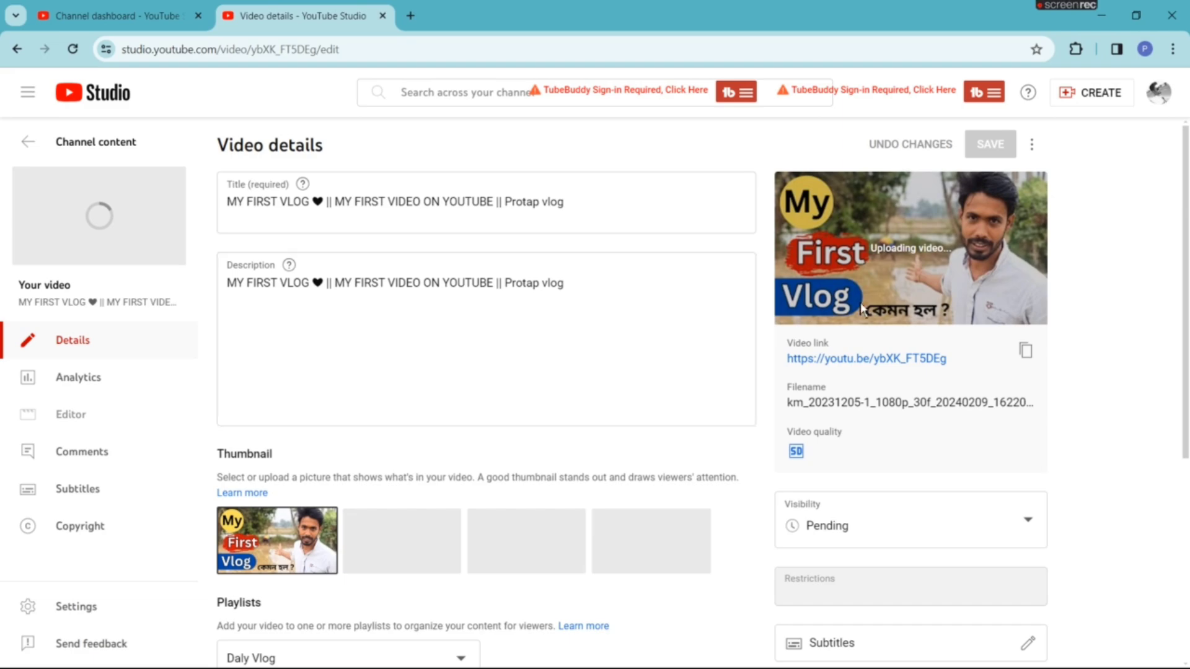
pyautogui.scroll(-5, 571, 388)
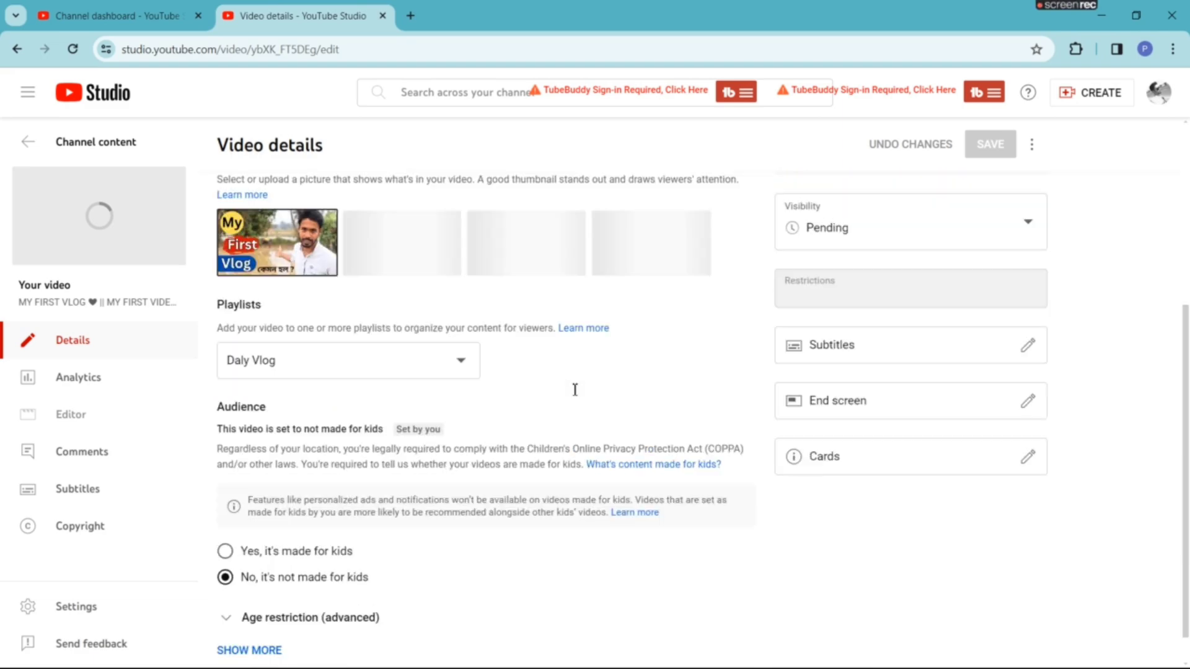
pyautogui.scroll(5, 575, 389)
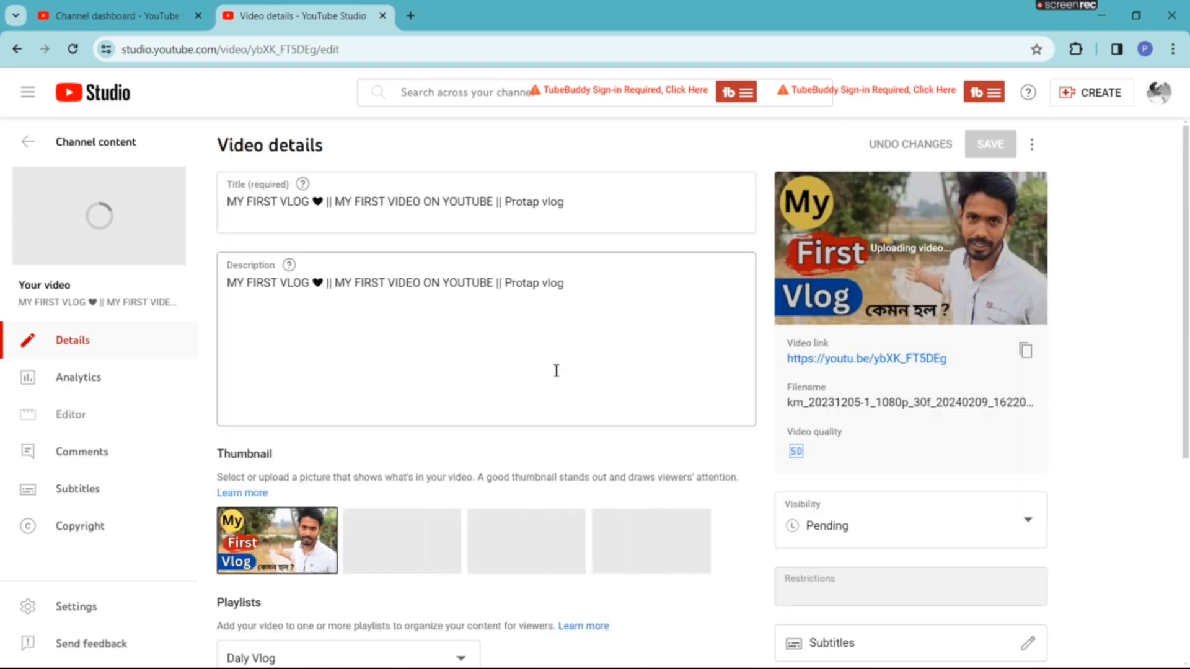
# Append the Copyright Disclaimer text about fair use and crediting content owners below the existing line in the video description
pyautogui.click(334, 347)
pyautogui.write('Copyright Disclaimer  Disclaimer - Some contents are used for educational purpose under fair use. Copyright Disclaimer Under Section 107 of the Copyright Act 1976, allowance is made for "fair use" for purposes such as criticism, comment, news reporting, teaching, scholarship, and research.Fair use is a use permitted by copyright statute that might otherwise be infringing. Non-profit, educational or personal use tips the balance in favor of fair use.  I am not owner of any content which i used in my video all resource like picture or video from google or any other helpful site which help us to explain our video nicely or deeply so i credit to my all work to google or any other sites . if i used any other\'s content then i will definitely credit to him thanks i hope all owner understand to me if i used some content in my videos')
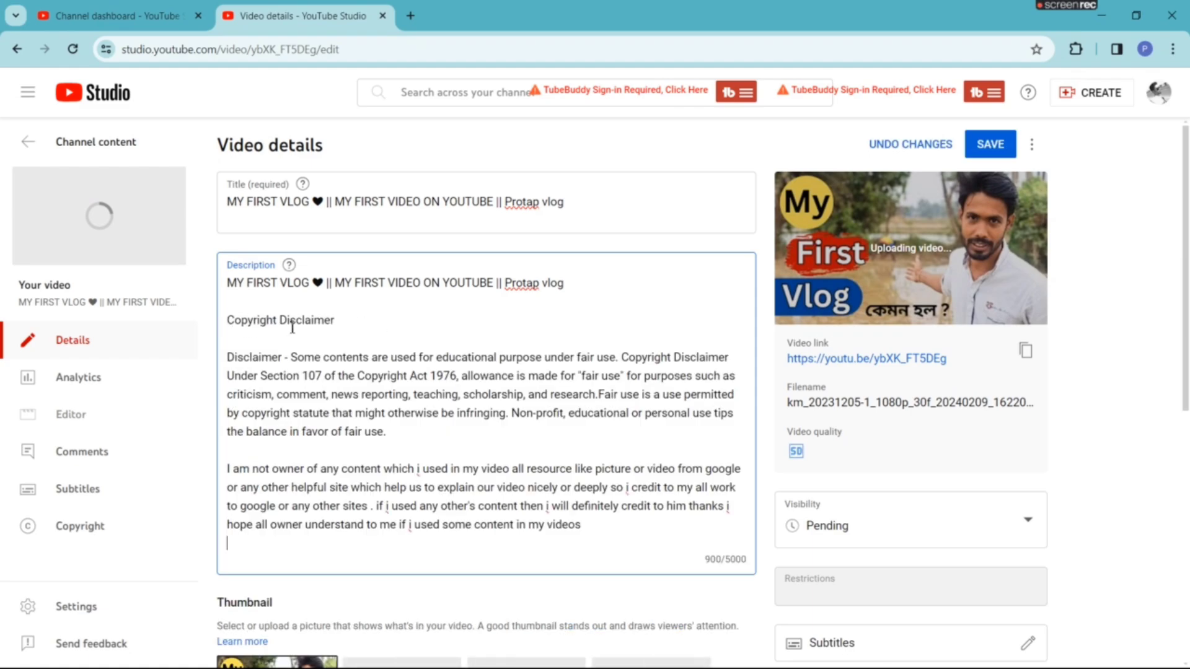
pyautogui.press('Return')
pyautogui.press('Return')
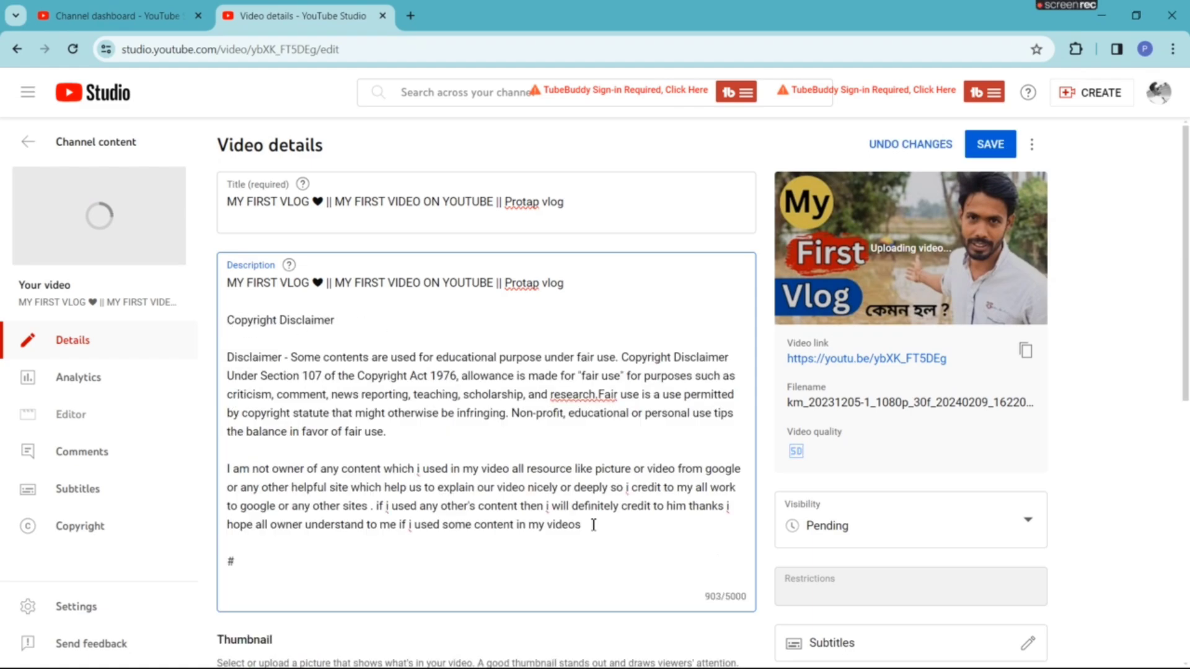
# Add the hashtags #vlog, #blogger and #vlogs at the end of the description
pyautogui.write('#vlo')
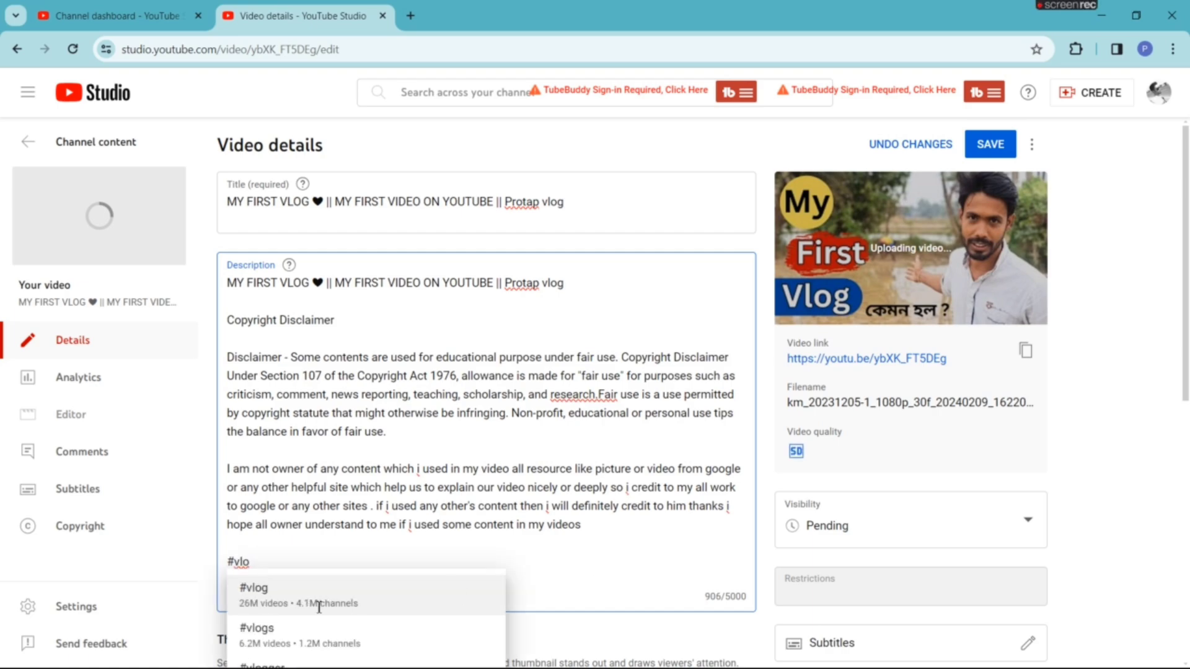
pyautogui.click(282, 598)
pyautogui.scroll(-1, 583, 494)
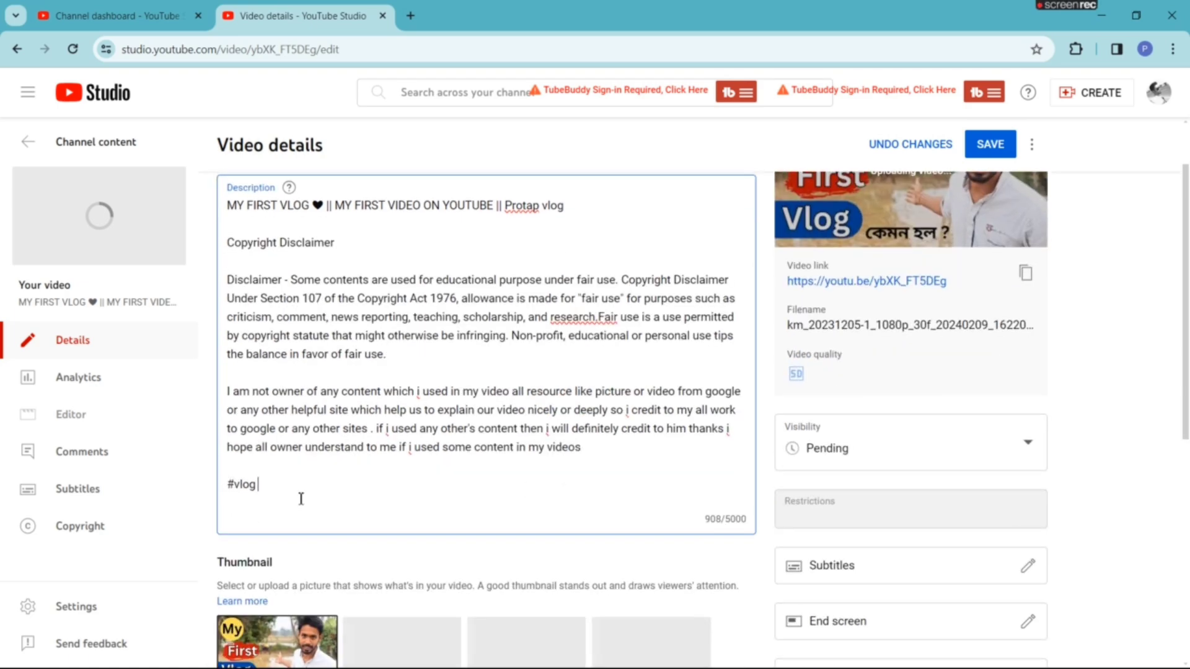
pyautogui.write('#')
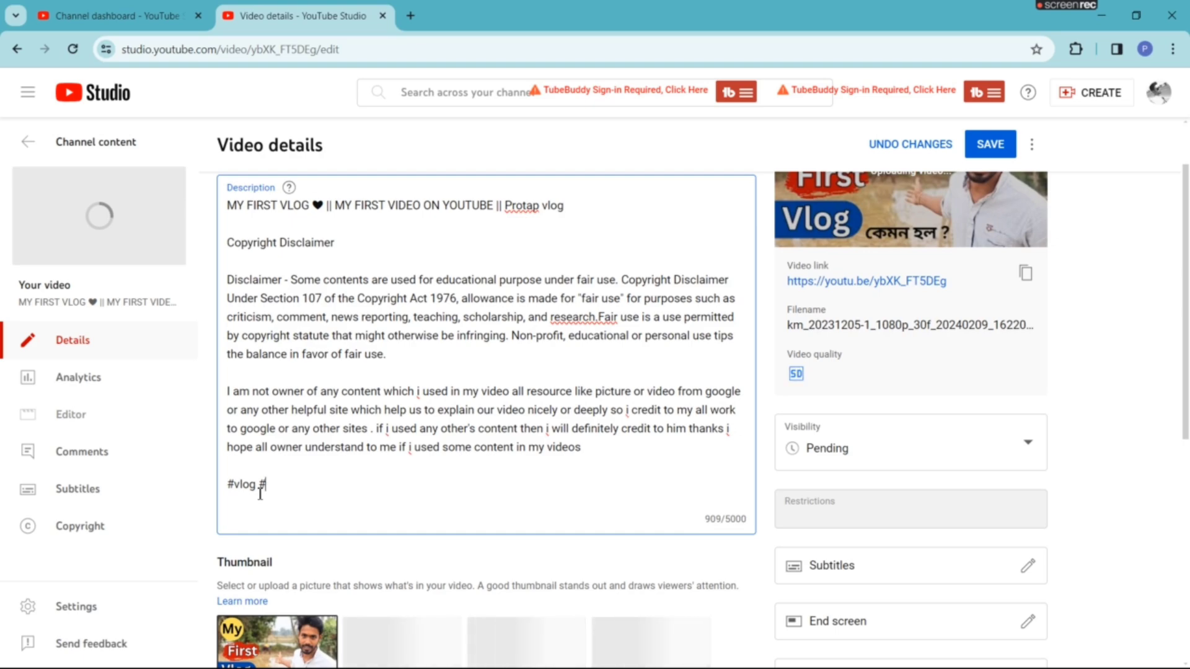
pyautogui.write('blo')
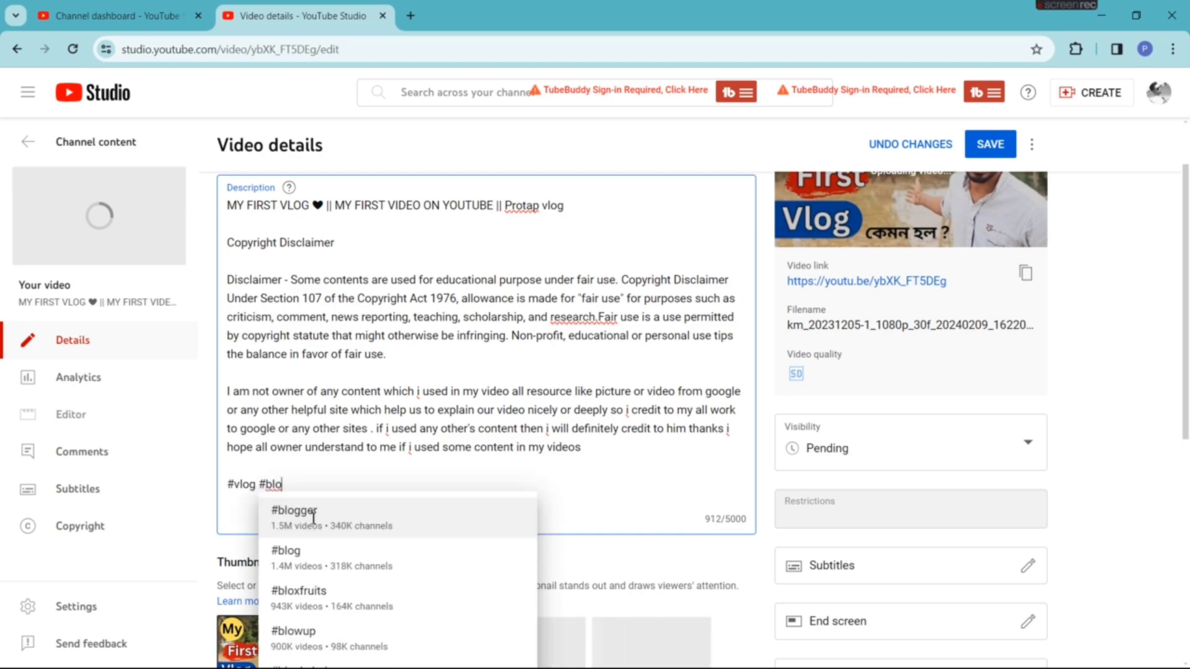
pyautogui.click(313, 517)
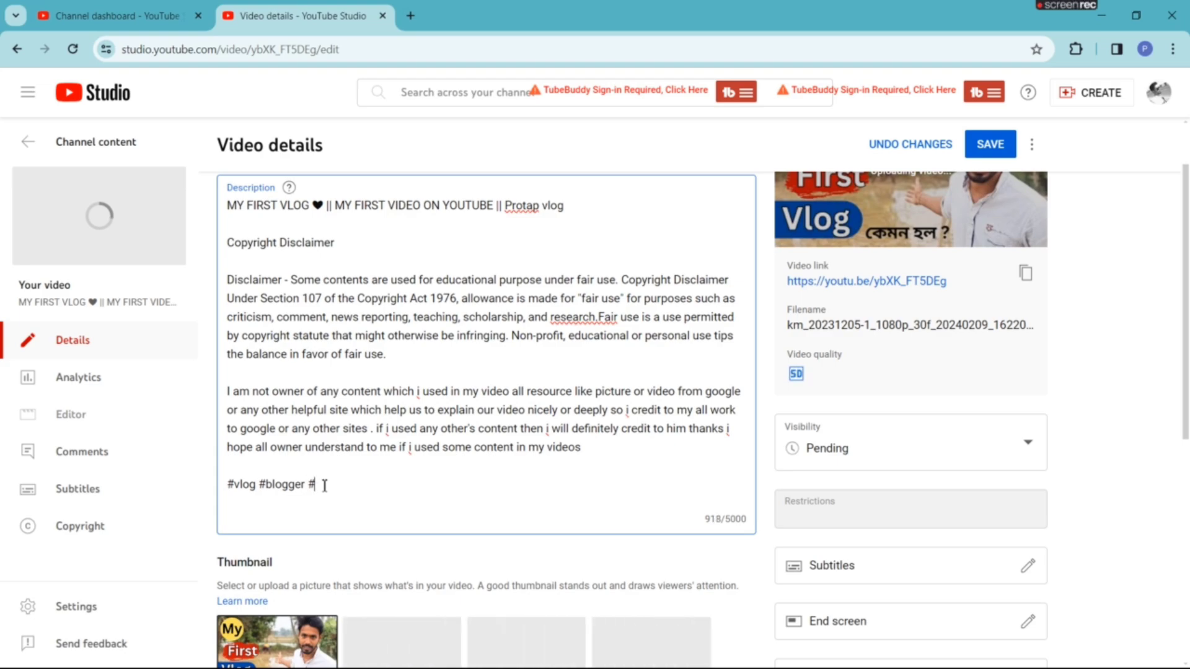
pyautogui.write('#vlo')
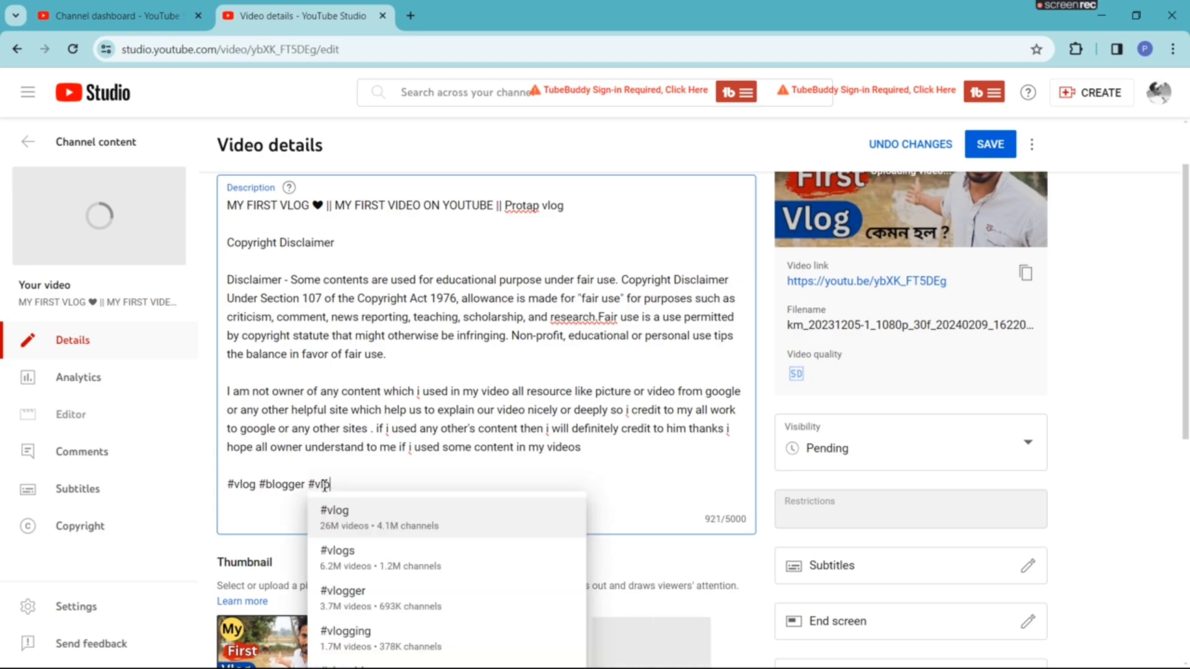
pyautogui.click(359, 566)
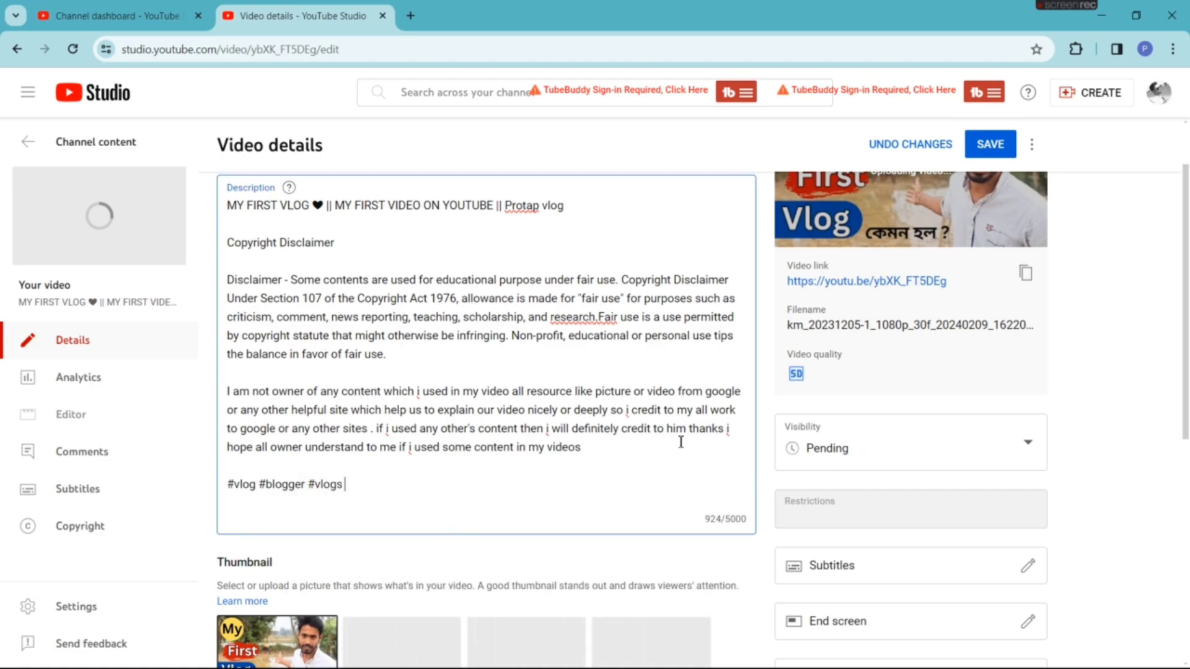
# Expand the additional video settings and add "MY FIRST VLOG", copied from the title, as a tag
pyautogui.scroll(-3, 731, 443)
pyautogui.scroll(-5, 522, 432)
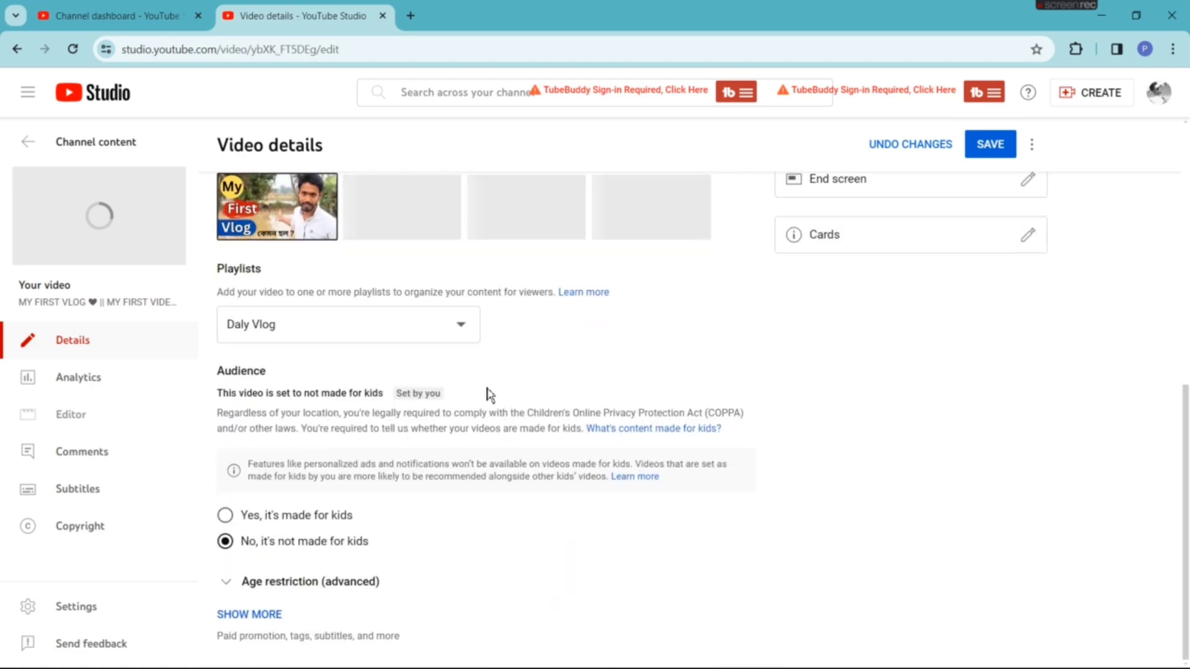
pyautogui.click(248, 614)
pyautogui.scroll(-3, 509, 446)
pyautogui.scroll(-10, 507, 446)
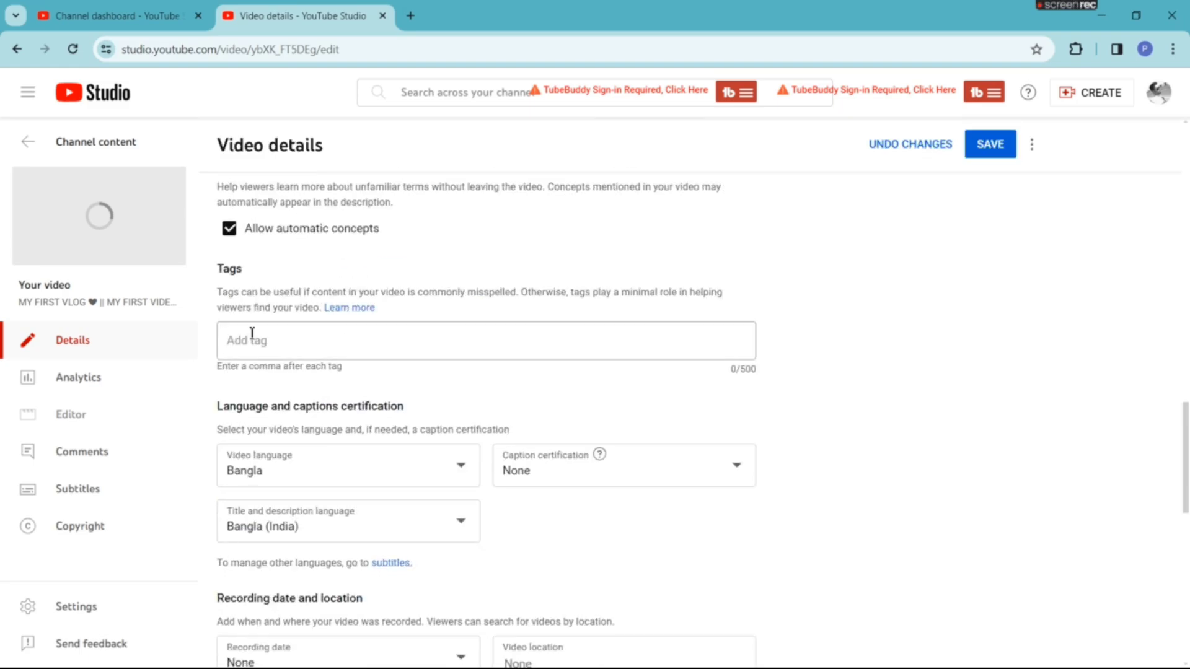
pyautogui.click(269, 340)
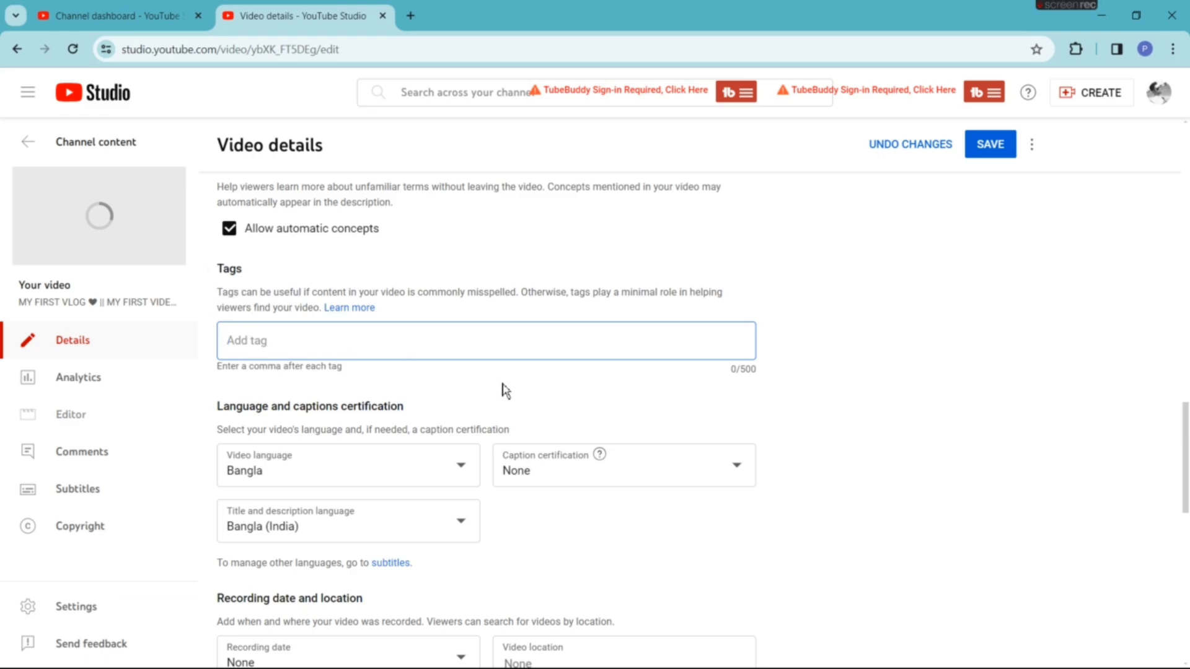
pyautogui.scroll(15, 505, 390)
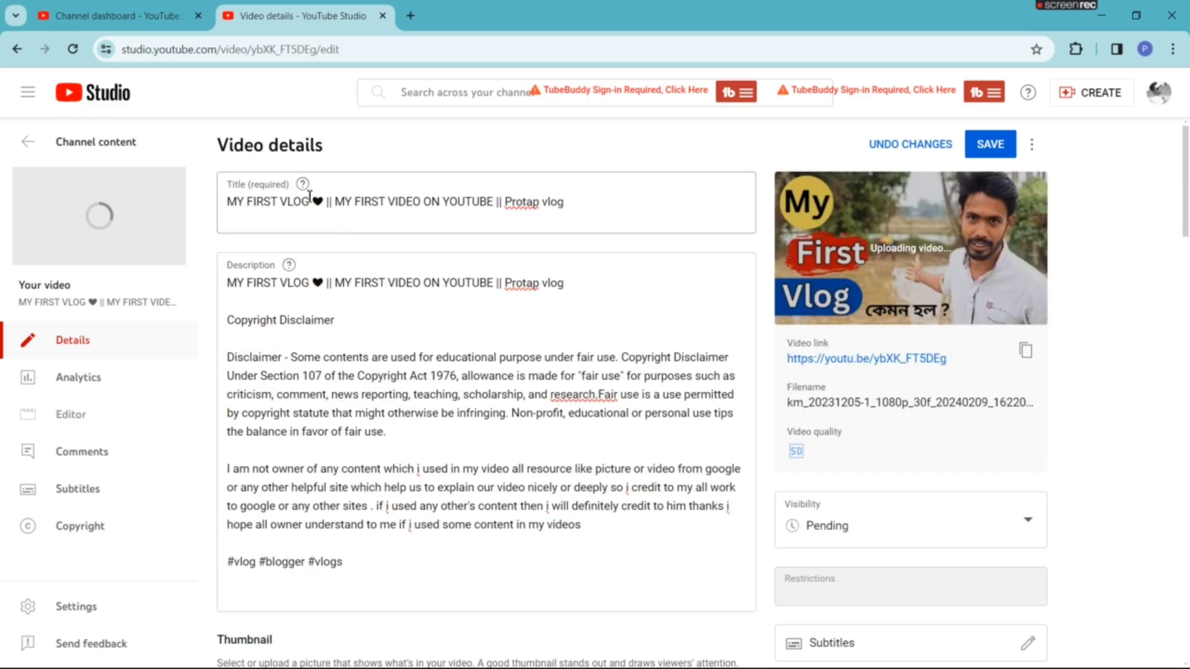
pyautogui.moveTo(310, 201); pyautogui.dragTo(224, 212)
pyautogui.hotkey('ctrl', 'c')
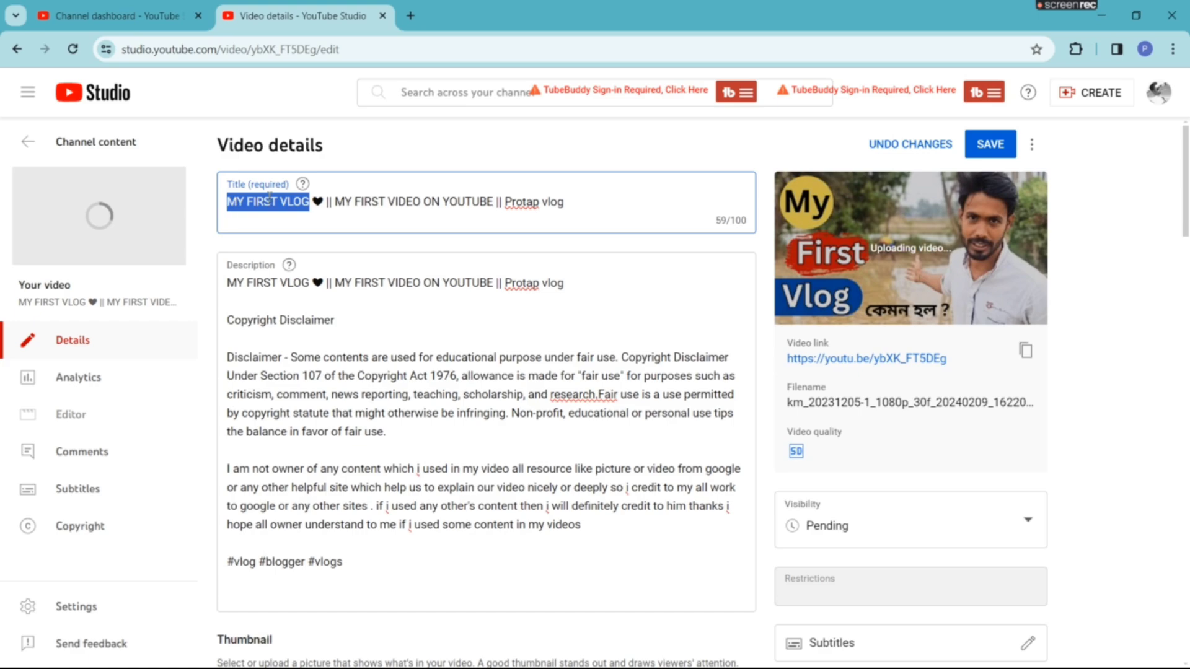
pyautogui.scroll(-12, 558, 421)
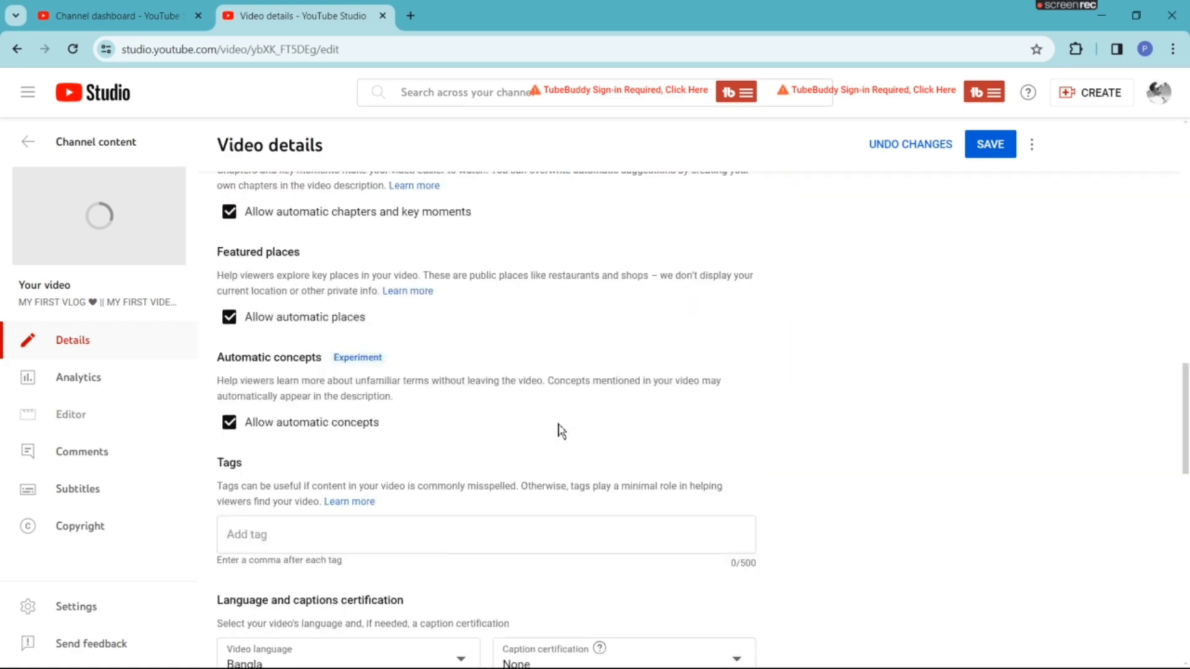
pyautogui.click(282, 318)
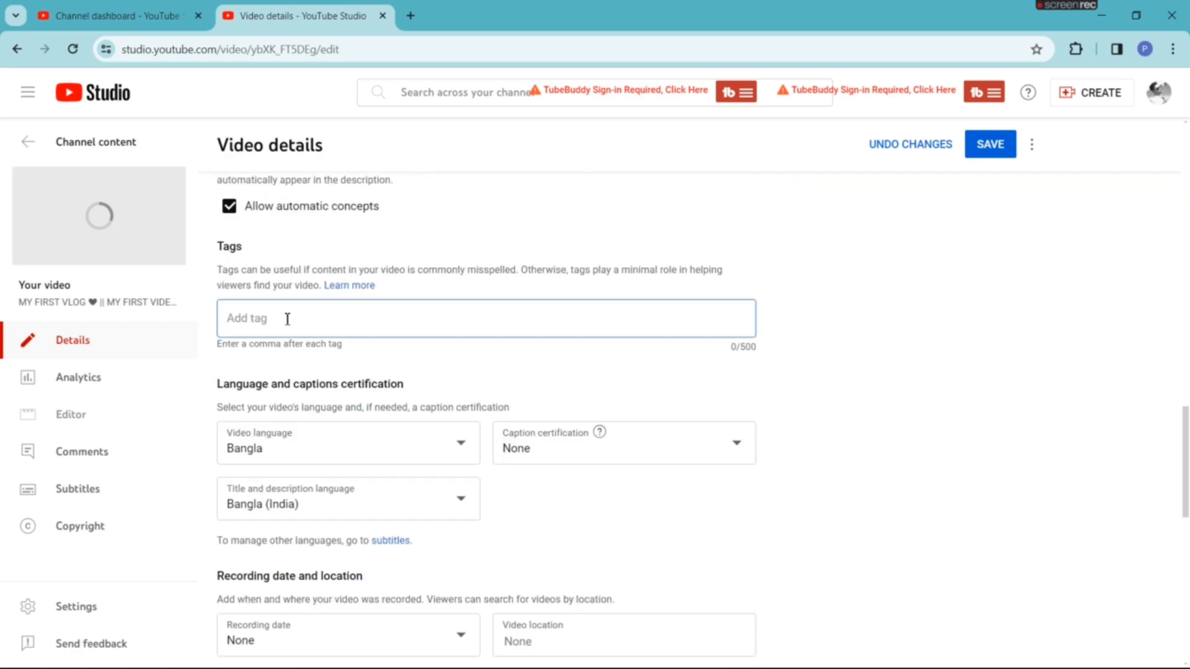
pyautogui.hotkey('ctrl', 'v')
# Copy "MY FIRST VIDEO ON YOUTUBE" from the title and add it as a second tag
pyautogui.scroll(15, 464, 314)
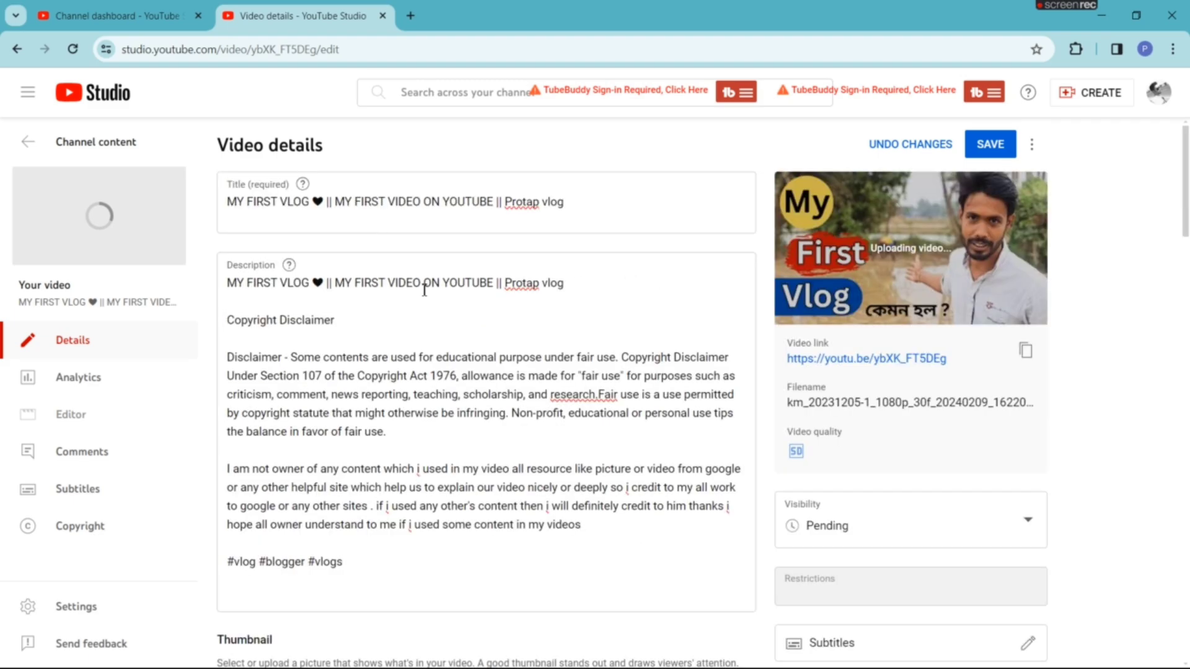
pyautogui.moveTo(337, 202); pyautogui.dragTo(489, 204)
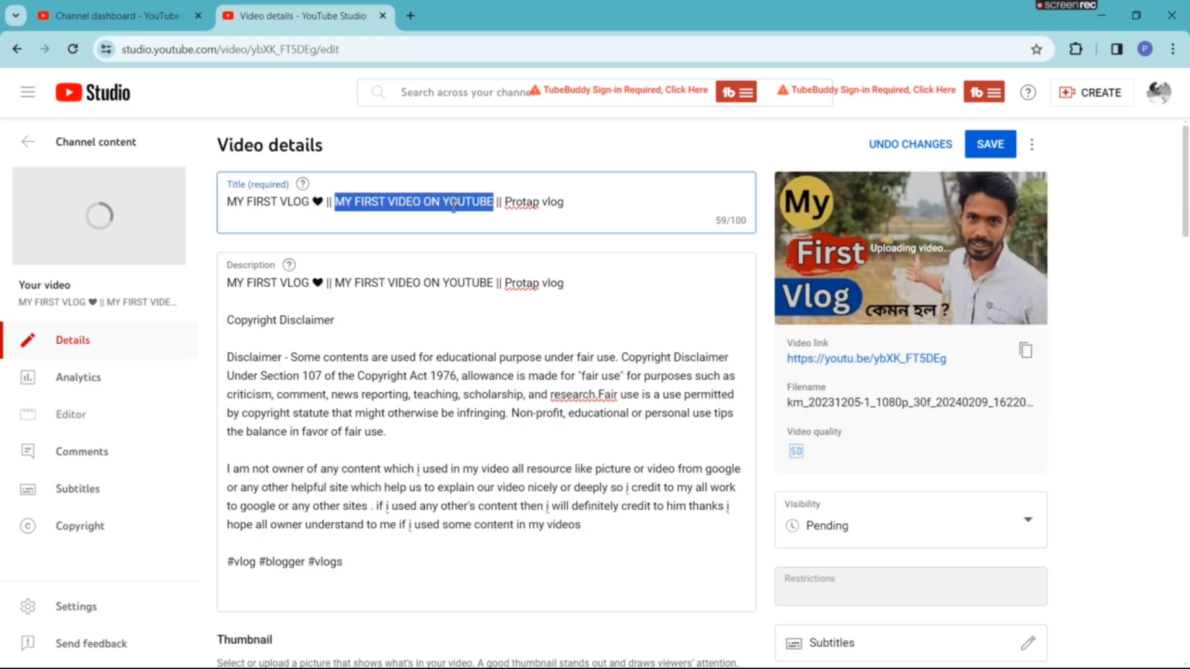
pyautogui.scroll(-15, 505, 369)
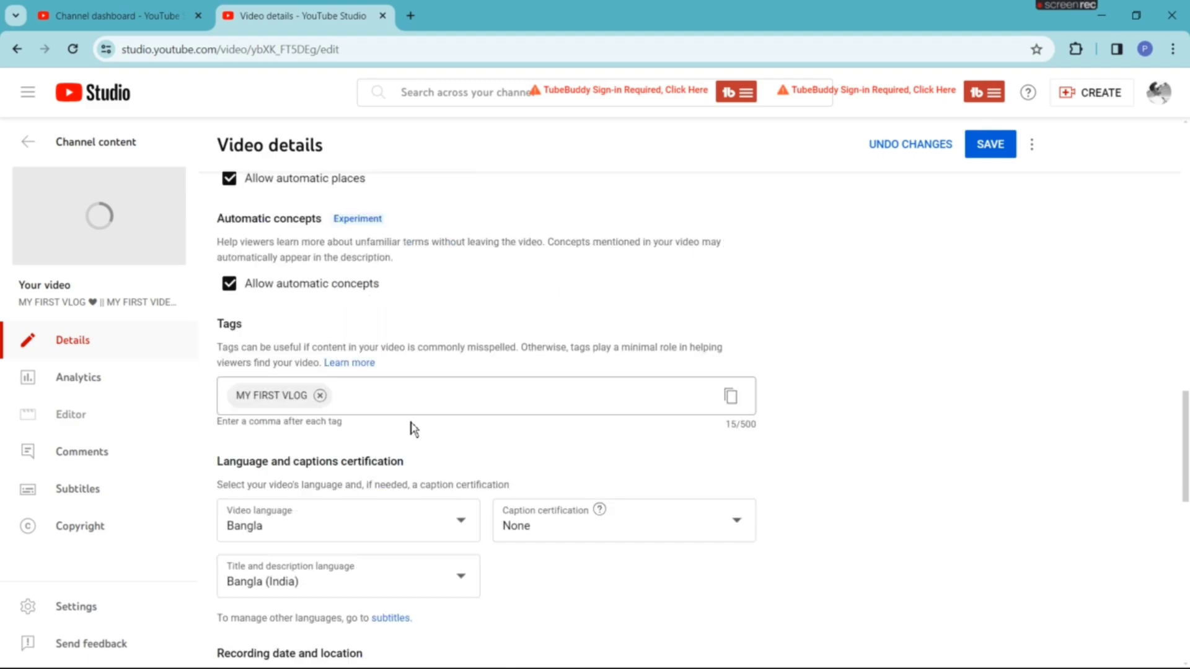
pyautogui.click(379, 397)
pyautogui.write('MY FIRST VIDEO ON YOUTUBE')
# Copy the creator's vlog name from the end of the title and add it as a third tag
pyautogui.scroll(12, 426, 297)
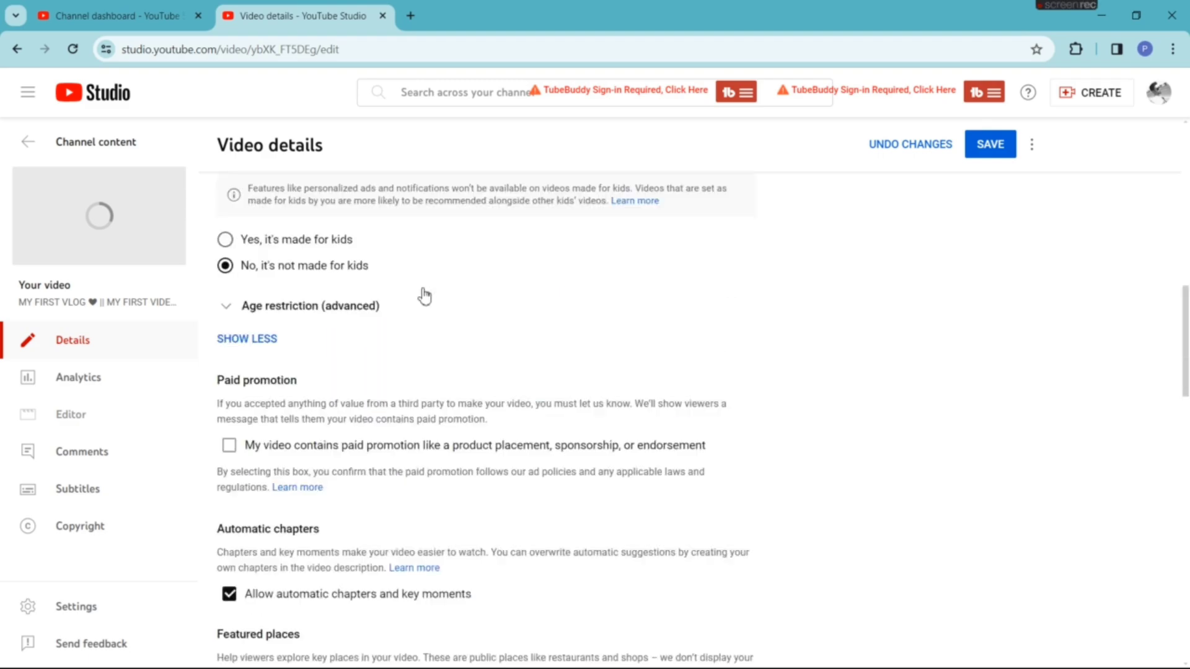
pyautogui.scroll(4, 425, 298)
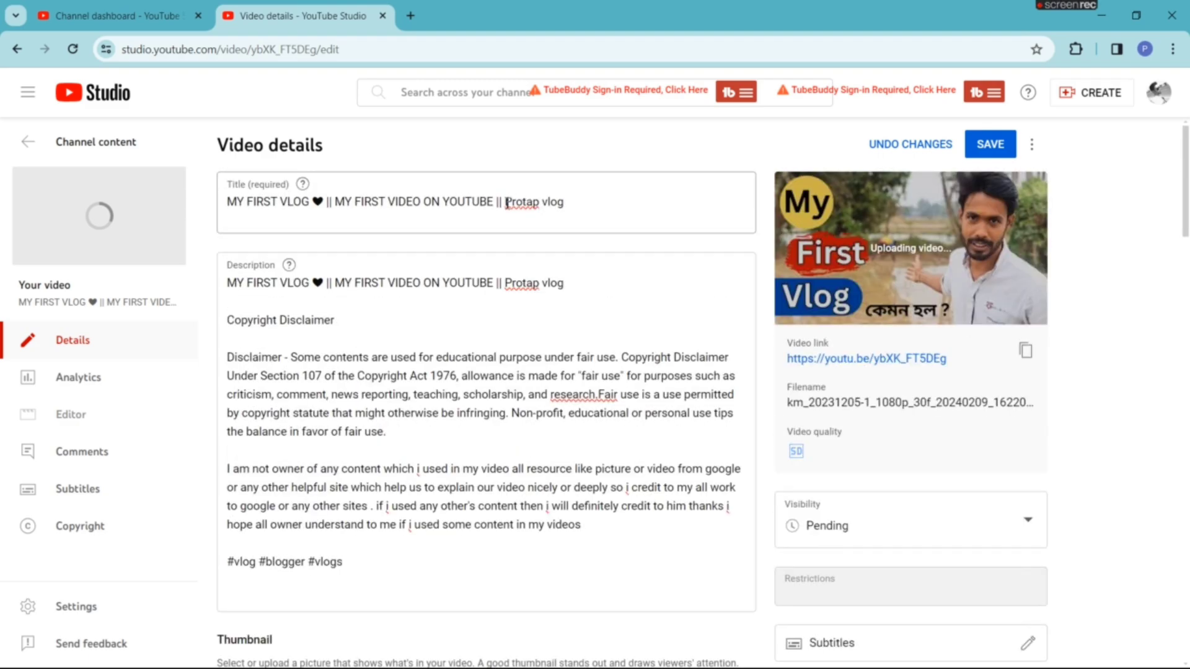
pyautogui.moveTo(507, 202); pyautogui.dragTo(576, 206)
pyautogui.hotkey('ctrl', 'c')
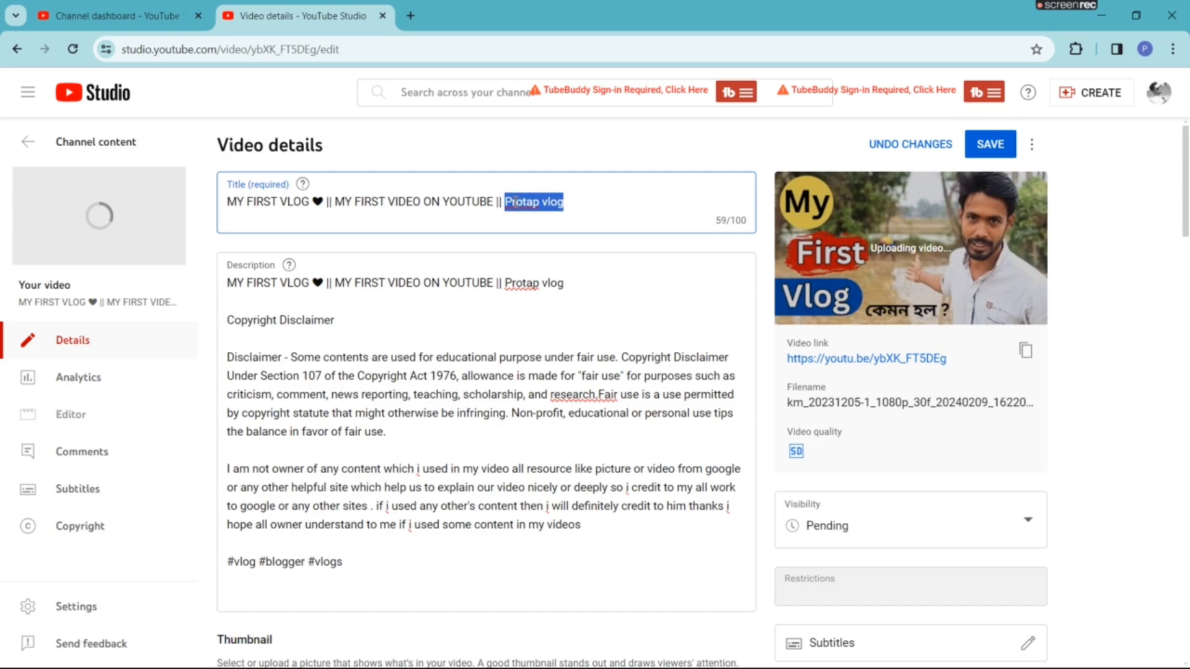
pyautogui.scroll(-15, 525, 215)
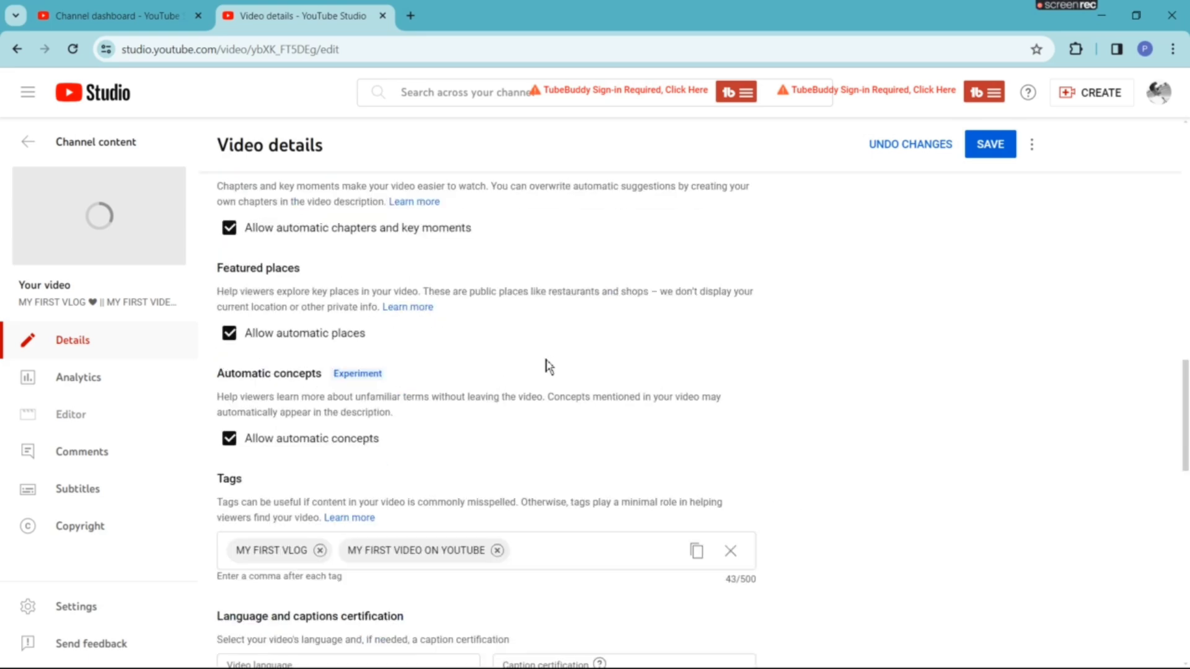
pyautogui.click(533, 327)
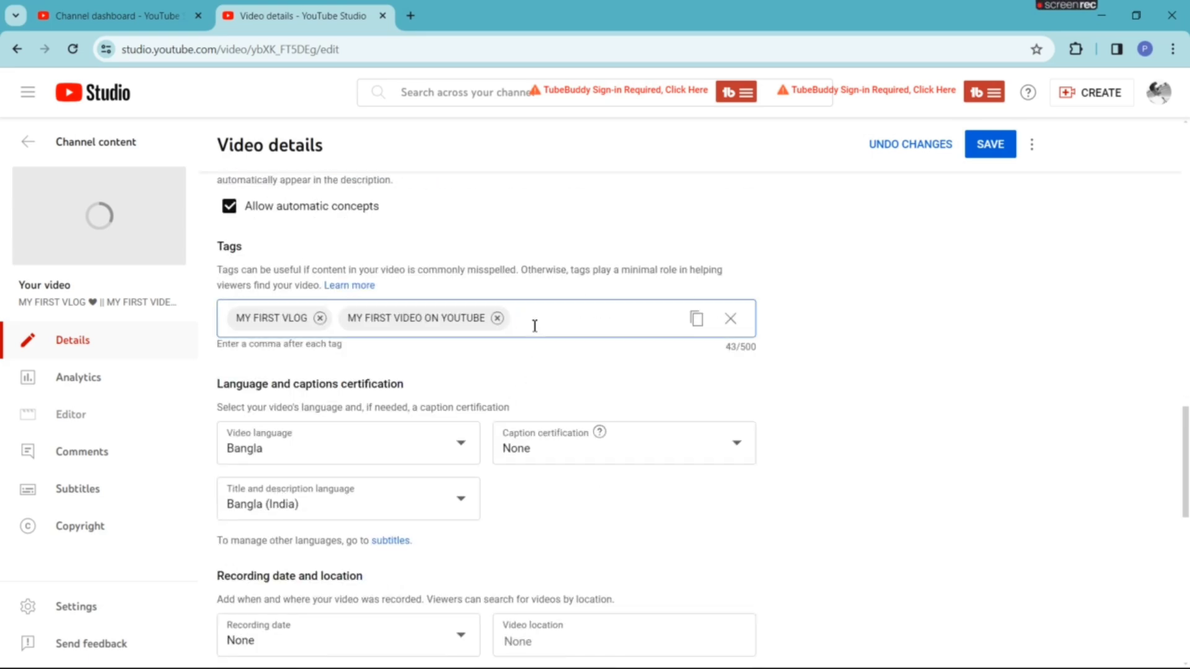
pyautogui.hotkey('ctrl', 'v')
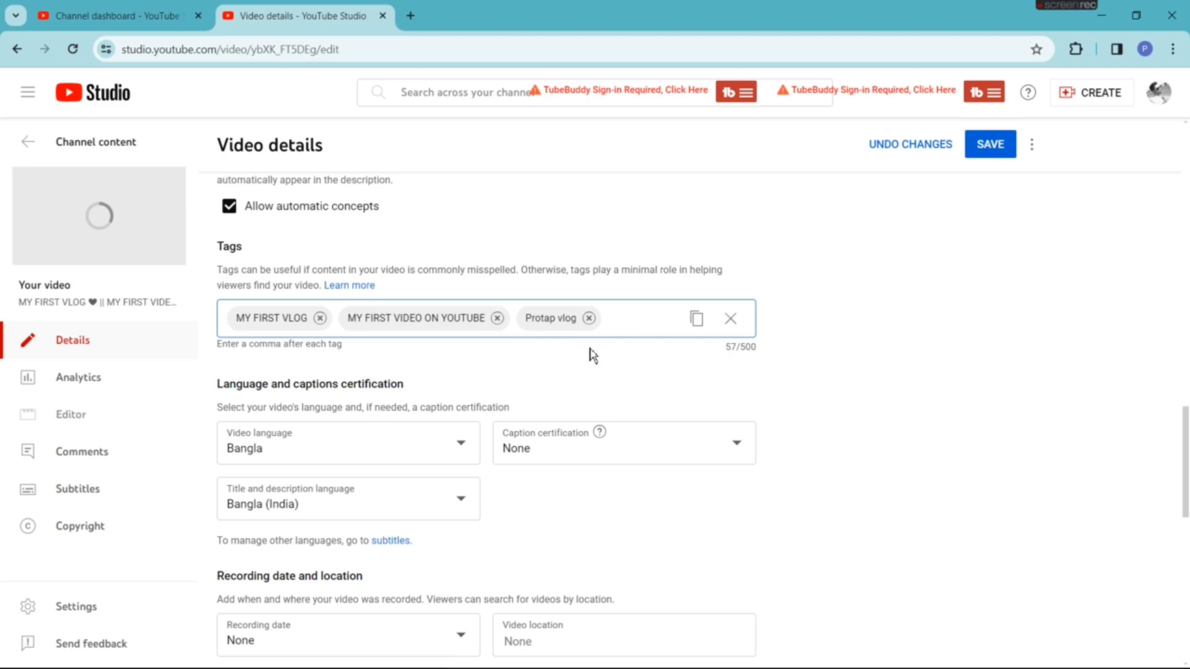
# Add further tags including desi vlog, first vlog, my first village vlog, my first vlog viral, vlog and trending, plus the creator's full name
pyautogui.write('desi vlog, first vlog, my first blog, my first village vlog, my first vlog, my first vlog in village, my first vlog tags, my first vlog thumbnail, my first vlog today, my first vlog viral, vlog, my first vlog viral kese hua, my first vlog video, trending, my first vlog manoj dey')
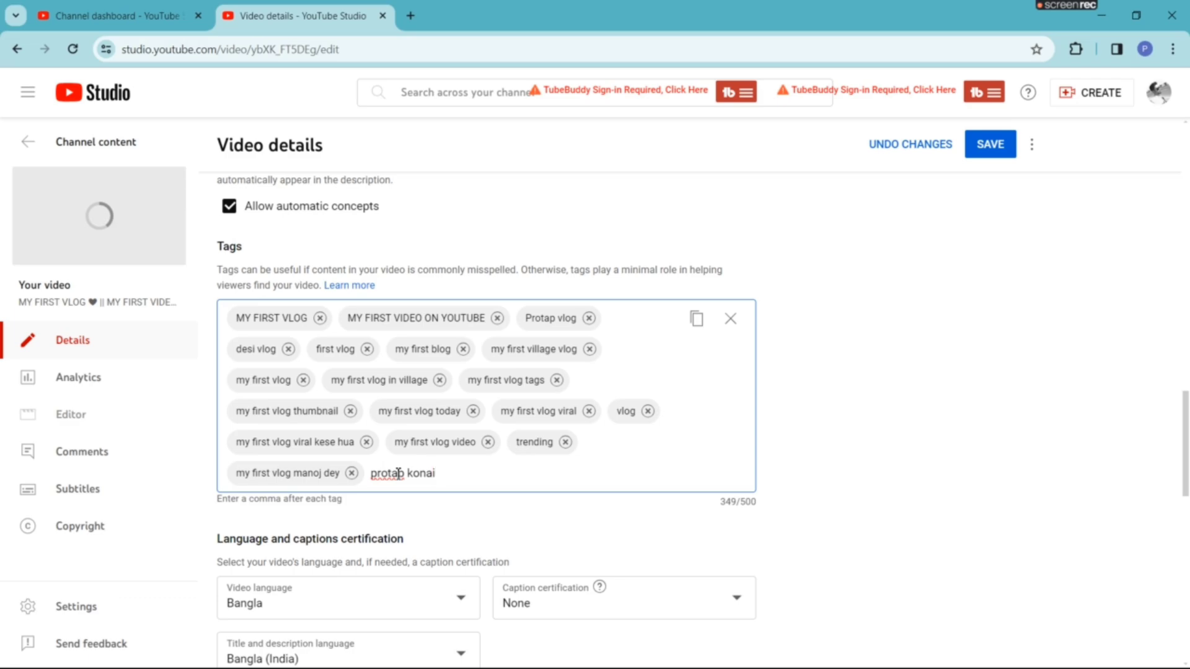
pyautogui.press(',')
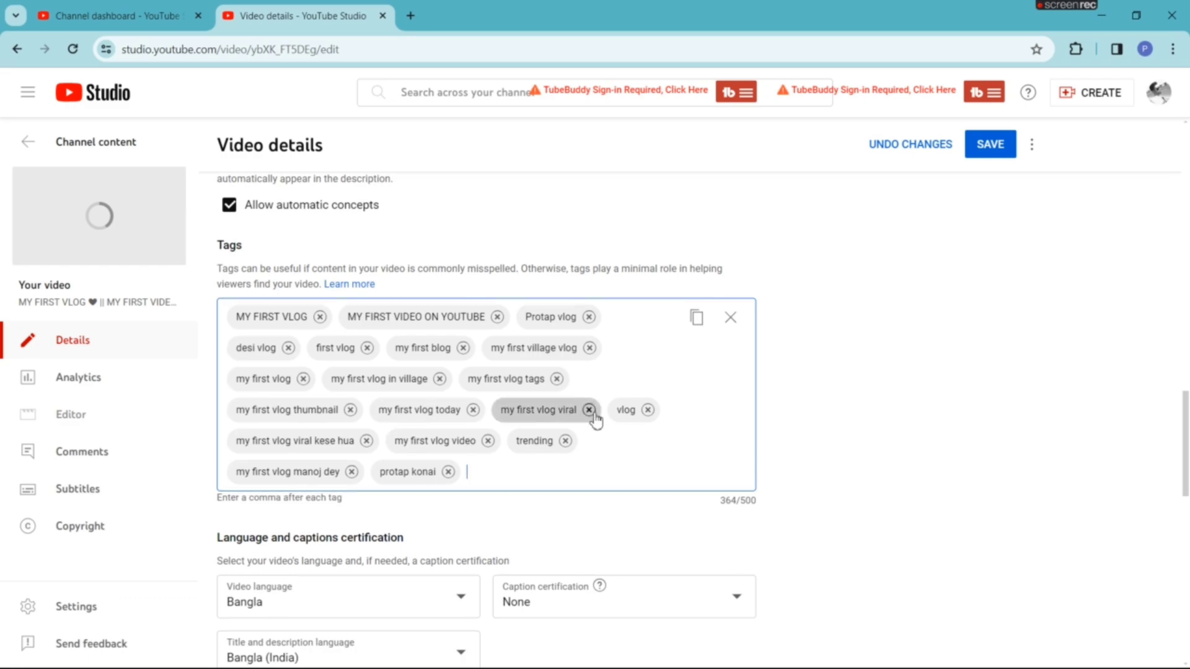
pyautogui.scroll(-1, 595, 417)
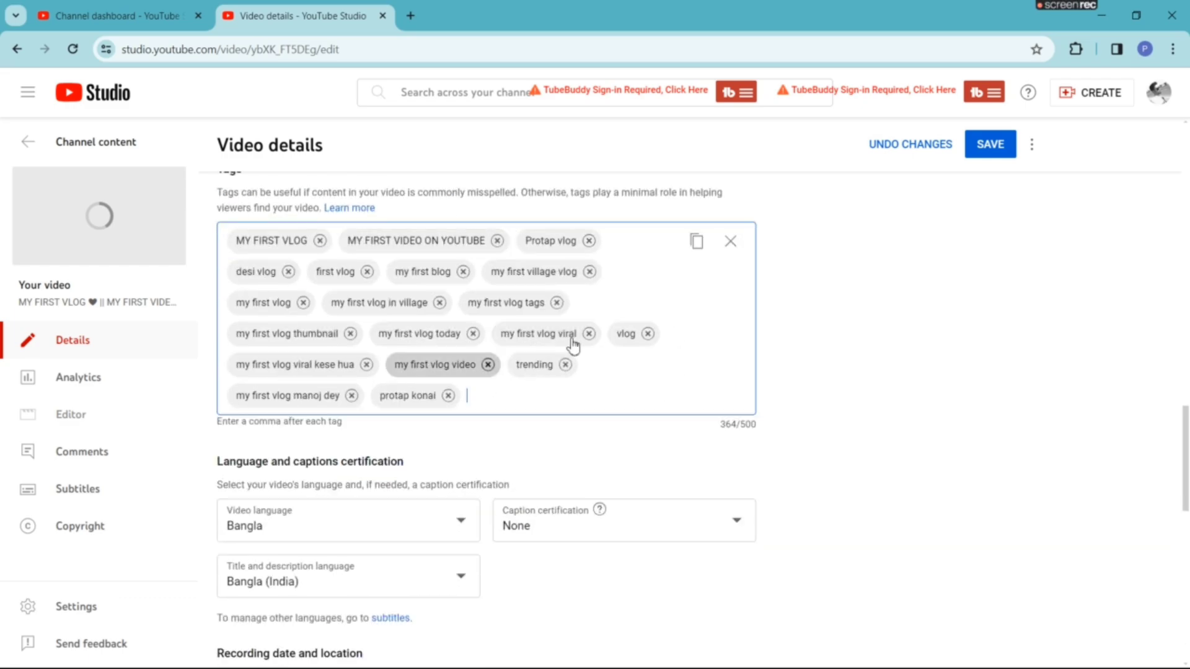
# Set the recording date to Feb 26, 2024 and the video location to West Bengal
pyautogui.scroll(-3, 573, 340)
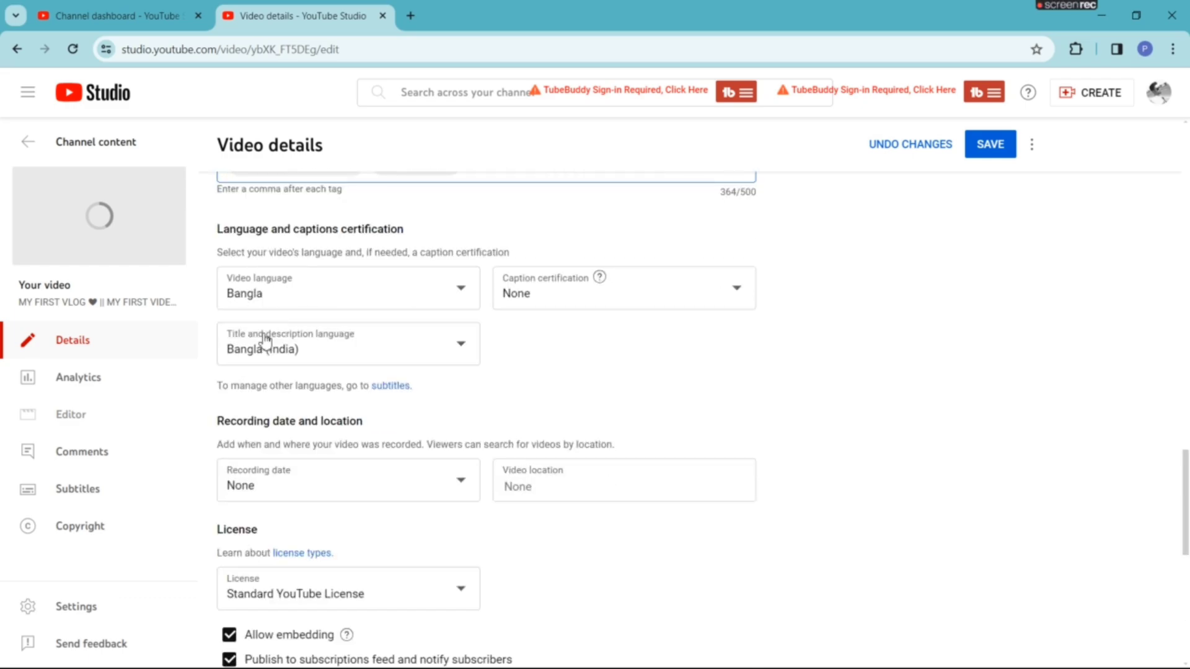
pyautogui.scroll(-1, 308, 388)
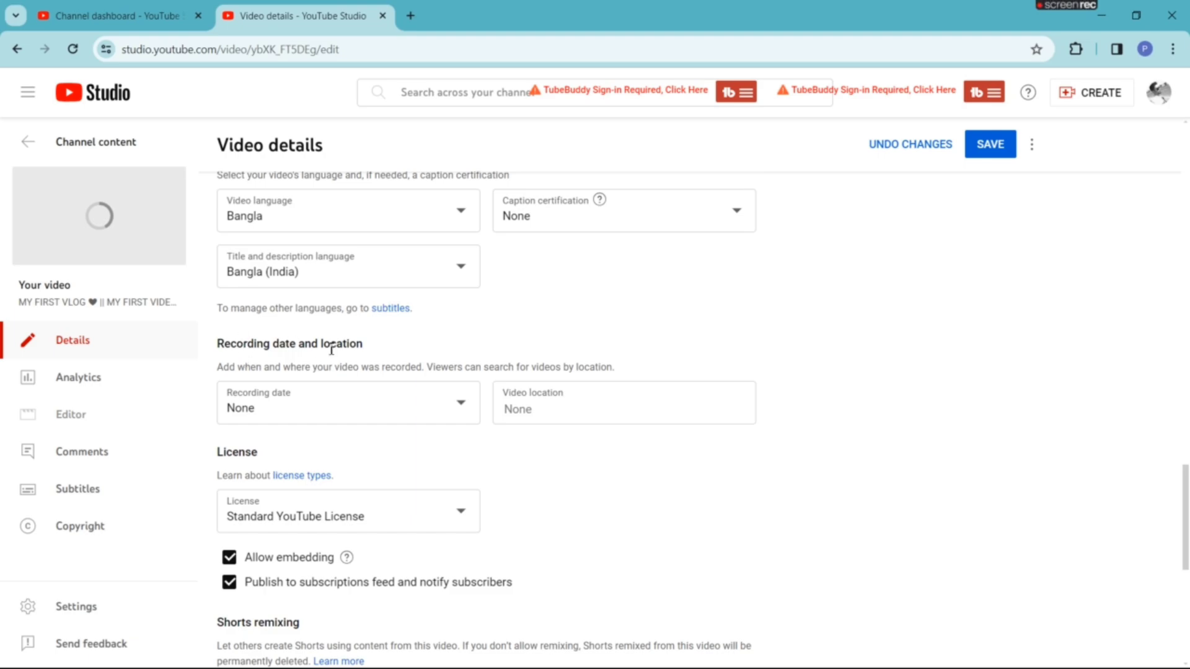
pyautogui.click(260, 407)
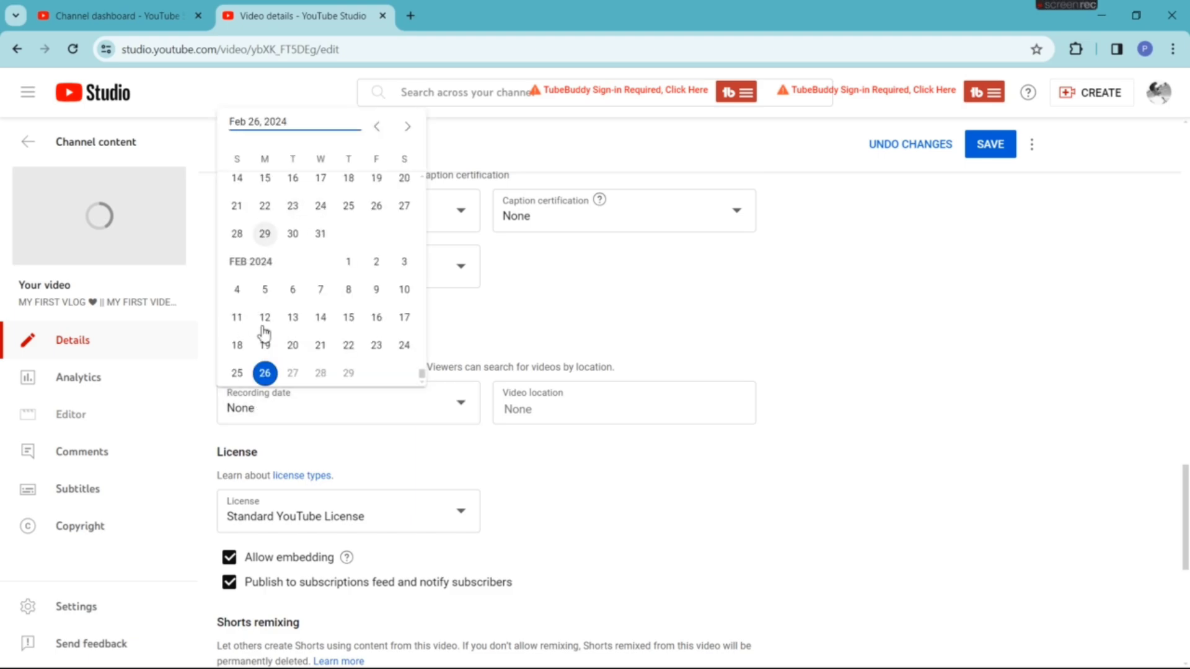
pyautogui.click(265, 373)
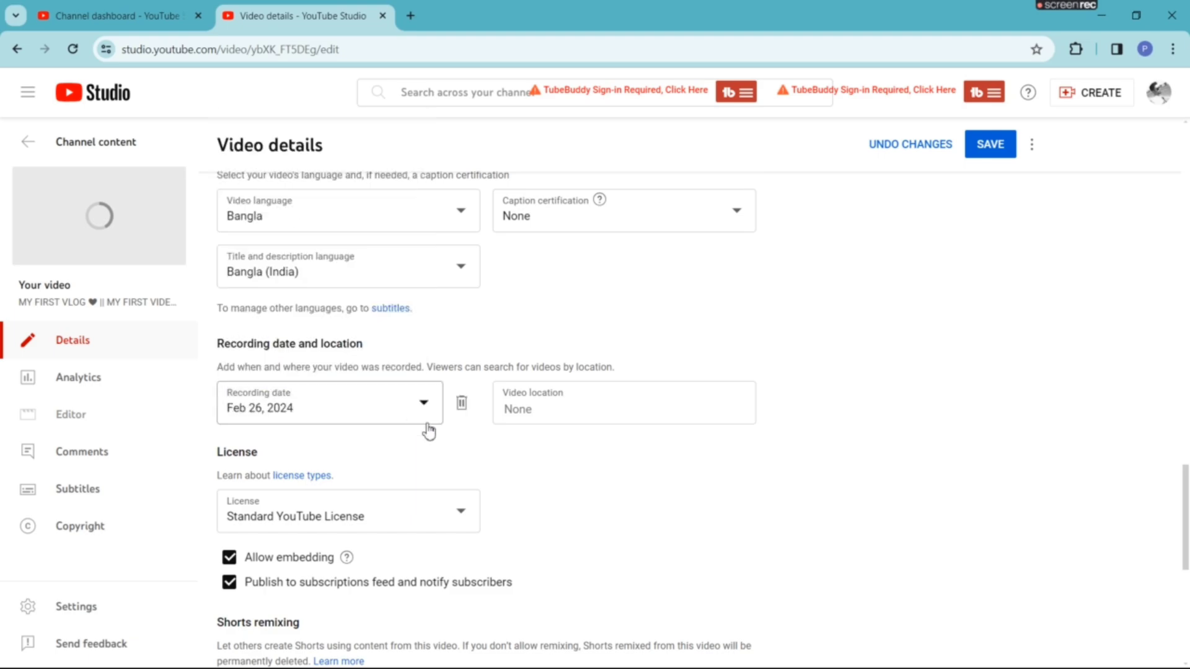
pyautogui.click(533, 408)
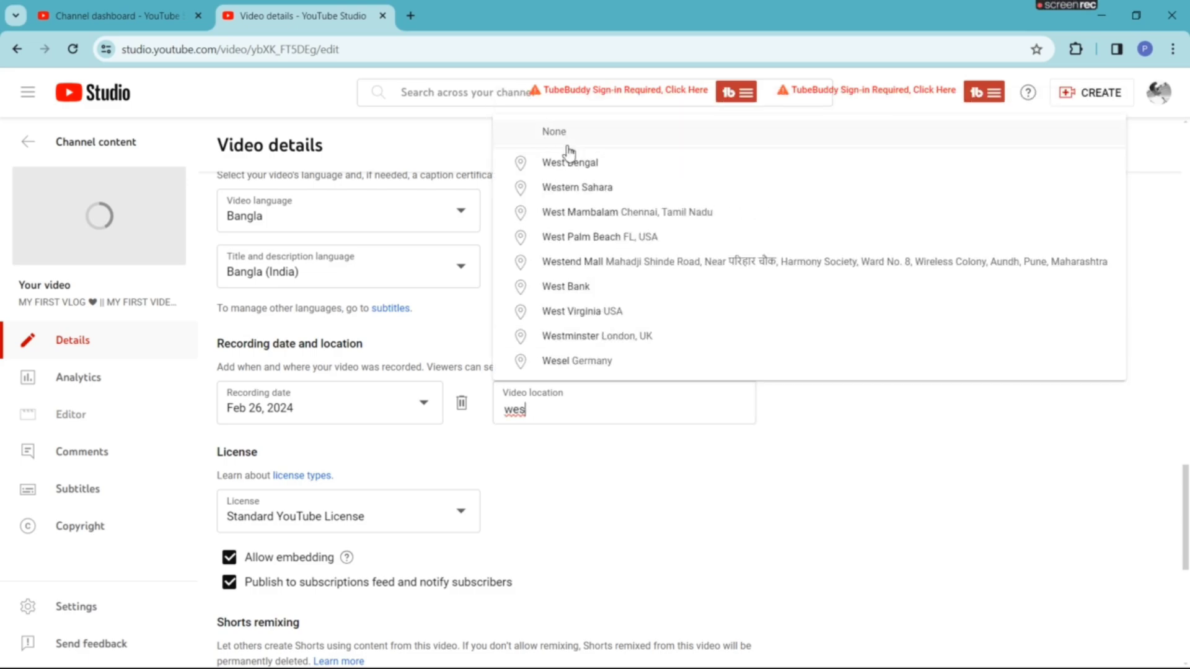
pyautogui.click(570, 164)
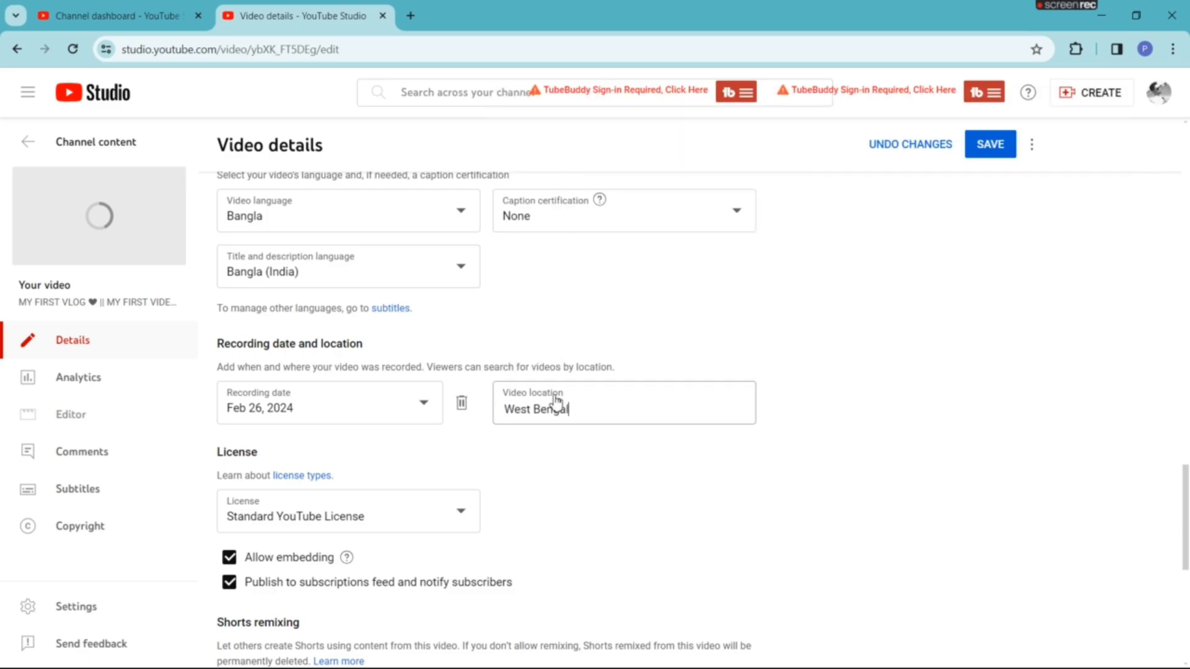
pyautogui.scroll(-2, 583, 405)
pyautogui.scroll(-6, 583, 405)
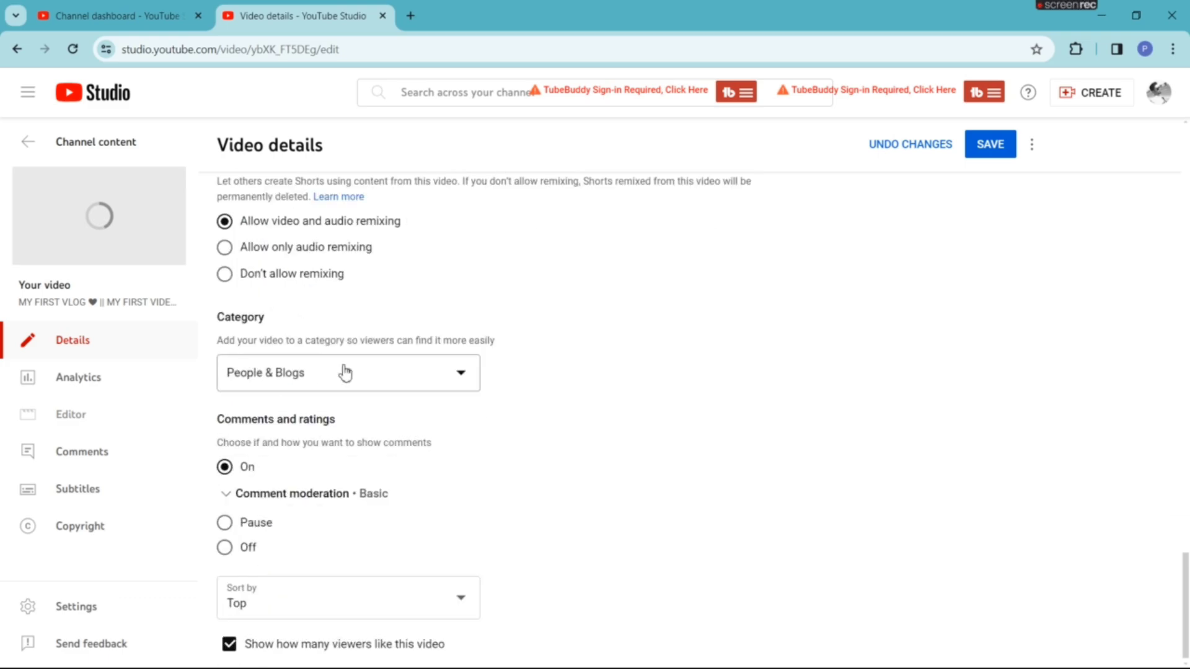
# Select People & Blogs as the video's category and save the video details
pyautogui.click(382, 380)
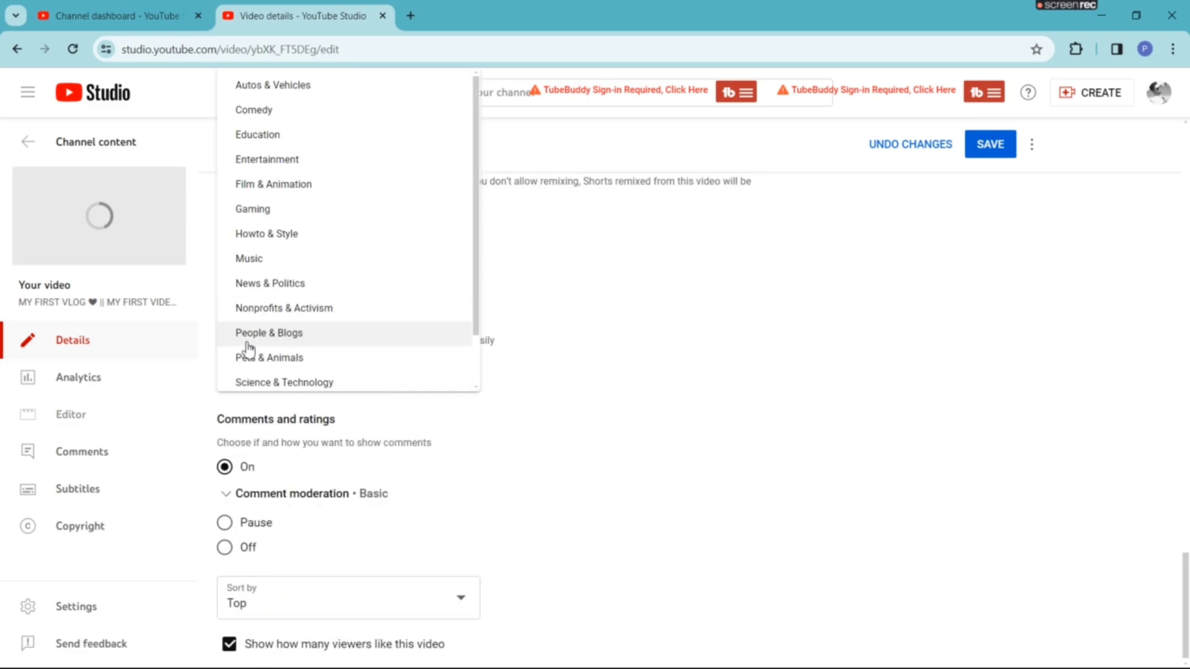
pyautogui.click(267, 335)
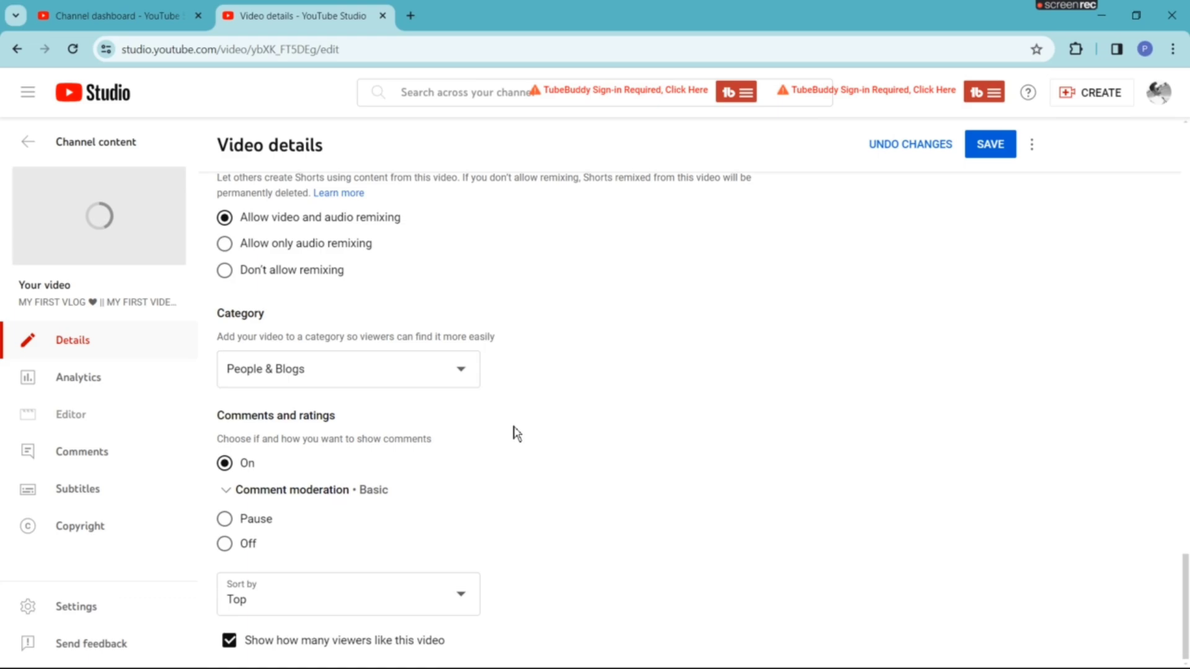
pyautogui.scroll(8, 775, 382)
pyautogui.scroll(20, 775, 382)
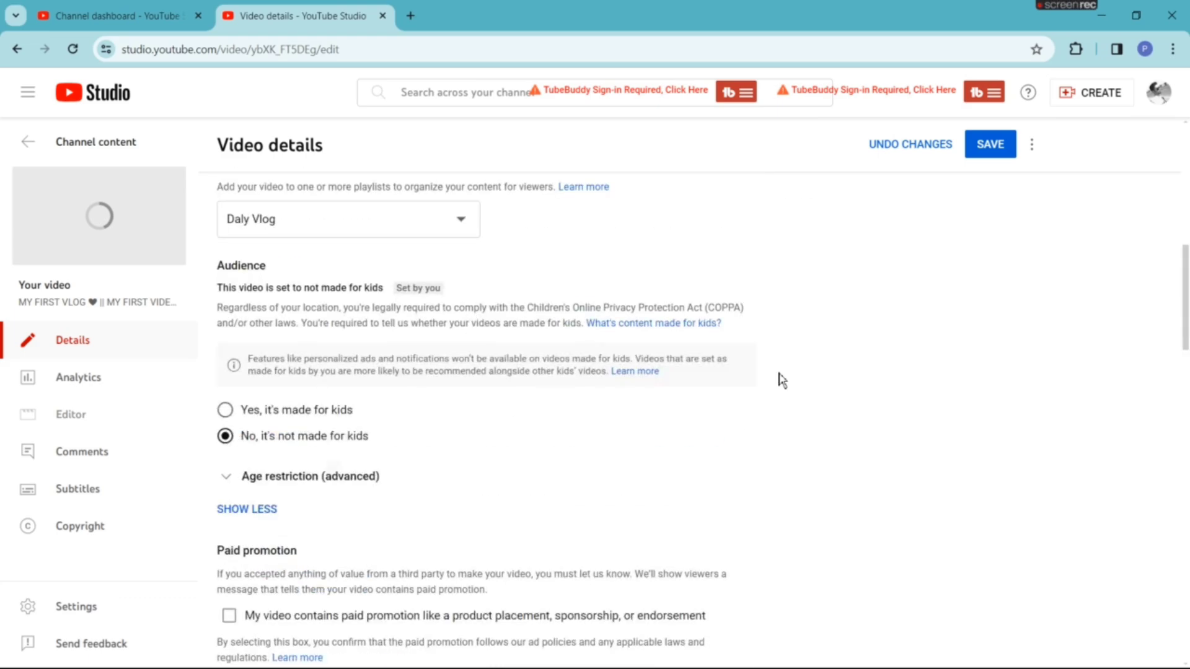
pyautogui.scroll(-3, 780, 380)
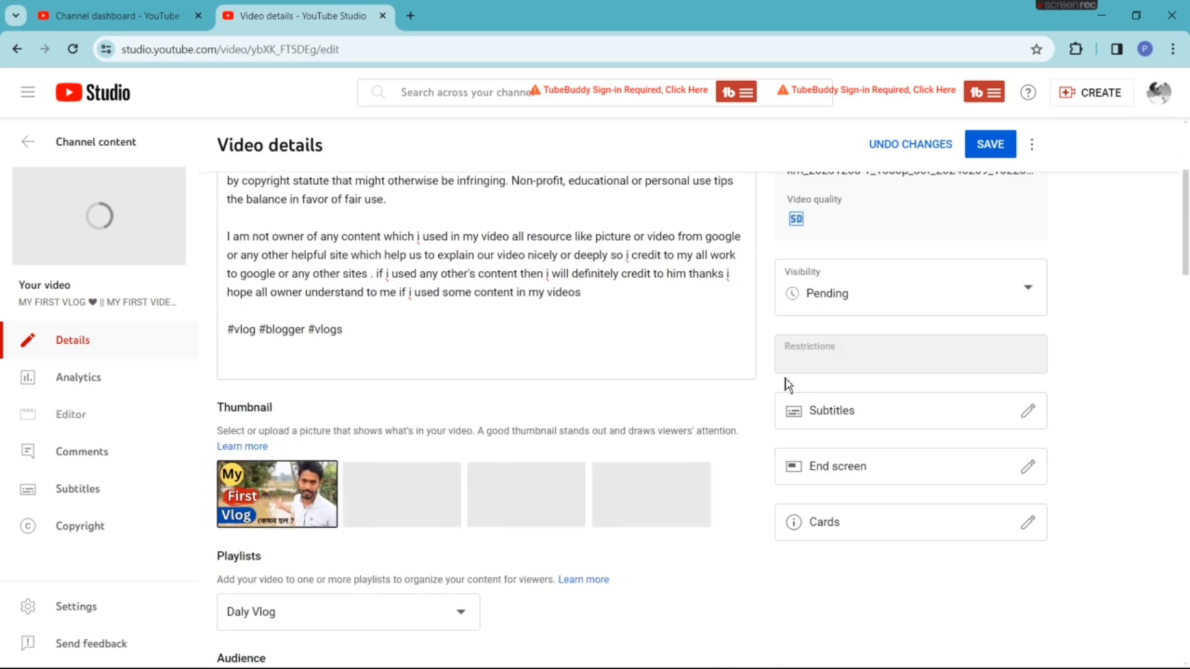
pyautogui.click(1000, 149)
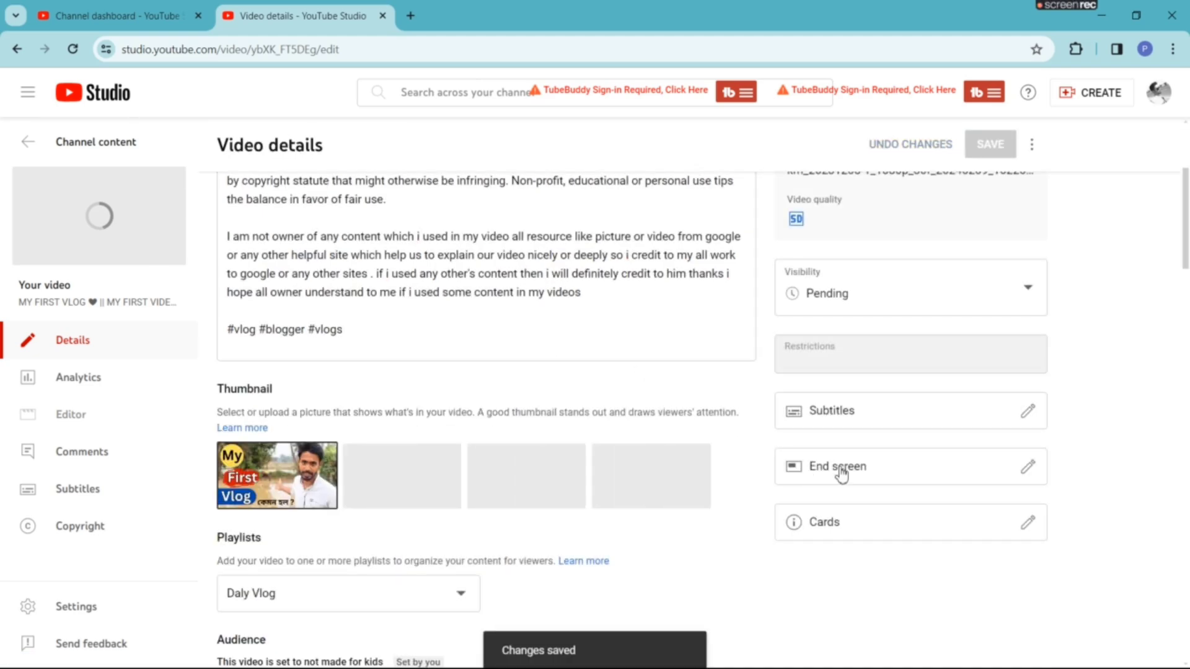
# Review the uploading video's visibility options in the channel content list, close them without saving, and return to the channel dashboard
pyautogui.scroll(3, 868, 414)
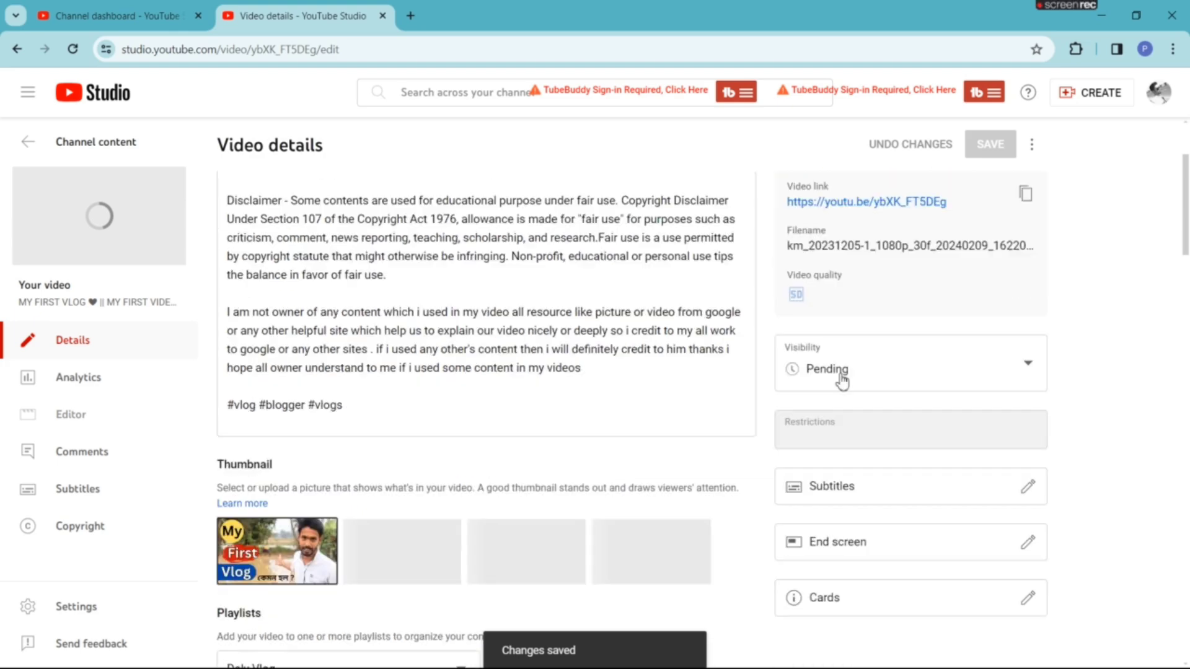
pyautogui.scroll(-3, 839, 378)
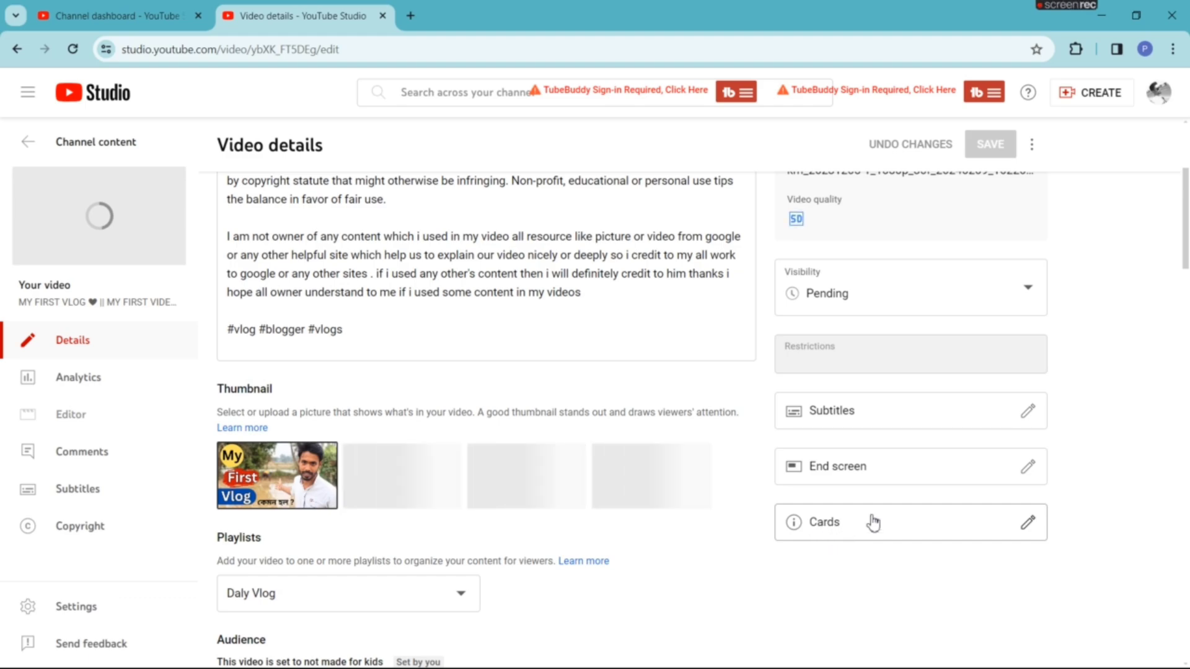
pyautogui.scroll(1, 872, 520)
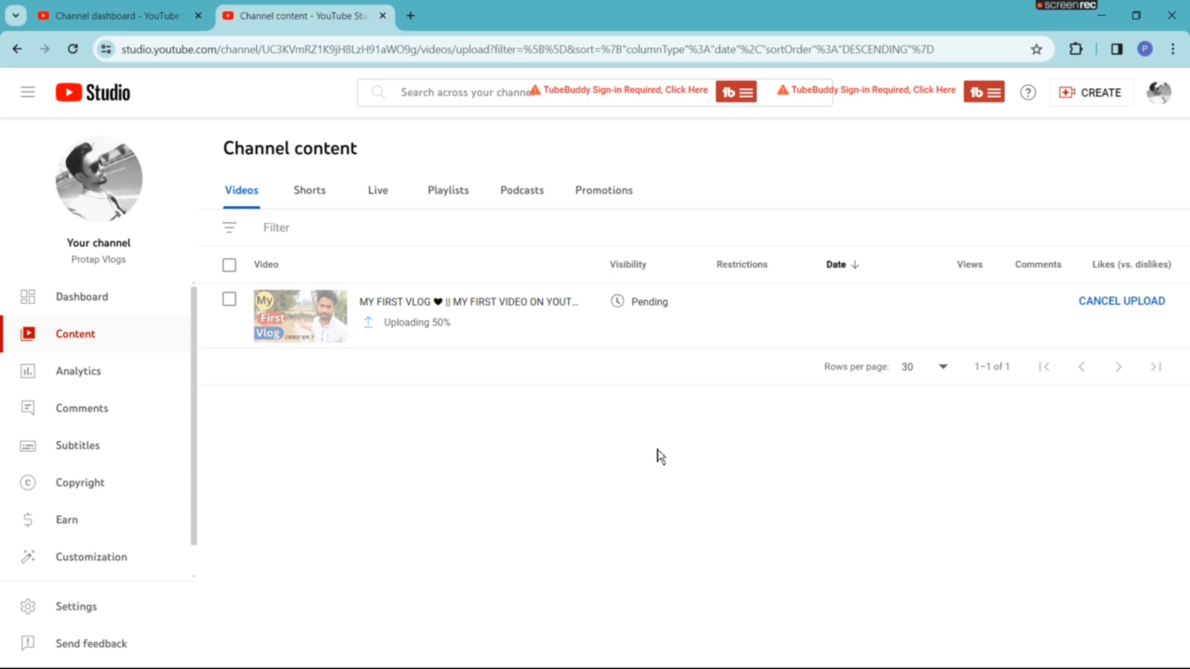
pyautogui.click(683, 304)
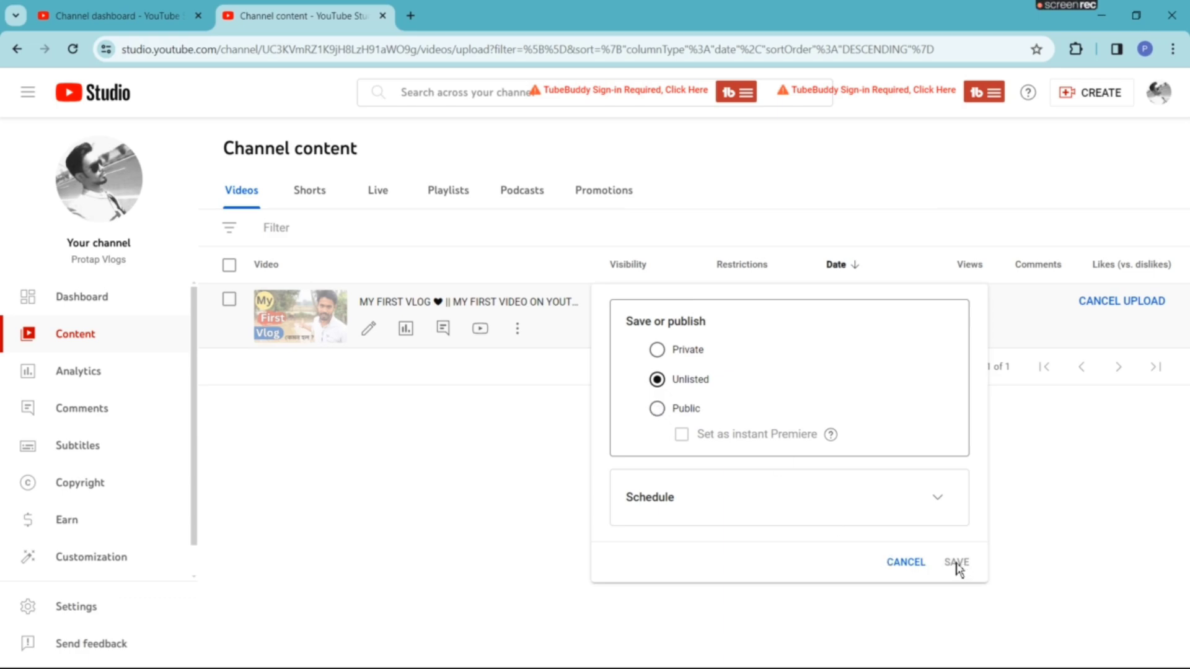
pyautogui.click(462, 511)
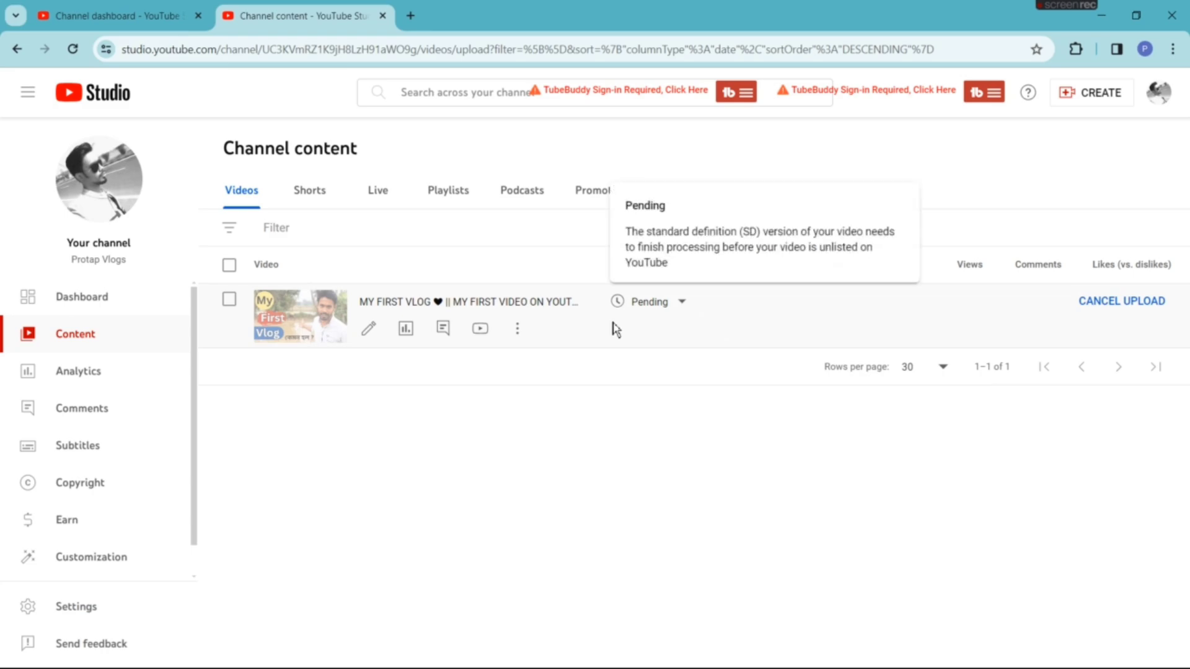
pyautogui.click(84, 303)
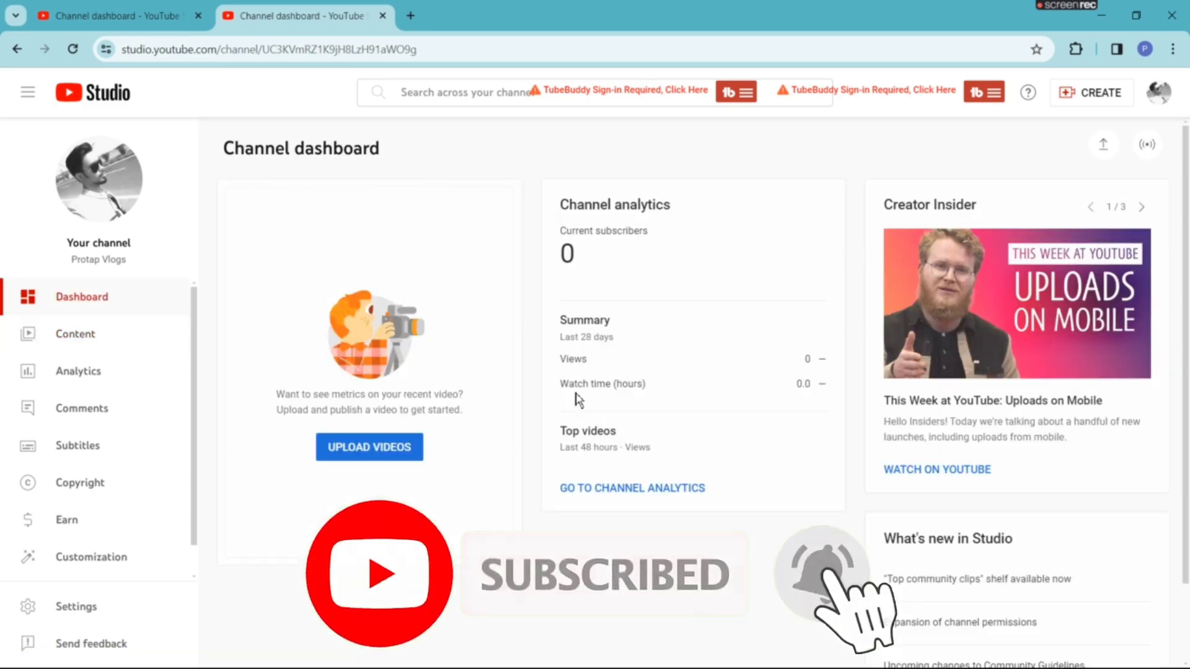